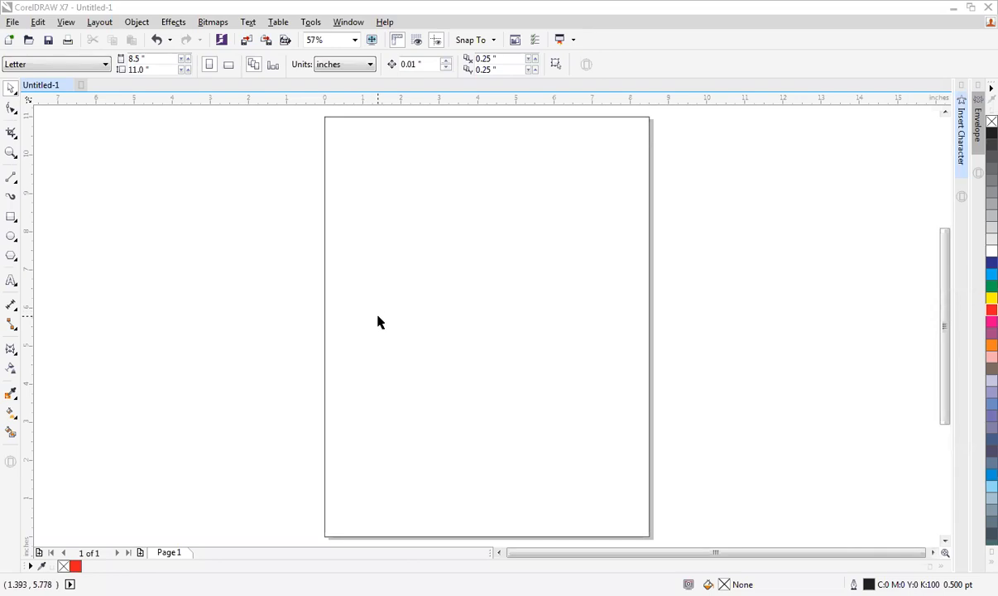
Create a page-sized rectangle and resize a duplicate to about 1.59 inches tall along the page's top edge.
double_click(11, 217)
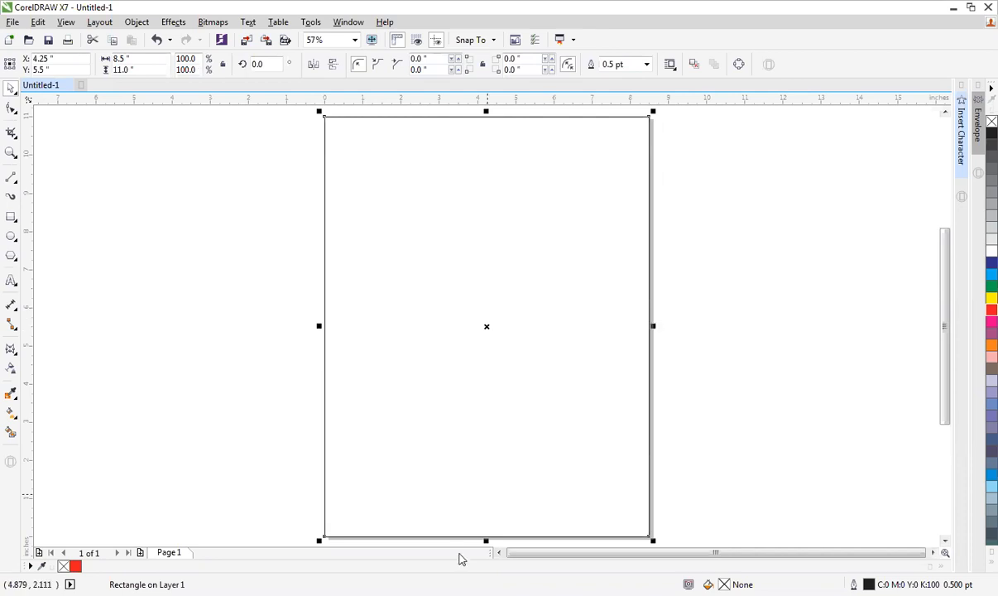
left_click_drag(487, 539, 496, 184)
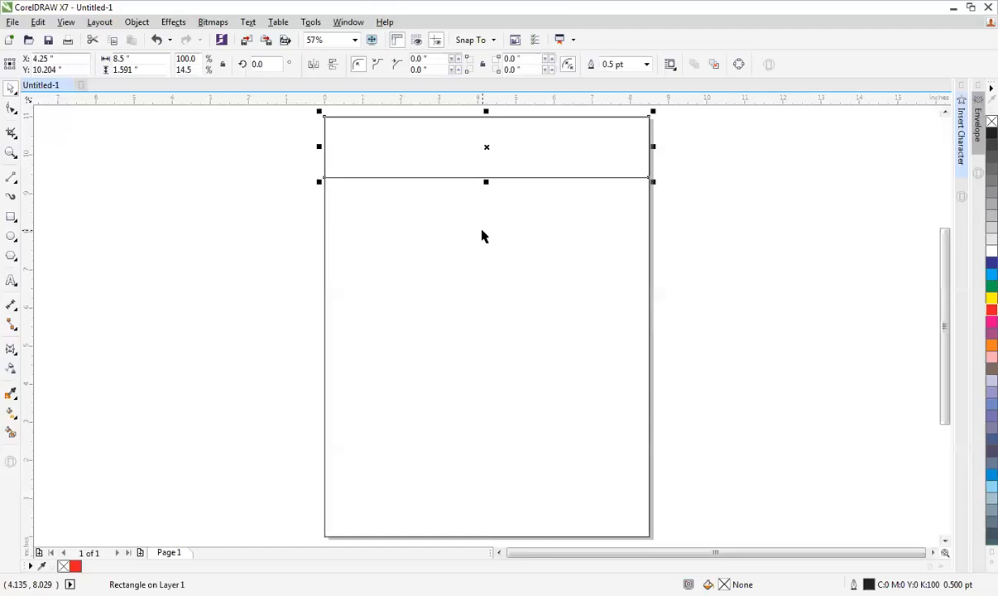
scroll(465, 211, "down", 2)
scroll(465, 211, "up", 2)
Convert the short rectangle at the top of the page to curves.
right_click(488, 148)
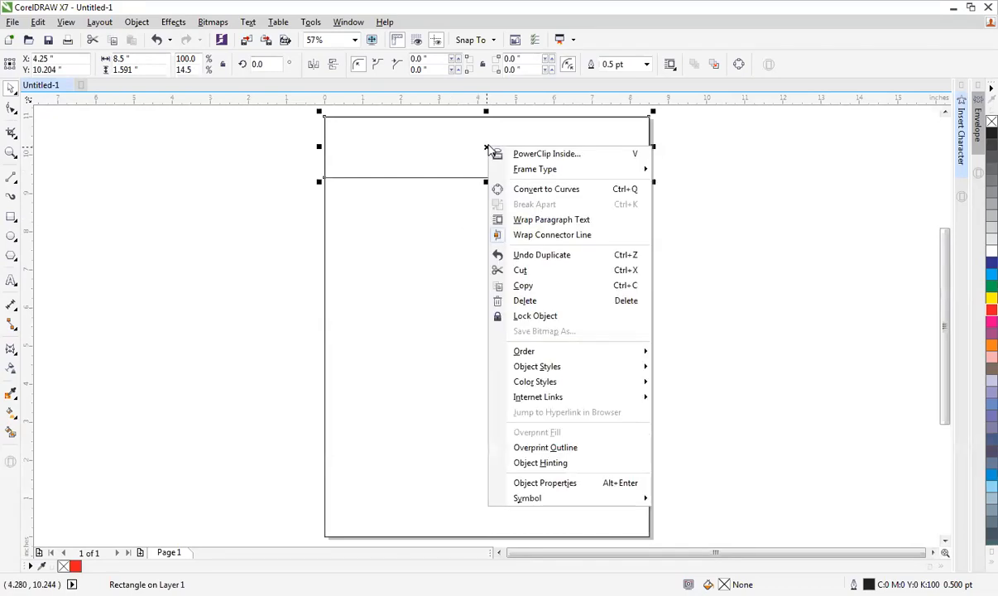
left_click(534, 190)
key("F10")
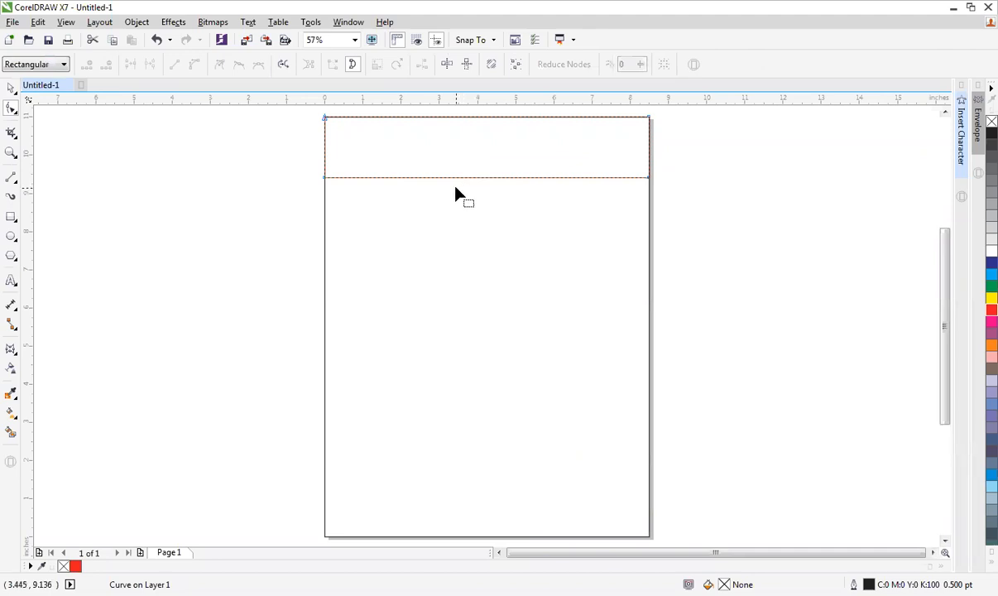
Convert the lower edge of the header shape from a straight line to a curve segment.
key("space")
key("F2")
left_click_drag(289, 202, 775, 108)
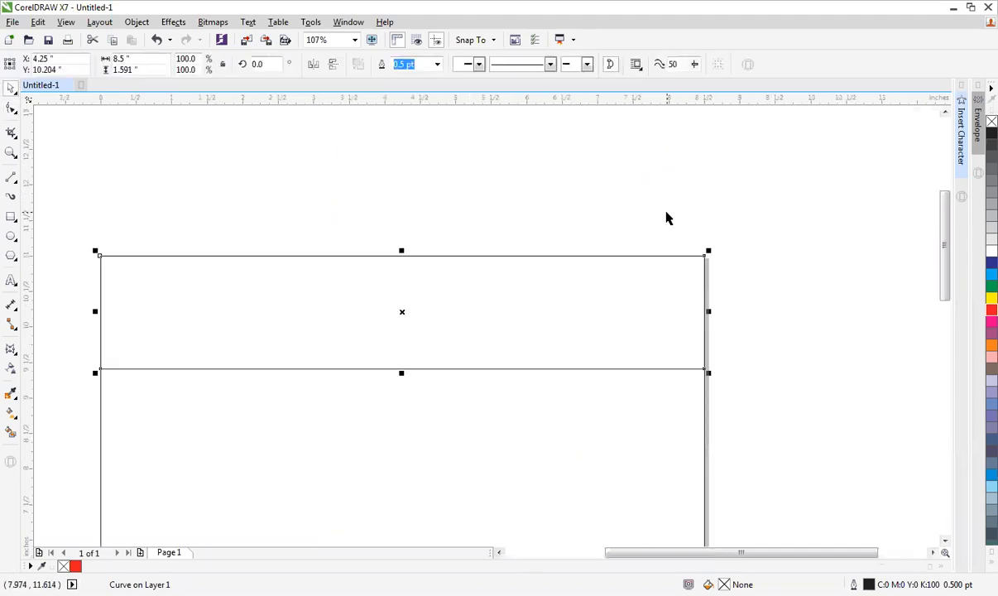
key("F10")
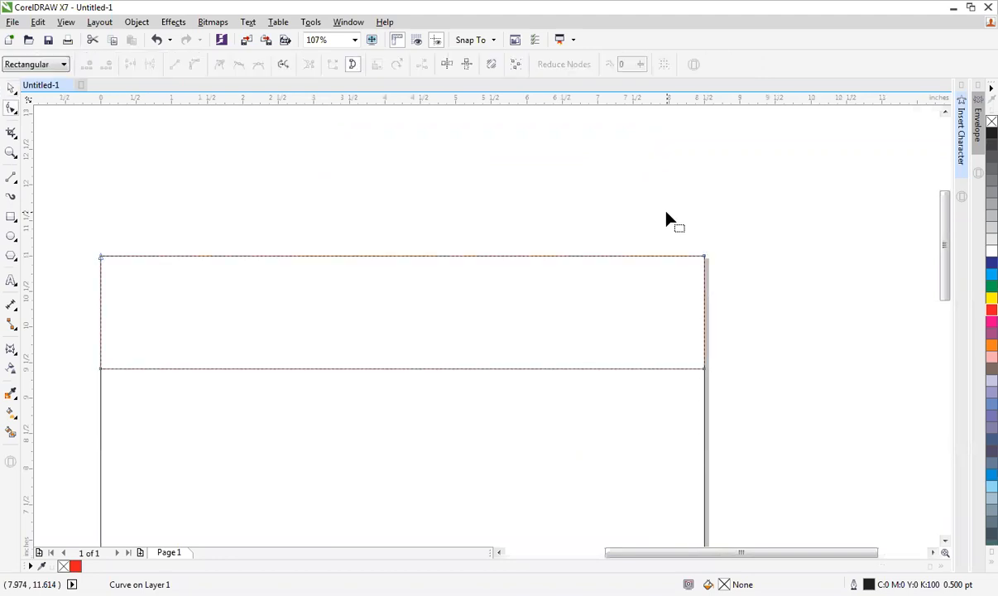
left_click(376, 370)
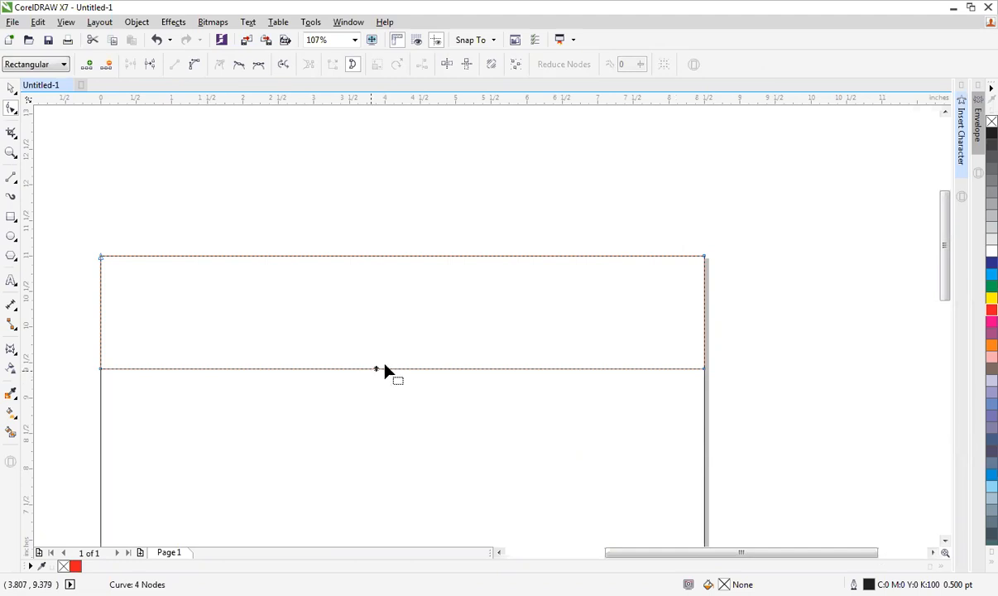
key("F2")
left_click_drag(445, 415, 347, 346)
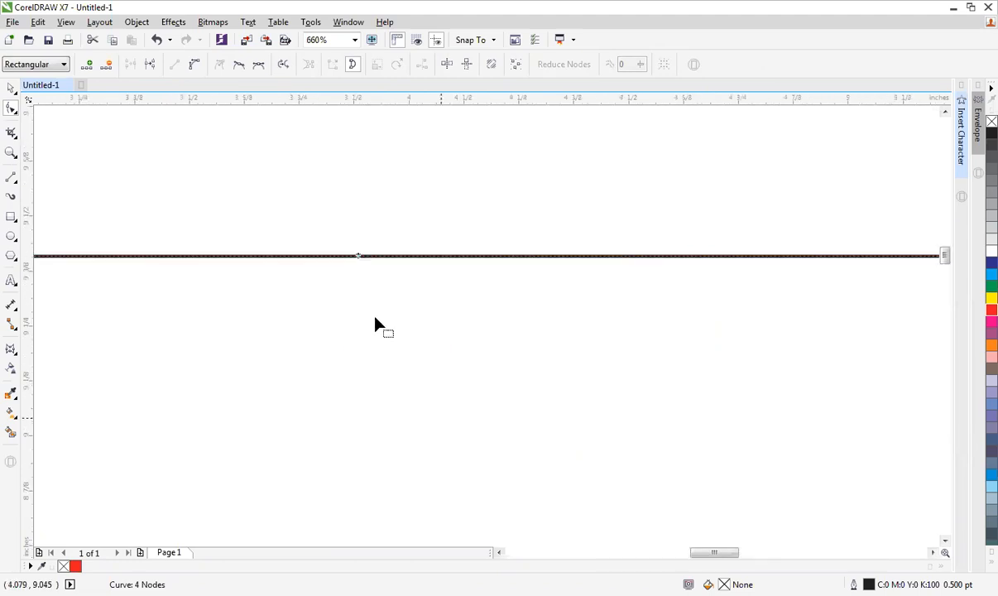
left_click_drag(306, 209, 494, 346)
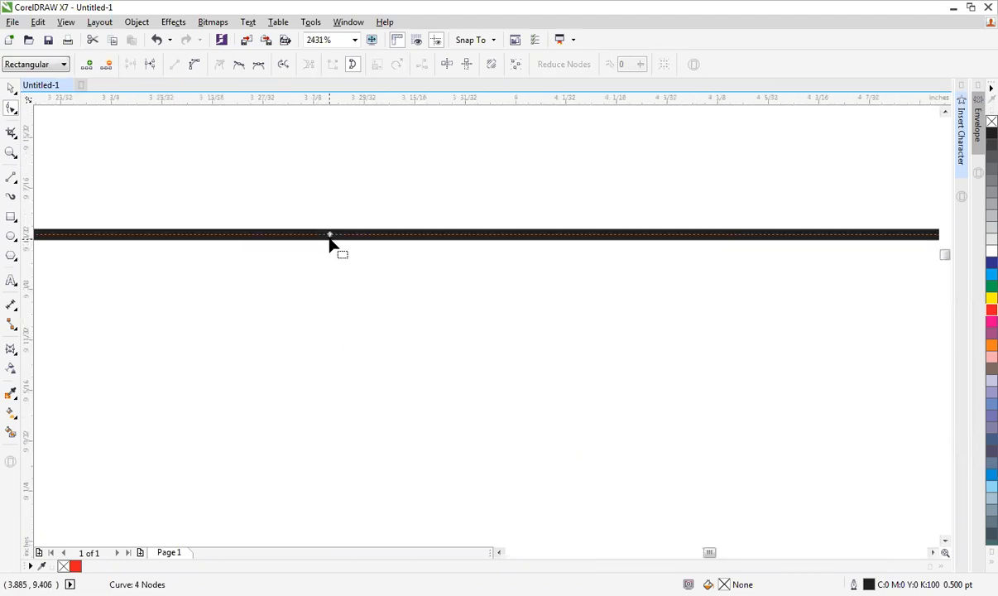
scroll(330, 242, "down", 2)
key("shift+F4")
key("F2")
left_click_drag(258, 263, 744, 53)
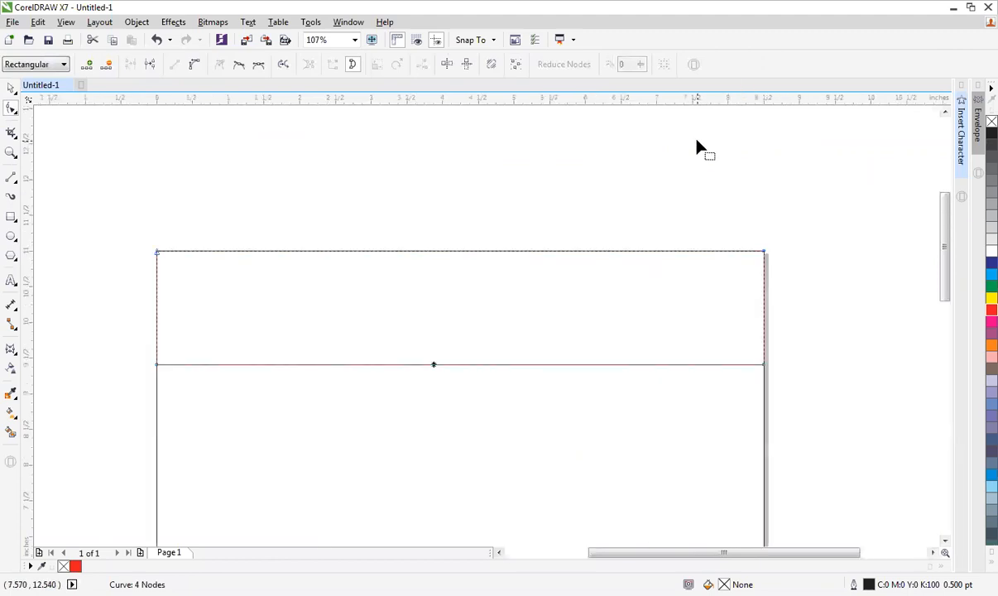
left_click(193, 66)
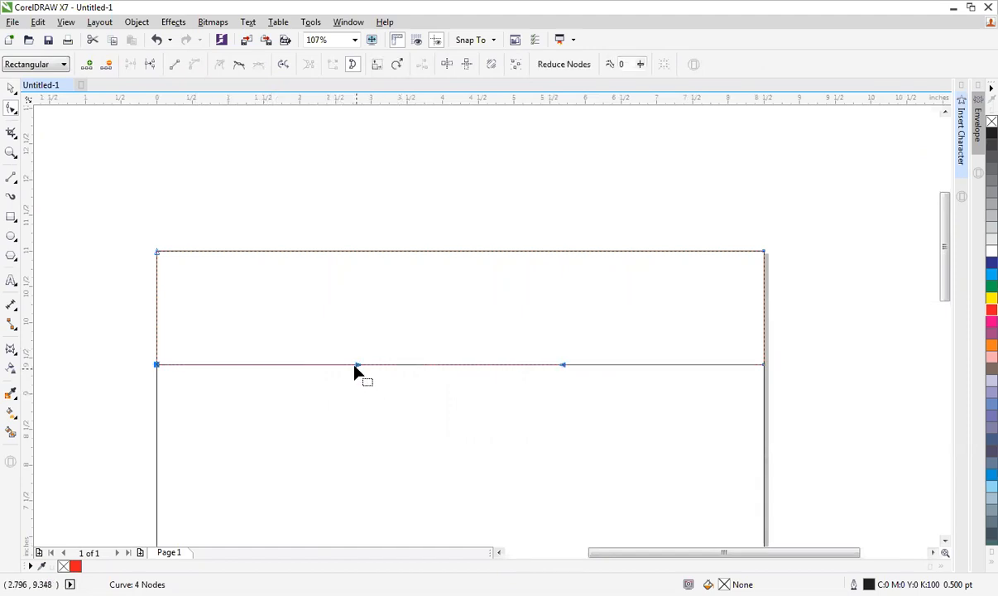
Bend the header's lower edge into a gentle wave, rising in its left half and dipping in its right half.
left_click_drag(356, 365, 334, 304)
left_click_drag(562, 365, 562, 409)
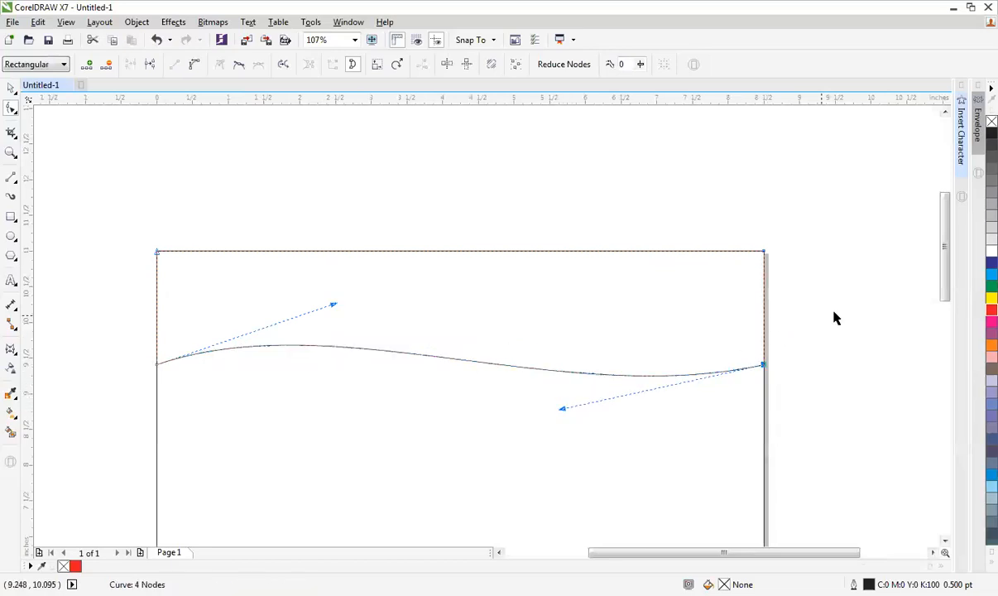
scroll(834, 317, "down", 2)
scroll(824, 398, "up", 2)
Duplicate the wavy header shape about 0.15 inches lower and fill the copy red.
left_click(745, 344)
left_click_drag(476, 288, 477, 300)
left_click(991, 310)
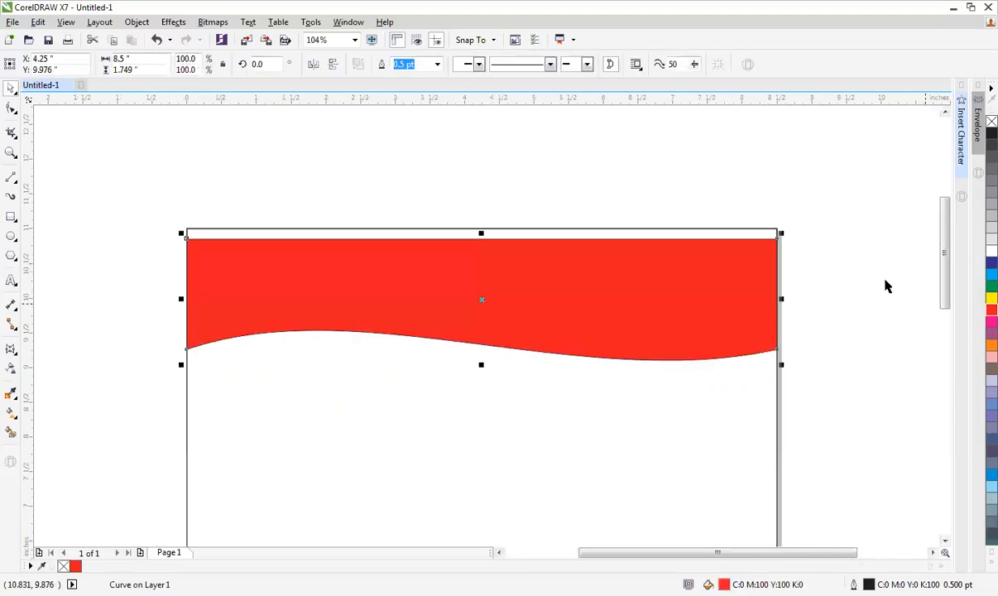
Fill the original upper wavy header shape with black.
key("Escape")
left_click(773, 230)
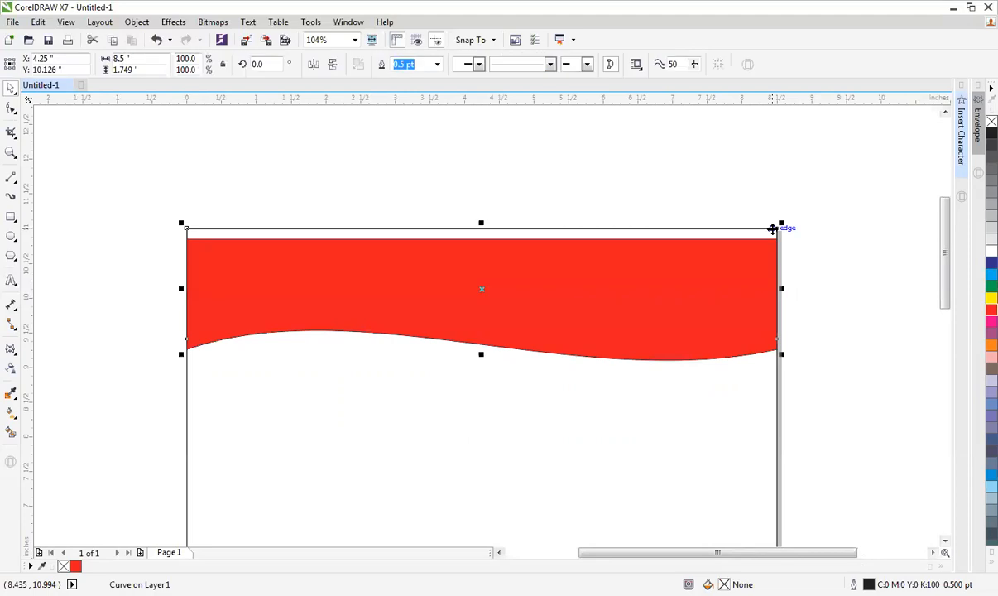
left_click(992, 134)
Remove the outlines from the black and red header shapes and group them.
left_click_drag(875, 204, 184, 418)
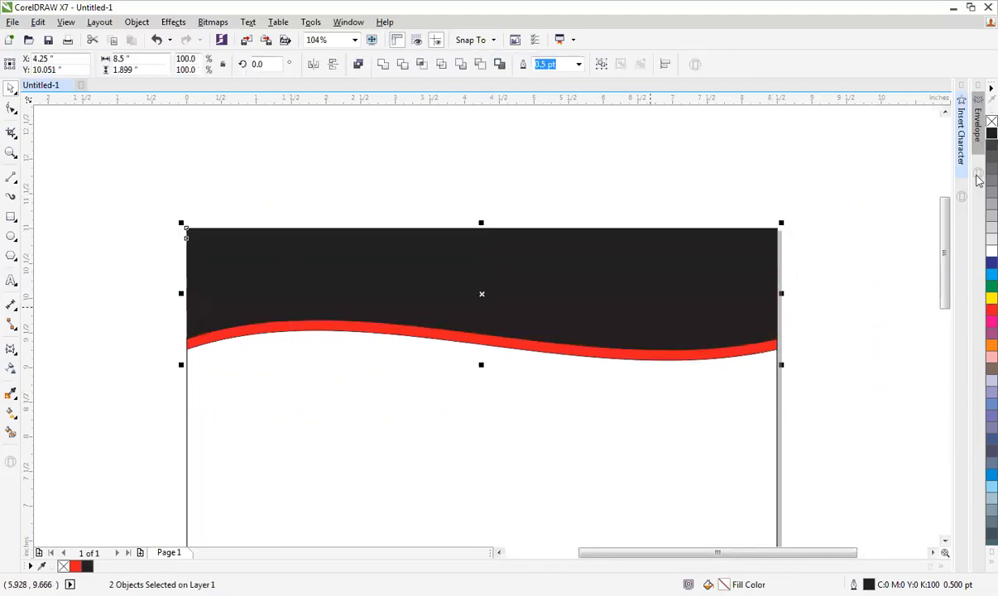
left_click(840, 229)
scroll(844, 199, "down", 1)
key("shift+F4")
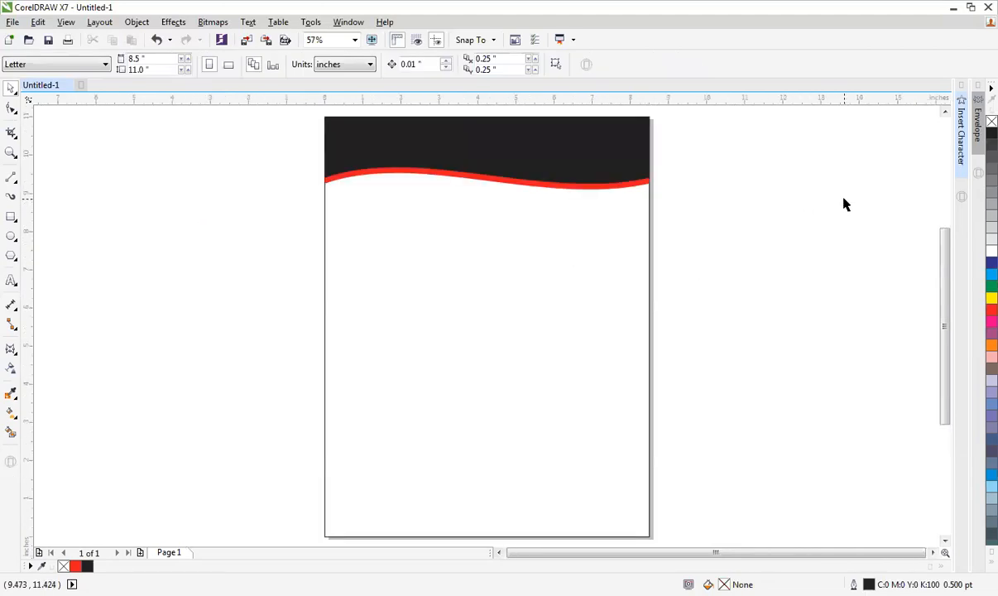
scroll(843, 204, "down", 2)
left_click_drag(810, 133, 356, 300)
key("ctrl+g")
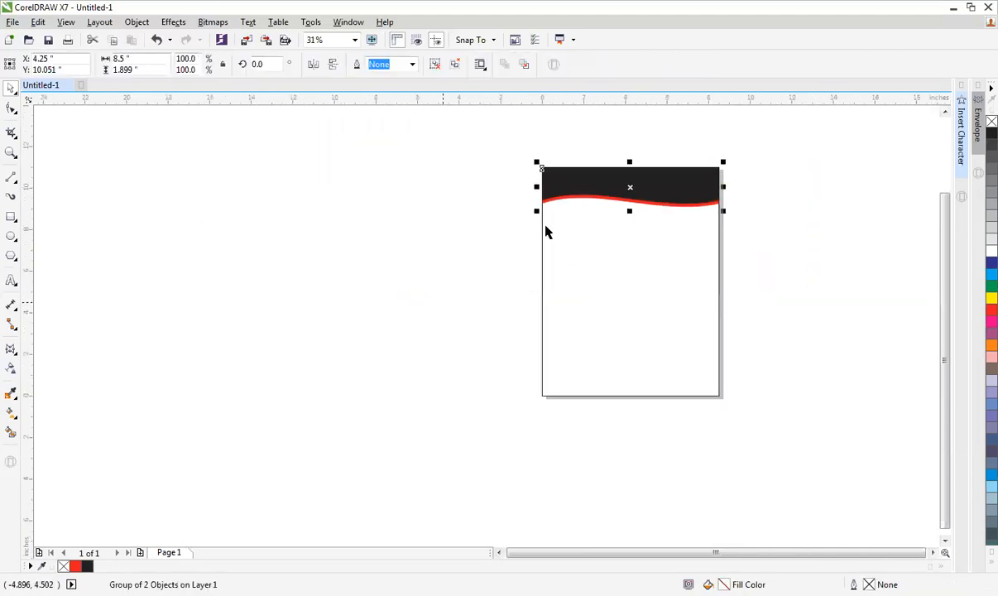
Create a vertically mirrored copy of the header group and align it to the bottom of the page rectangle.
left_click_drag(630, 162, 627, 217)
left_click(664, 396, "shift")
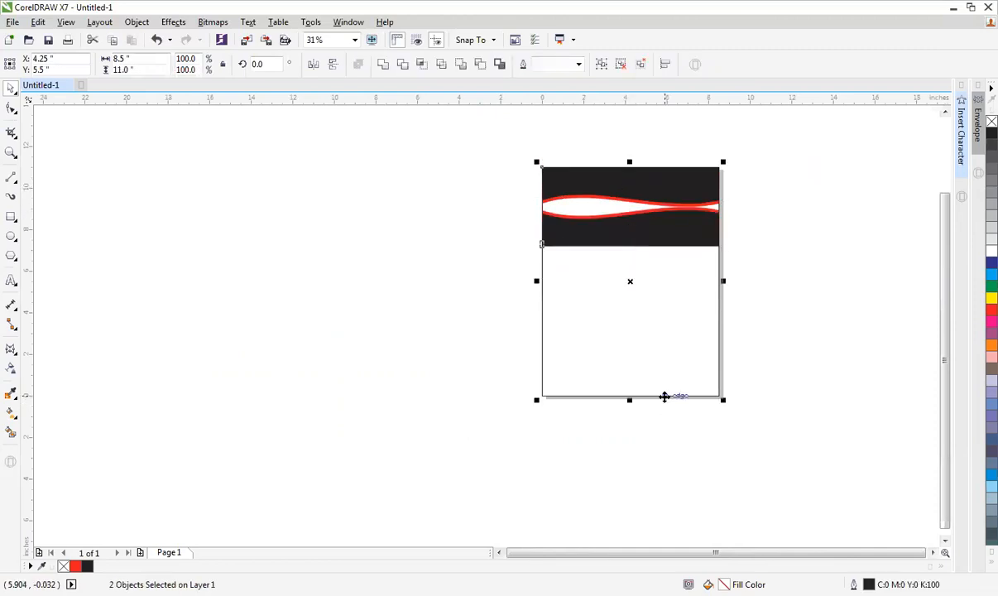
key("b")
Mirror the footer group horizontally, keeping it flipped vertically, so its wave follows the header's wave.
left_click_drag(802, 319, 377, 439)
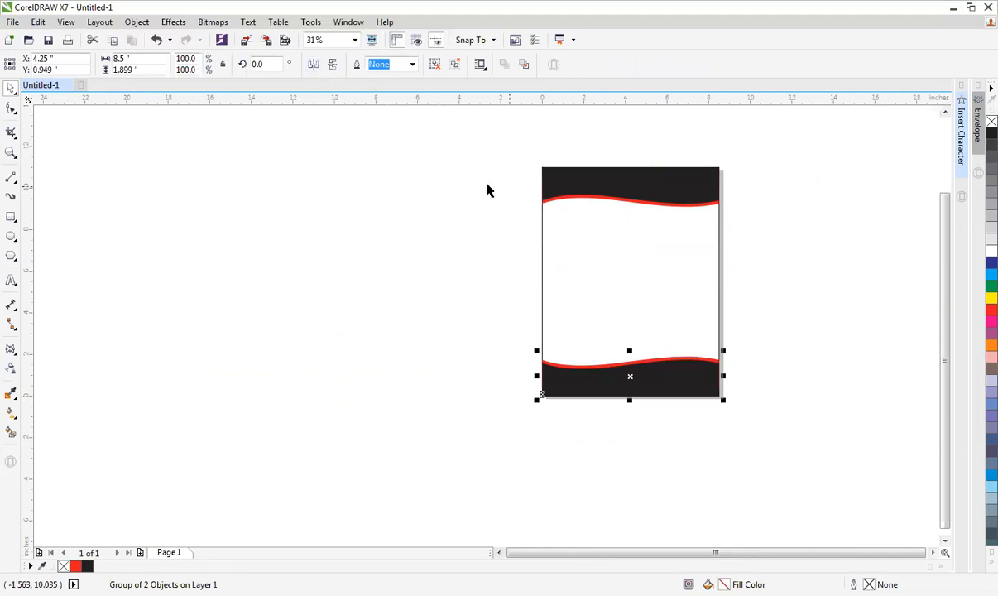
left_click(334, 67)
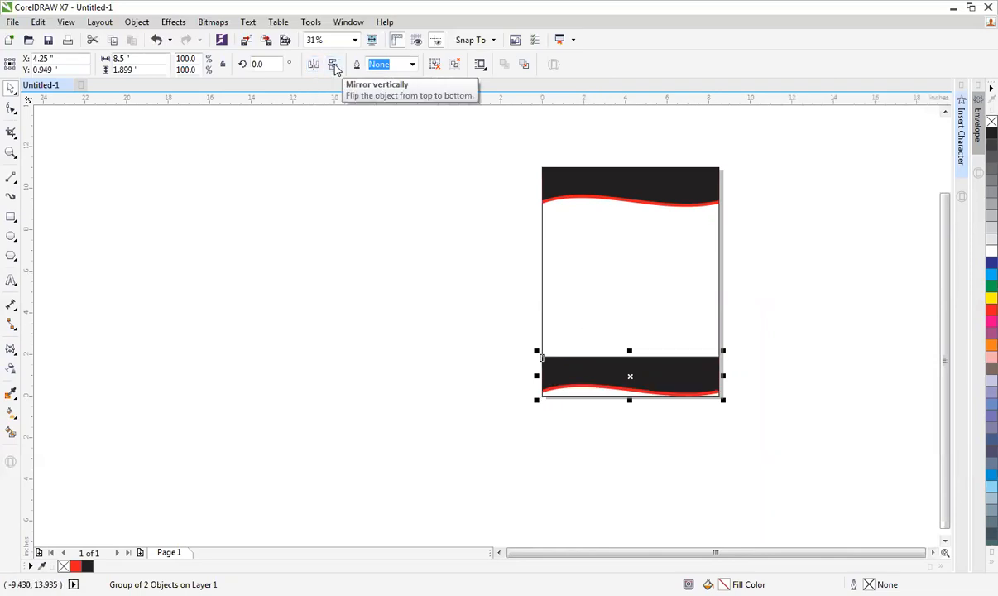
left_click(334, 66)
left_click(314, 69)
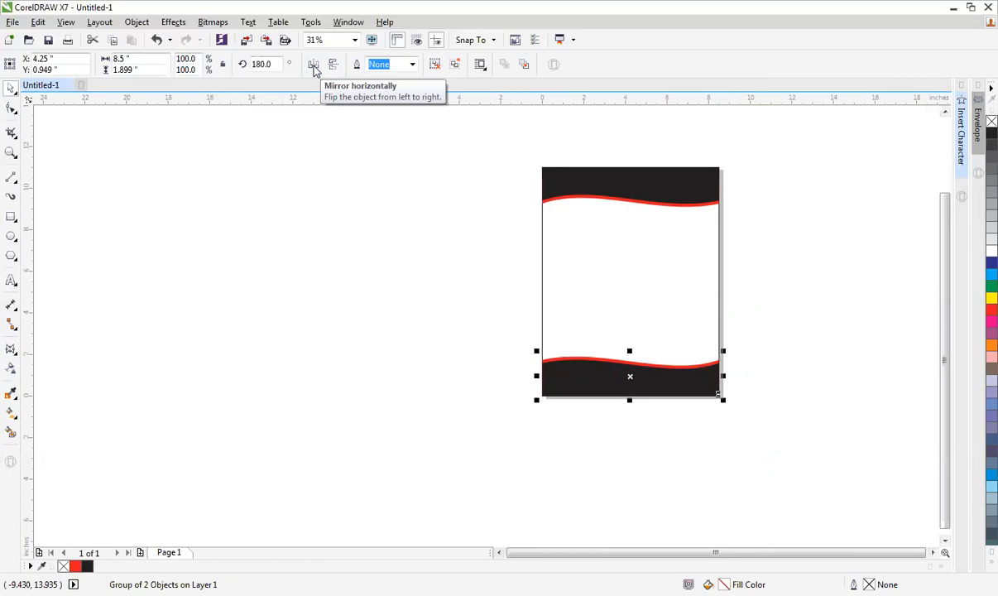
key("z")
left_click_drag(495, 149, 809, 446)
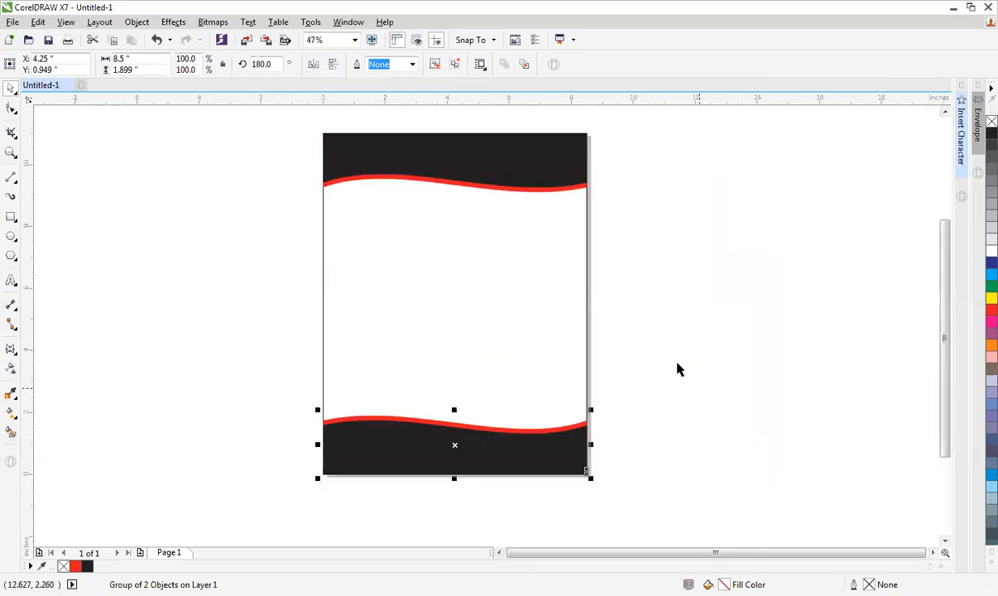
left_click(677, 369)
left_click_drag(677, 377, 170, 488)
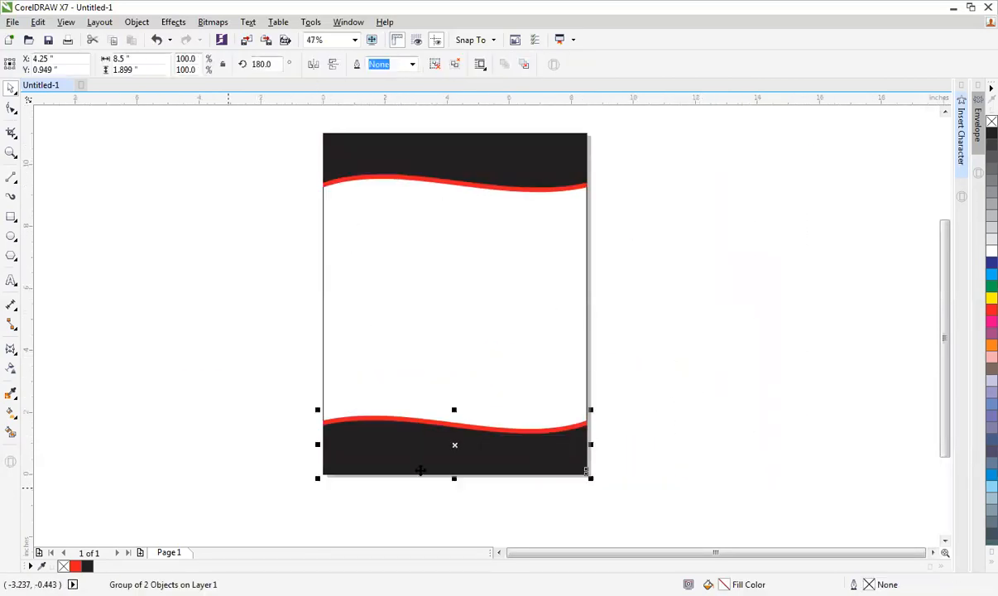
left_click(697, 400)
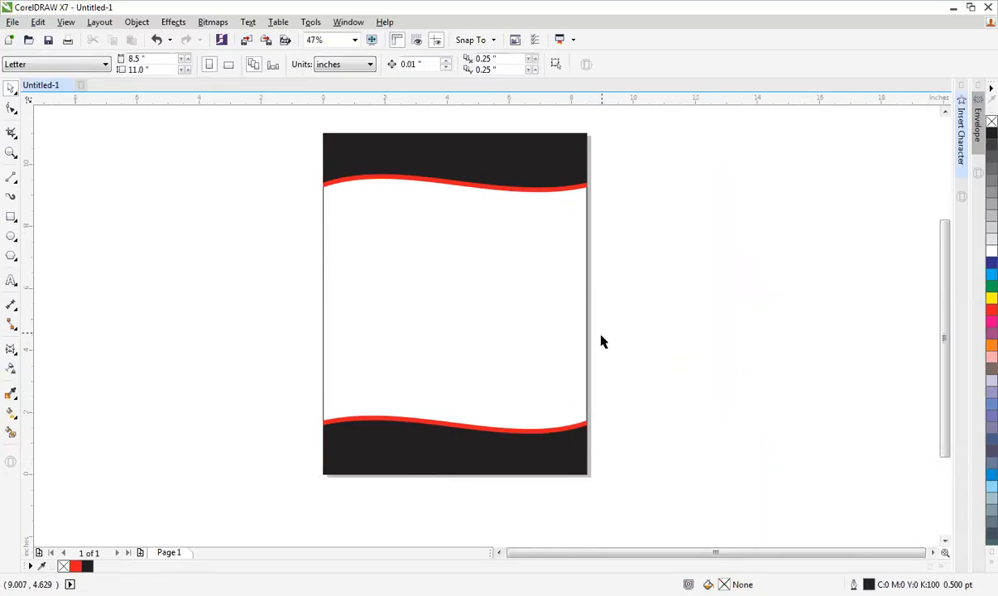
Fill the page-sized background rectangle with 10% black.
left_click(551, 282)
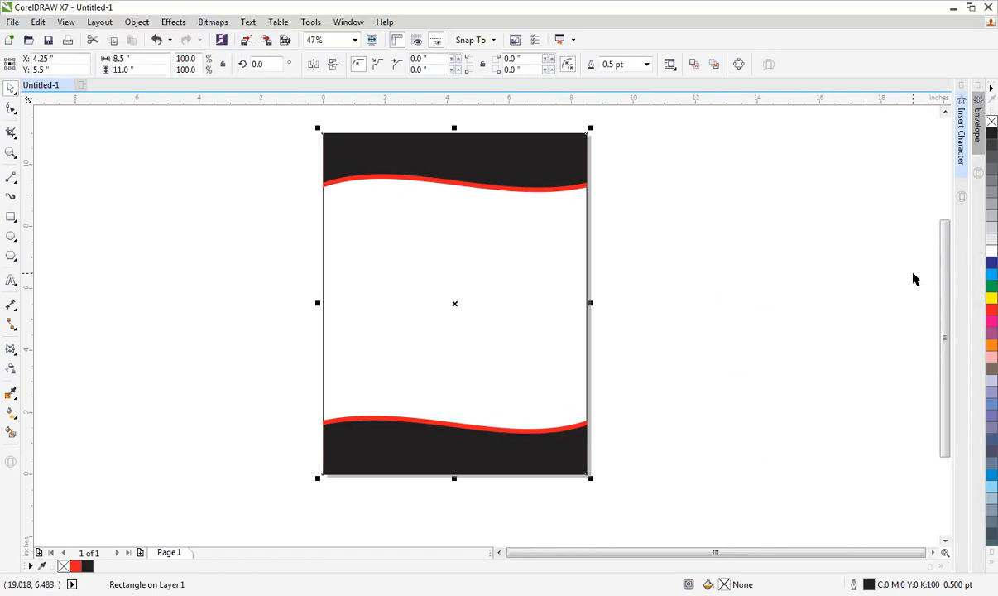
left_click(991, 239)
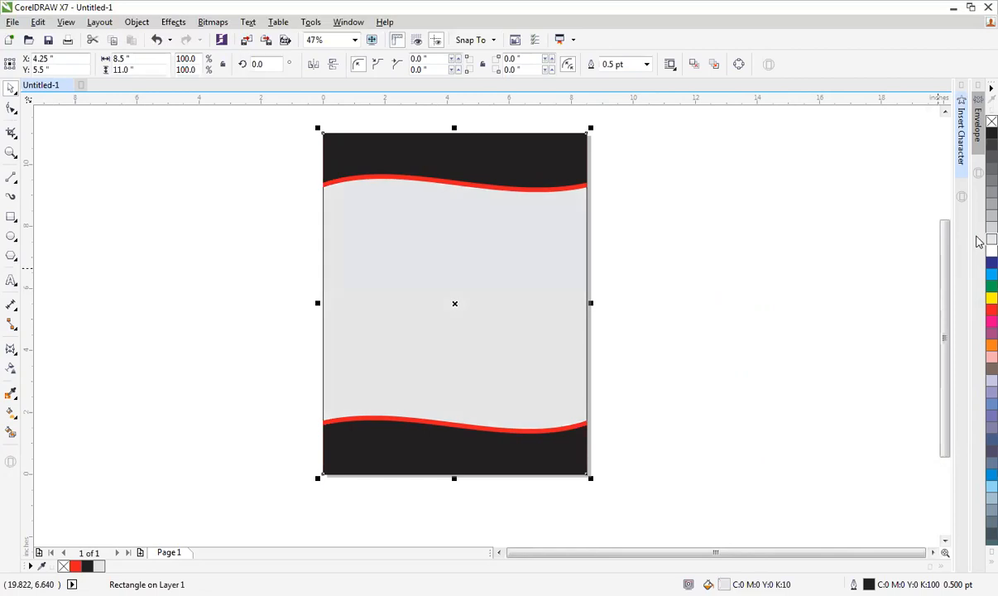
left_click(710, 320)
left_click_drag(700, 325, 257, 477)
left_click(750, 318)
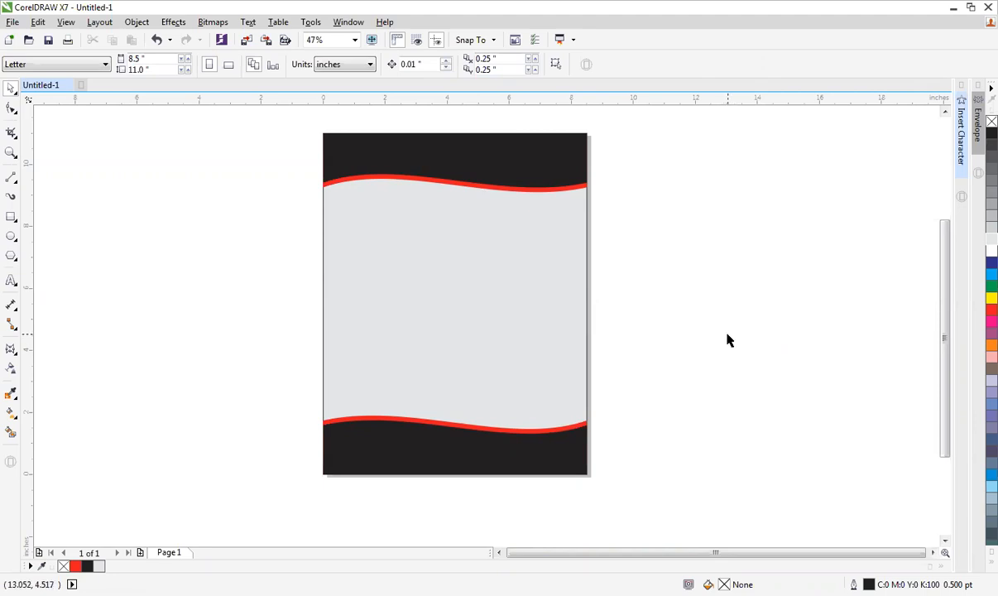
left_click_drag(706, 339, 229, 540)
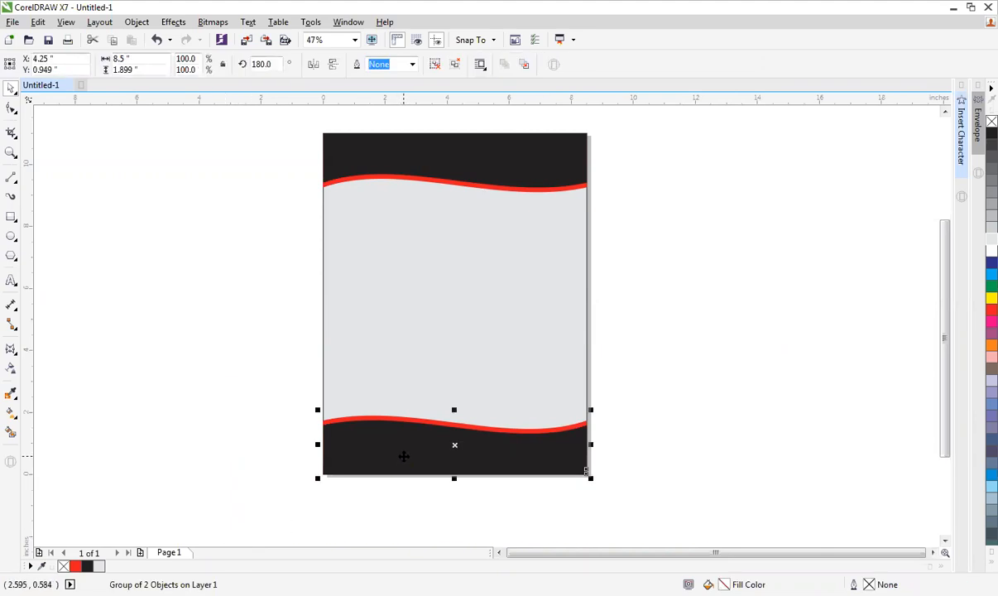
left_click(157, 258)
Draw an upright rectangle about 1.94 by 6.41 inches to the left of the page and shift it slightly.
left_click(11, 216)
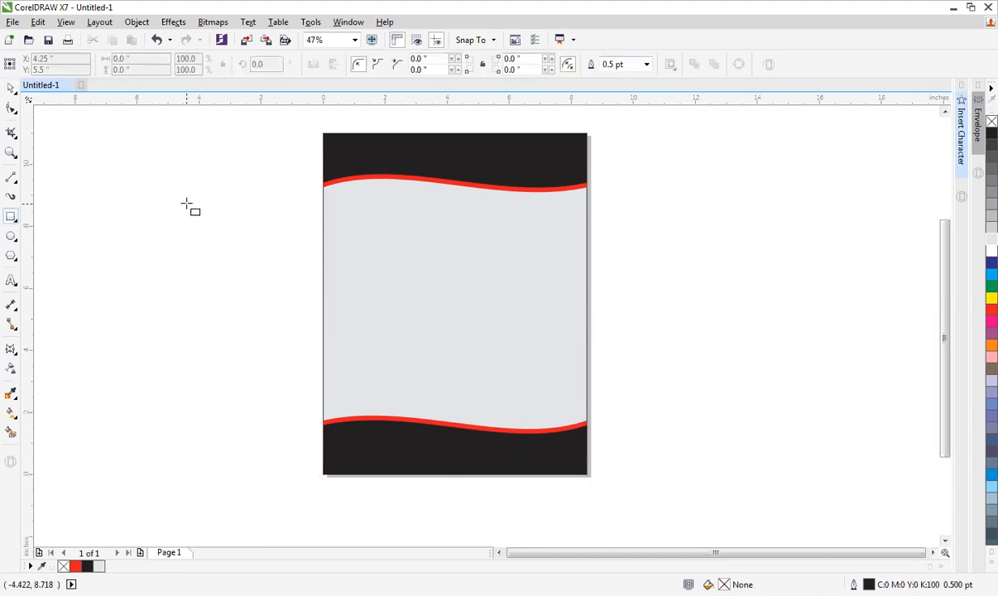
left_click_drag(187, 201, 248, 401)
key("space")
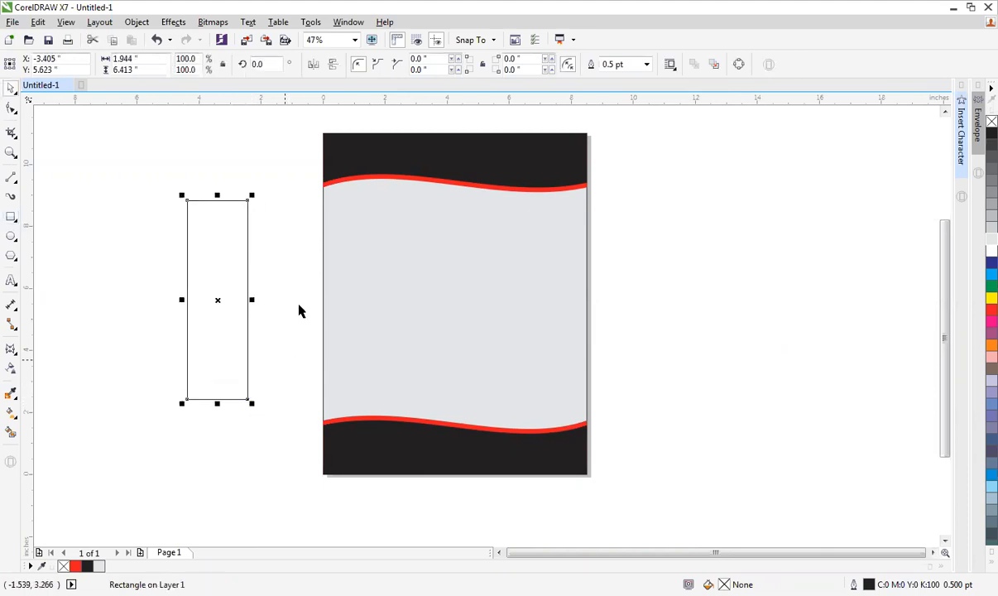
left_click(301, 321)
key("z")
left_click_drag(142, 164, 356, 452)
left_click(445, 161)
left_click_drag(443, 312, 449, 332)
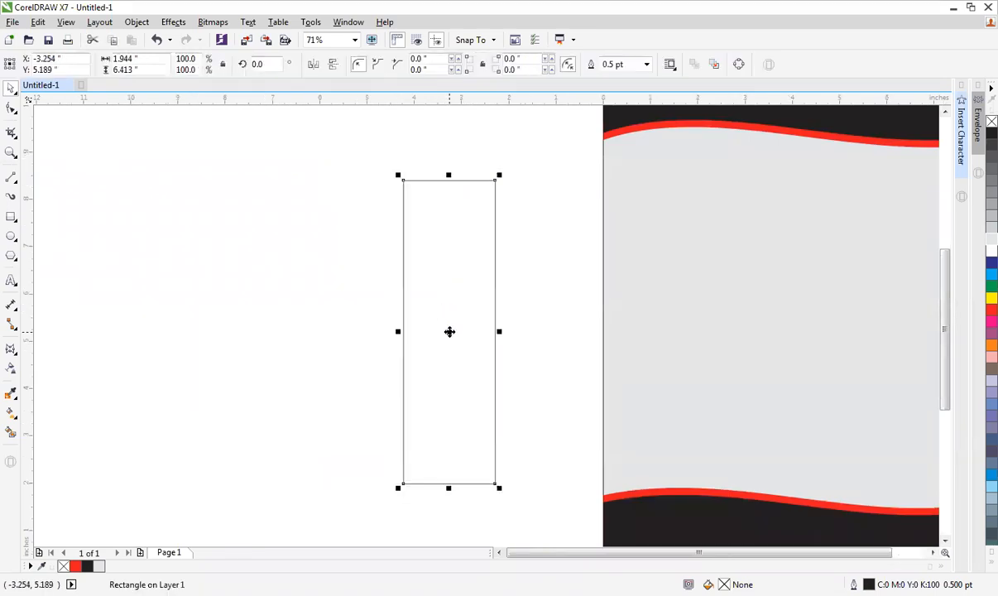
Convert the upright rectangle beside the page to curves.
key("ctrl+q")
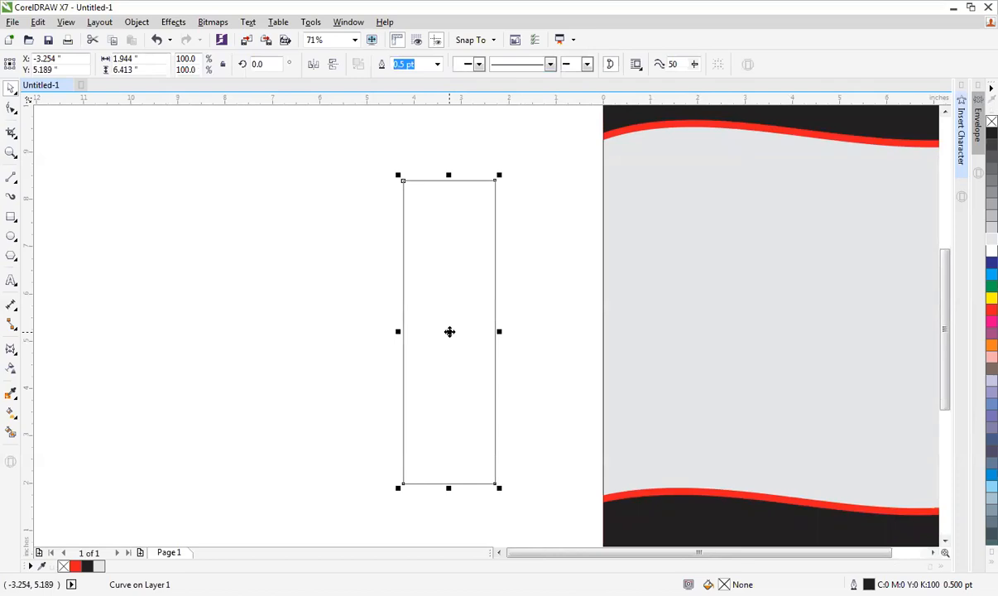
key("ctrl+z")
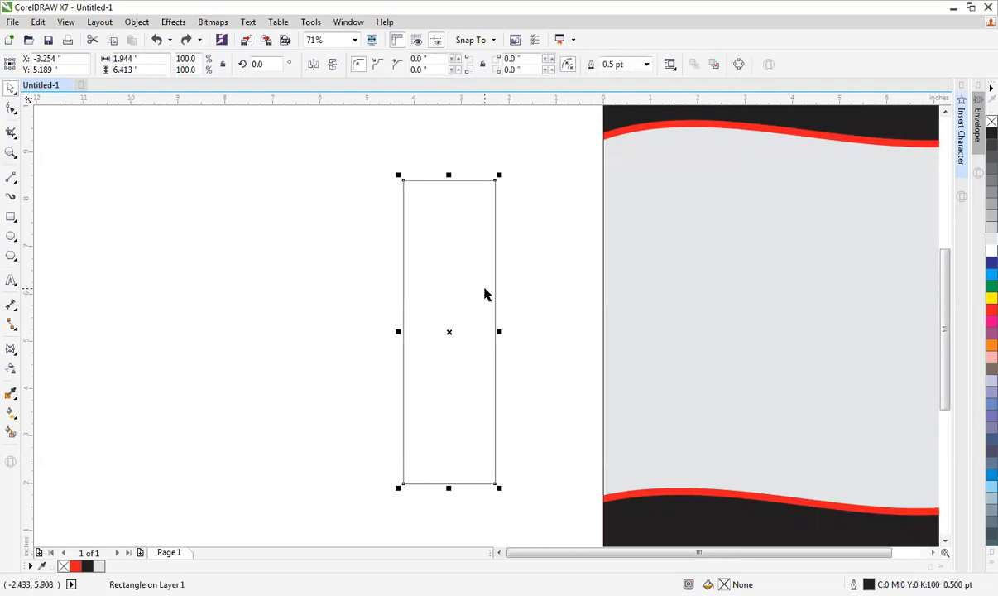
right_click(412, 184)
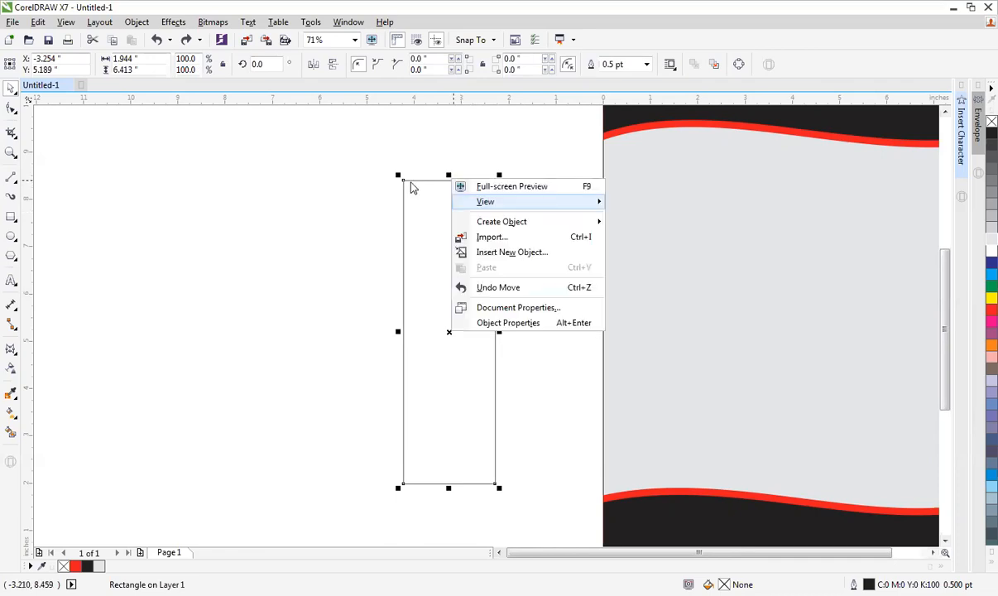
right_click(411, 217)
left_click(414, 223)
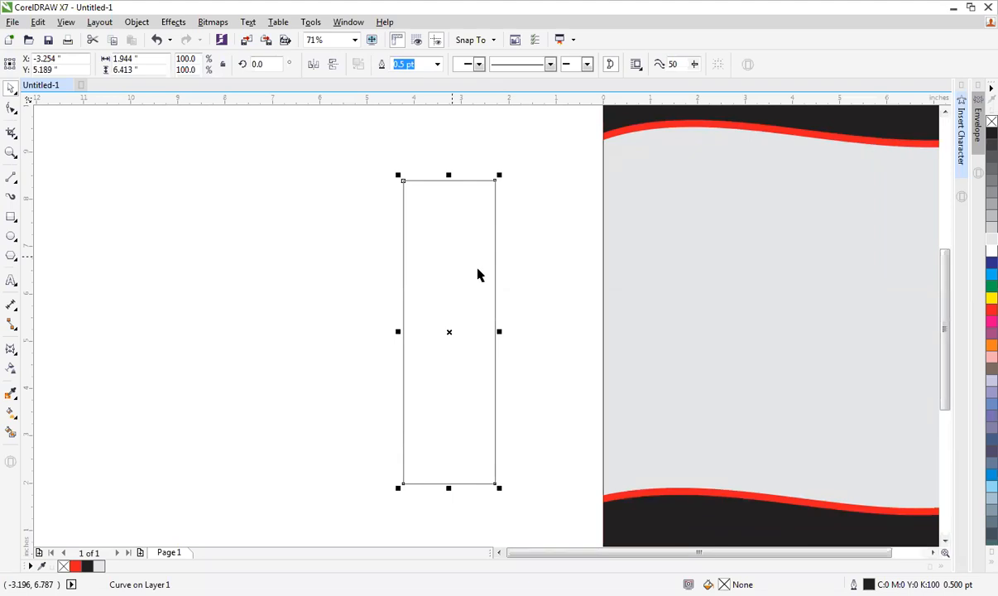
Draw a horizontal line about 5.4 inches long beside the upright rectangle and move it down to the rectangle's mid-height.
left_click(13, 179)
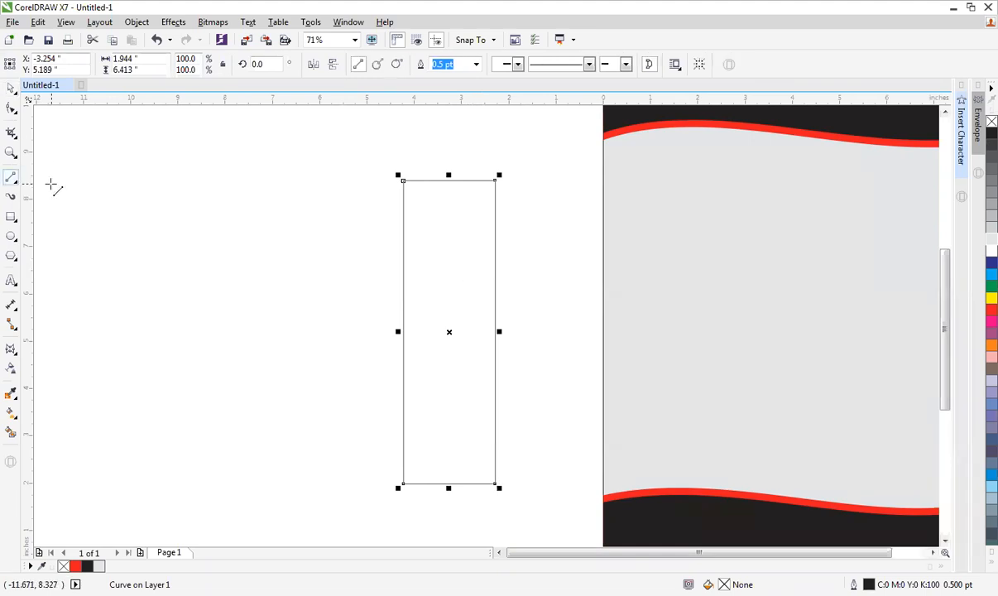
left_click(86, 126)
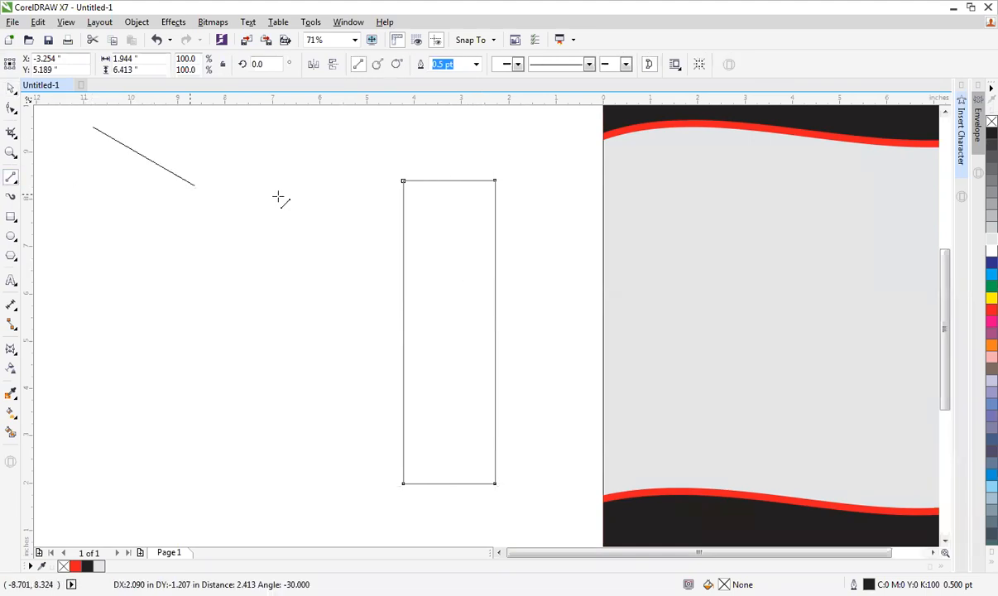
left_click(354, 126)
left_click_drag(220, 125, 250, 331)
key("z")
left_click_drag(93, 296, 462, 367)
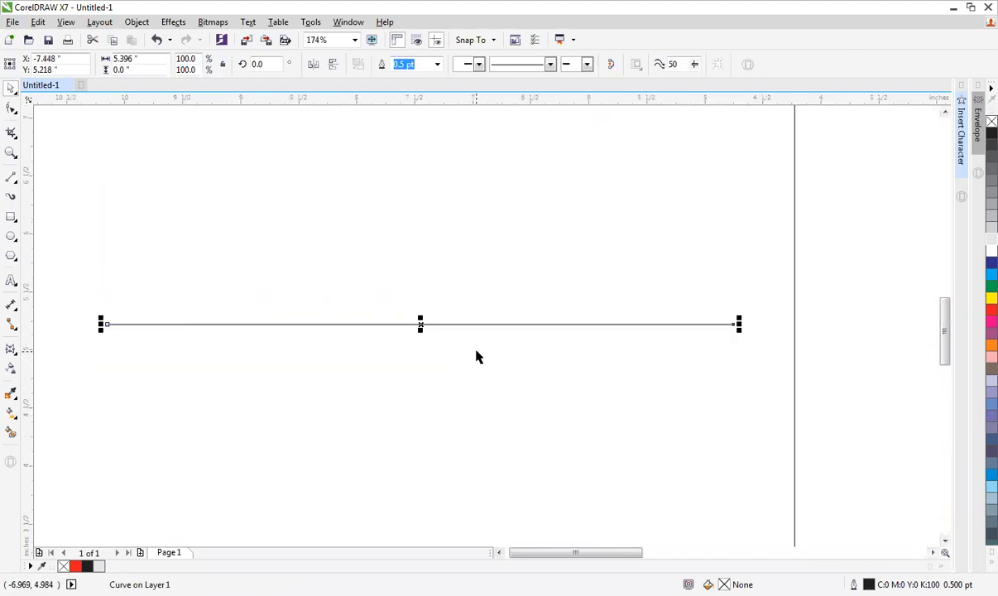
Roughen the middle of the horizontal line with a 2-inch nib and a spike frequency of 10.
left_click(14, 139)
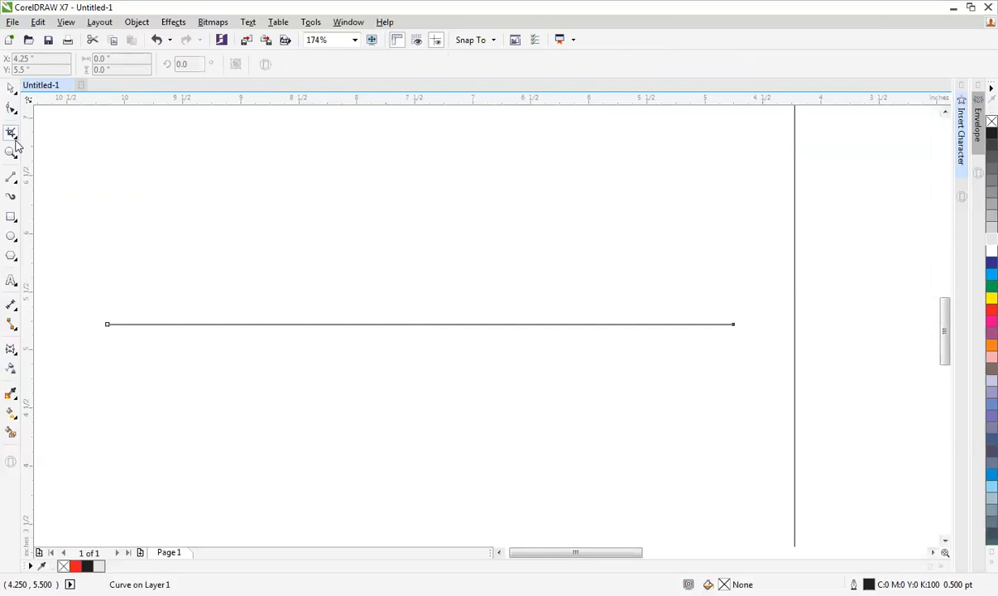
left_click(15, 138)
left_click(15, 116)
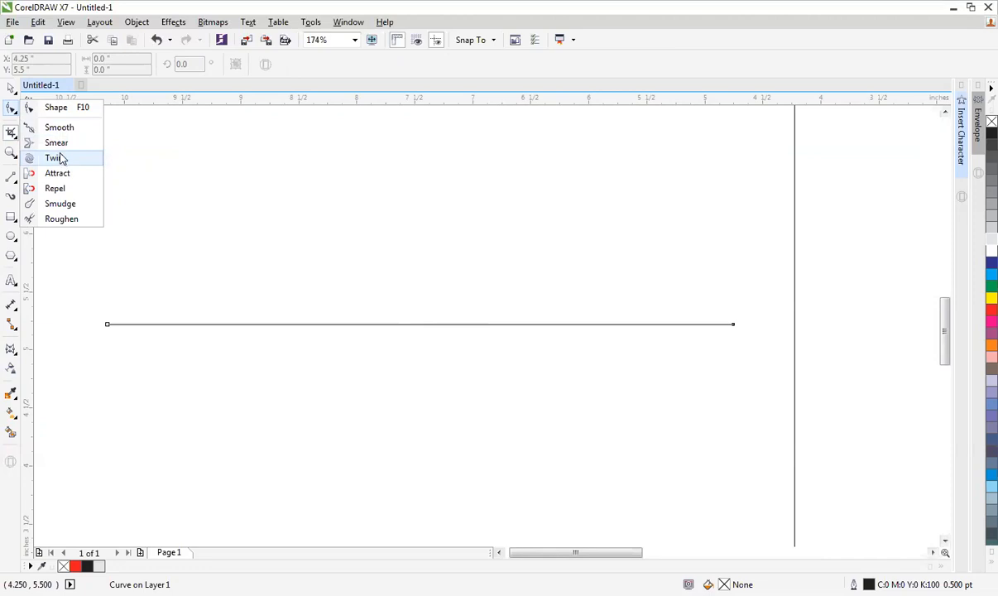
left_click(62, 220)
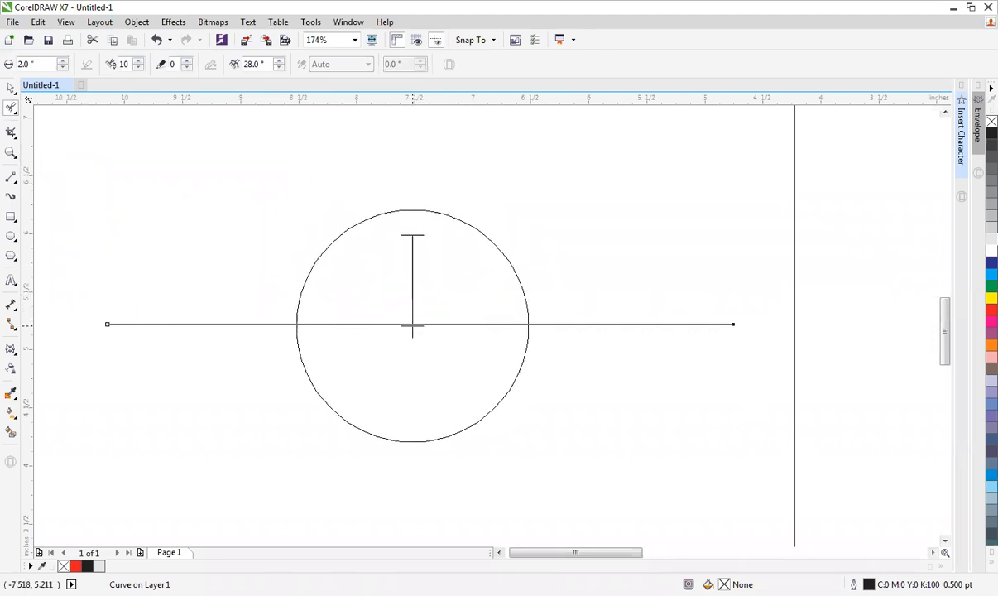
left_click(413, 324)
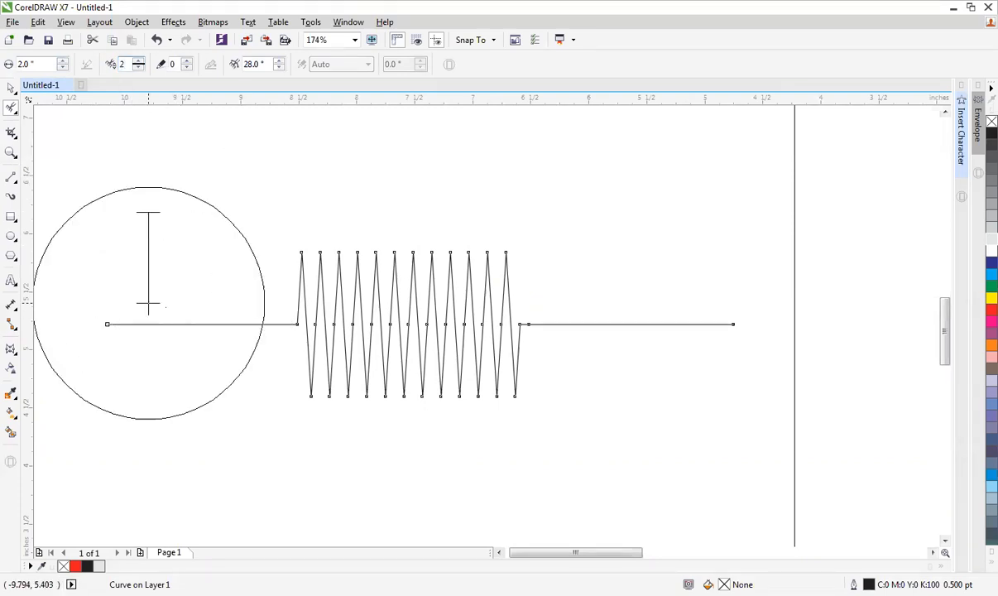
Roughen the start of the line with dense spikes and its far end with a spike frequency of 2.
left_click_drag(176, 323, 177, 312)
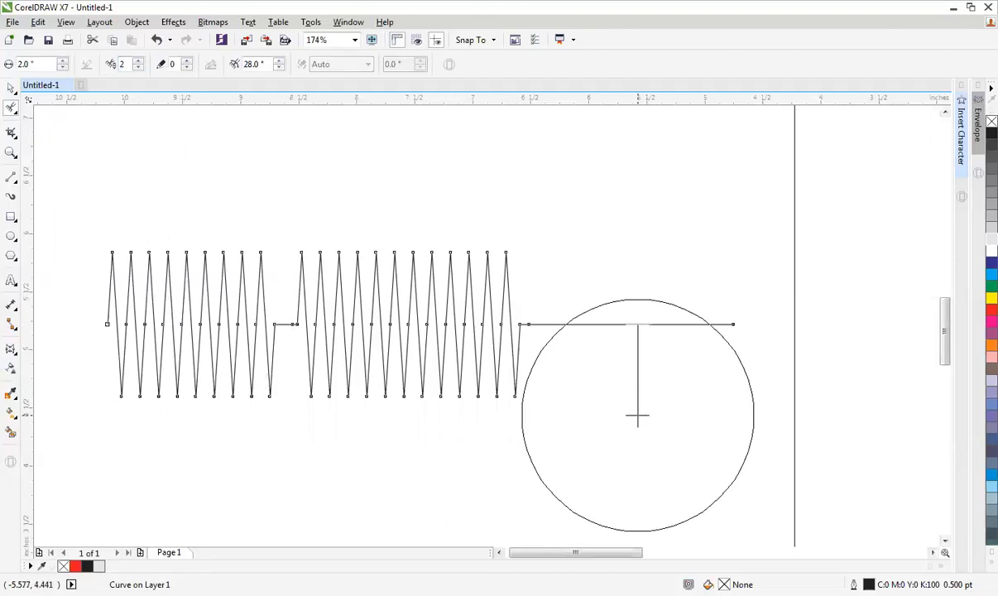
left_click_drag(637, 416, 637, 324)
left_click(637, 324)
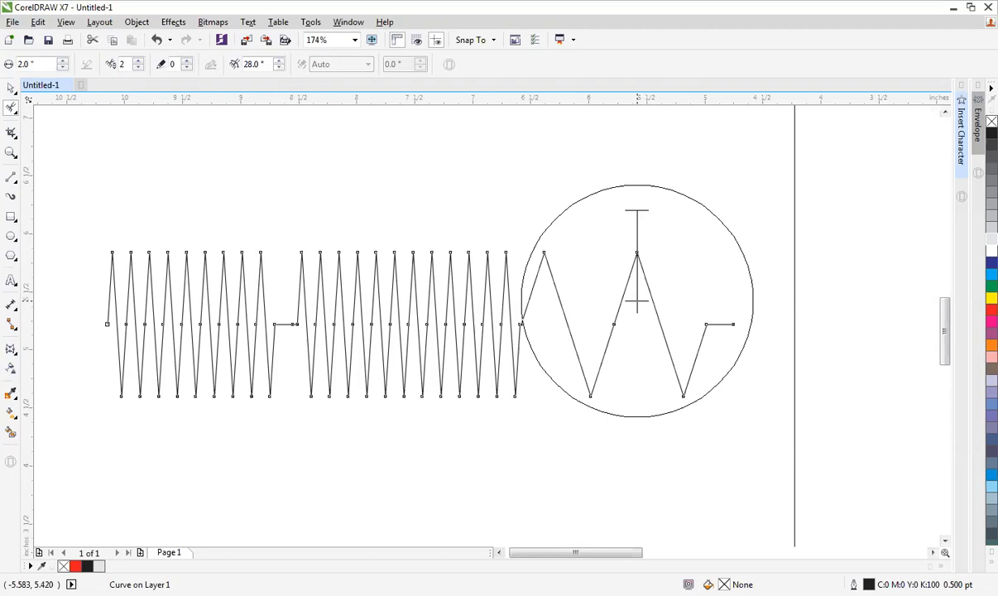
Delete the roughened line.
scroll(637, 302, "down", 3)
key("space")
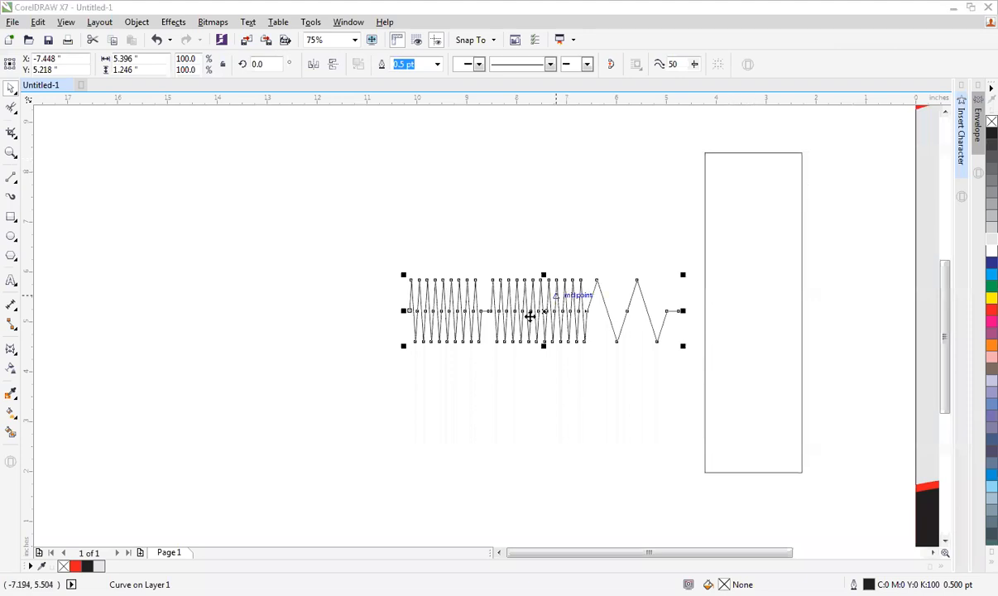
left_click_drag(531, 314, 425, 325)
key("Delete")
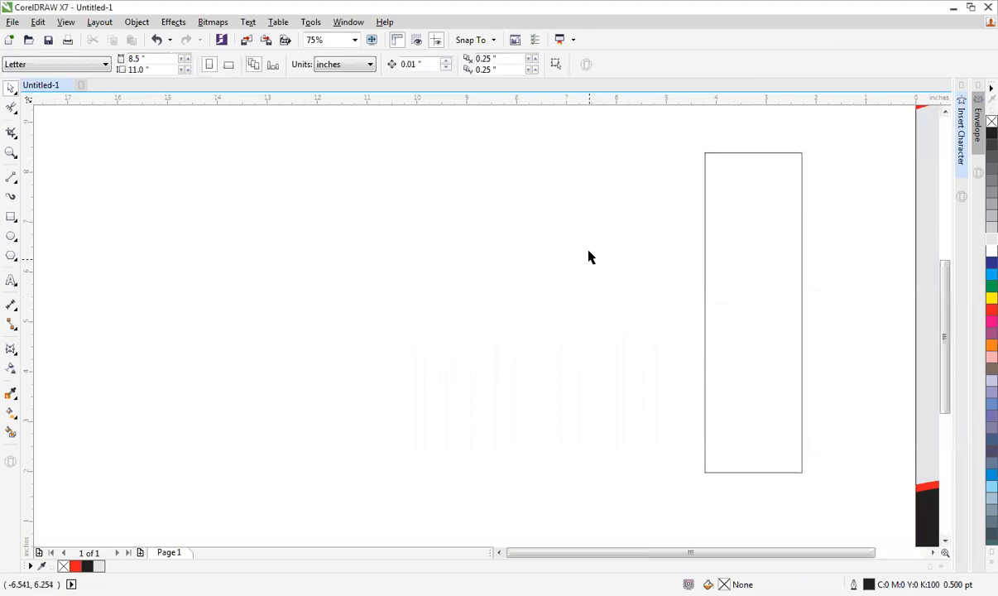
left_click(11, 217)
left_click_drag(196, 224, 442, 358)
key("space")
key("Delete")
Resize the upright rectangle beside the page to a wide one about 5.4 by 3.44 inches.
left_click(705, 207)
left_click_drag(704, 312, 238, 303)
left_click_drag(376, 149, 382, 298)
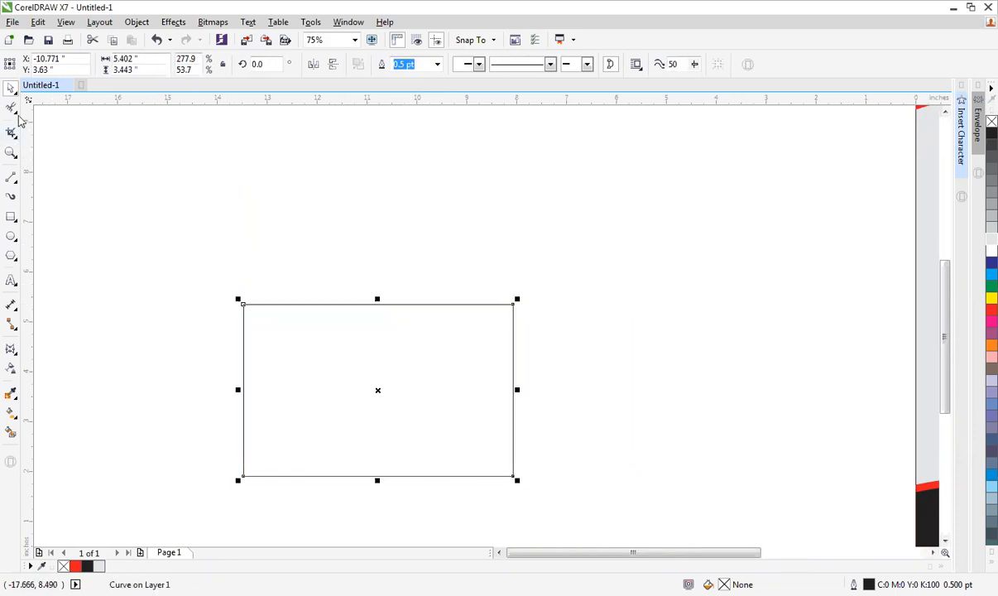
Smear the middle of the rectangle's top edge upward with a 1.602-inch nib and pressure 80, and undo it.
left_click(15, 115)
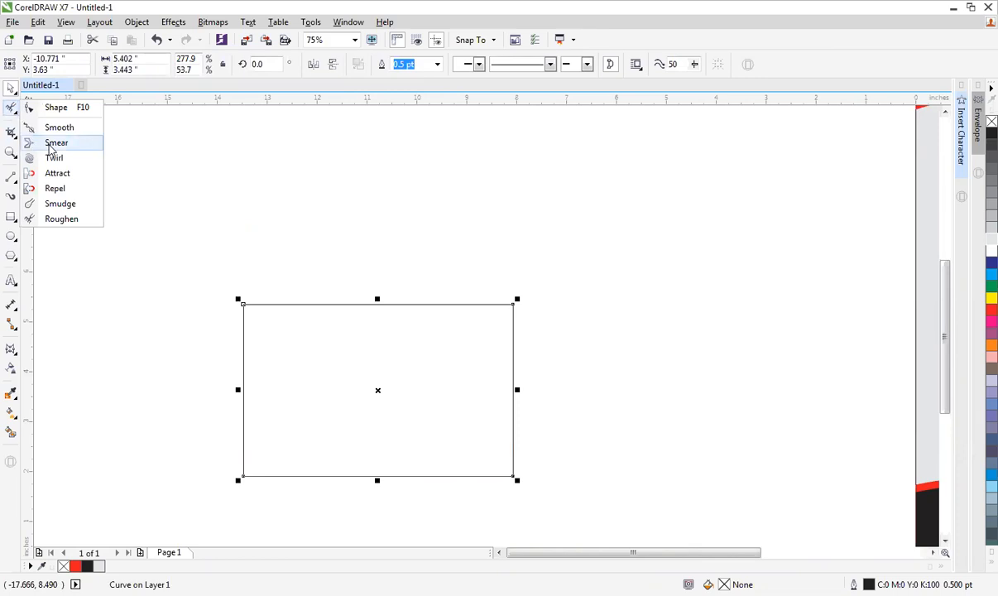
left_click(53, 143)
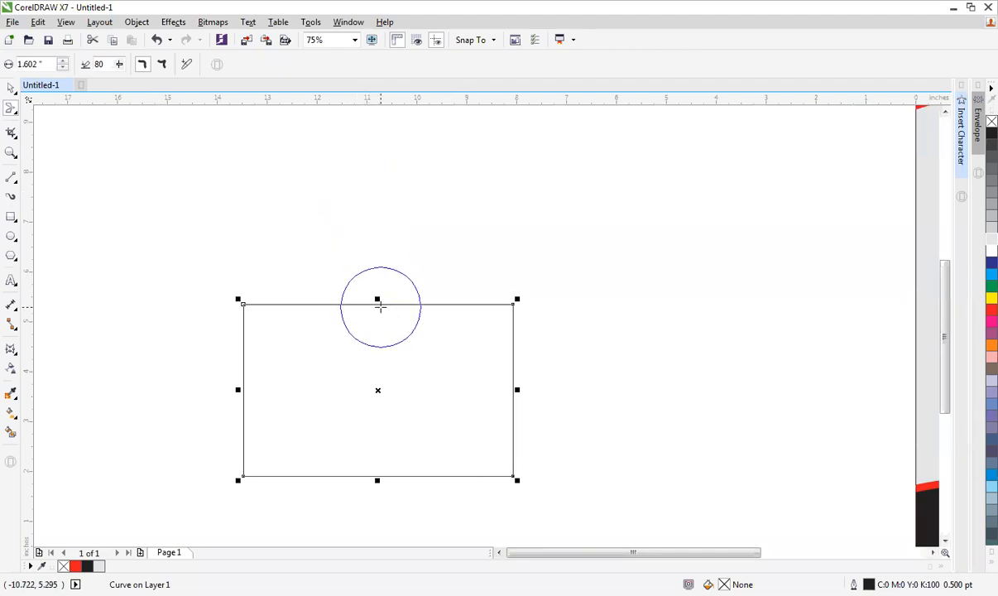
left_click_drag(500, 430, 544, 466)
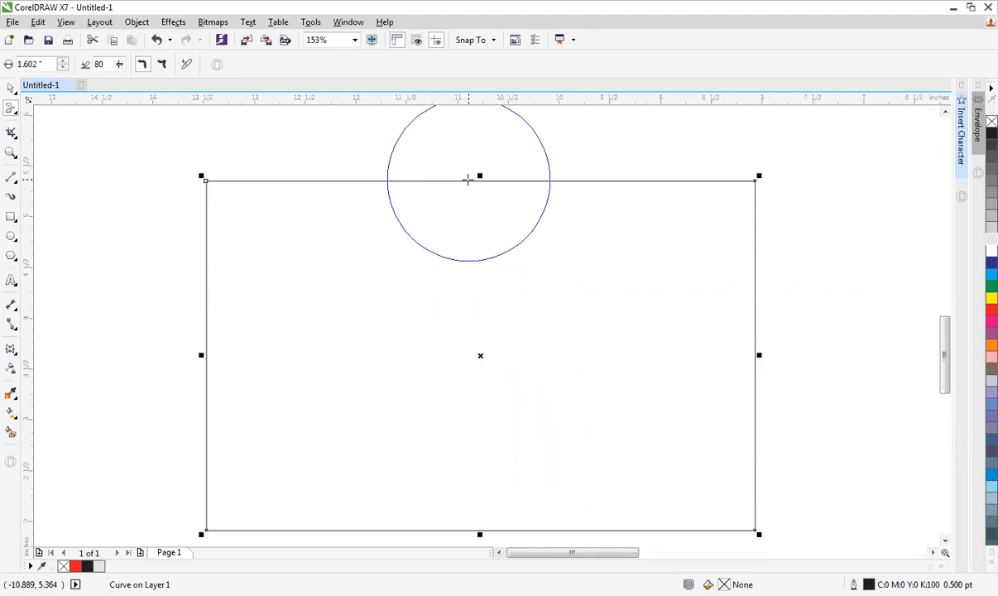
left_click_drag(470, 177, 468, 37)
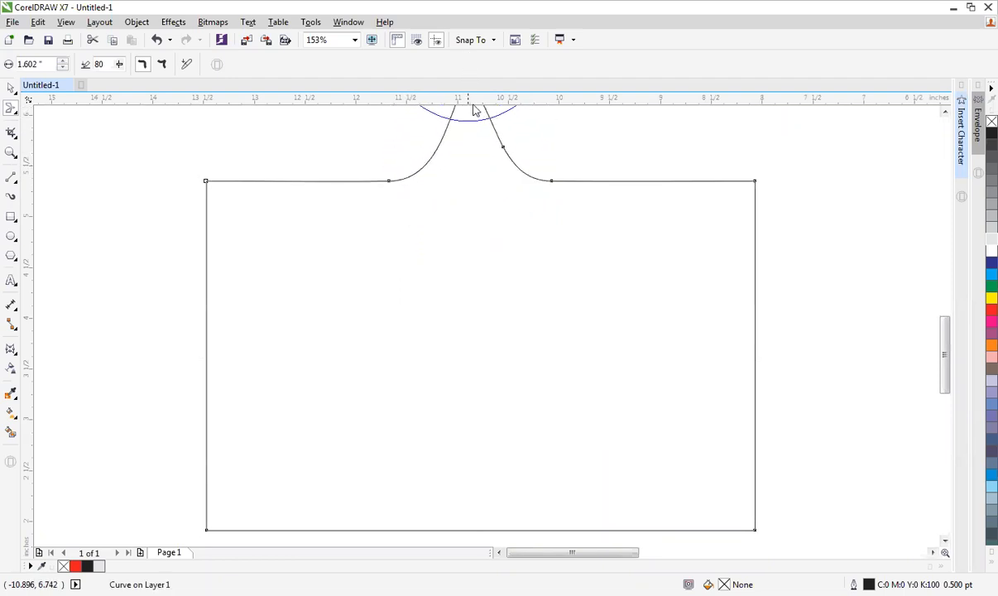
key("F3")
key("space")
key("F2")
left_click_drag(141, 221, 609, 494)
key("space")
key("space")
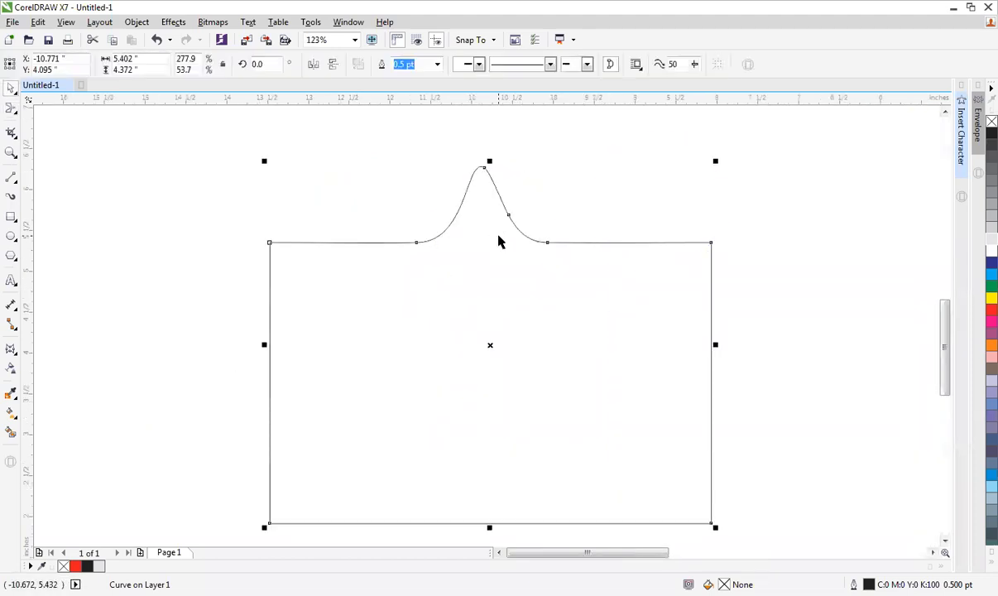
key("ctrl+z")
Try an inward smear on the rectangle's top edge, undo it, and smear the edge's middle upward instead.
key("space")
left_click_drag(490, 241, 486, 475)
key("ctrl+z")
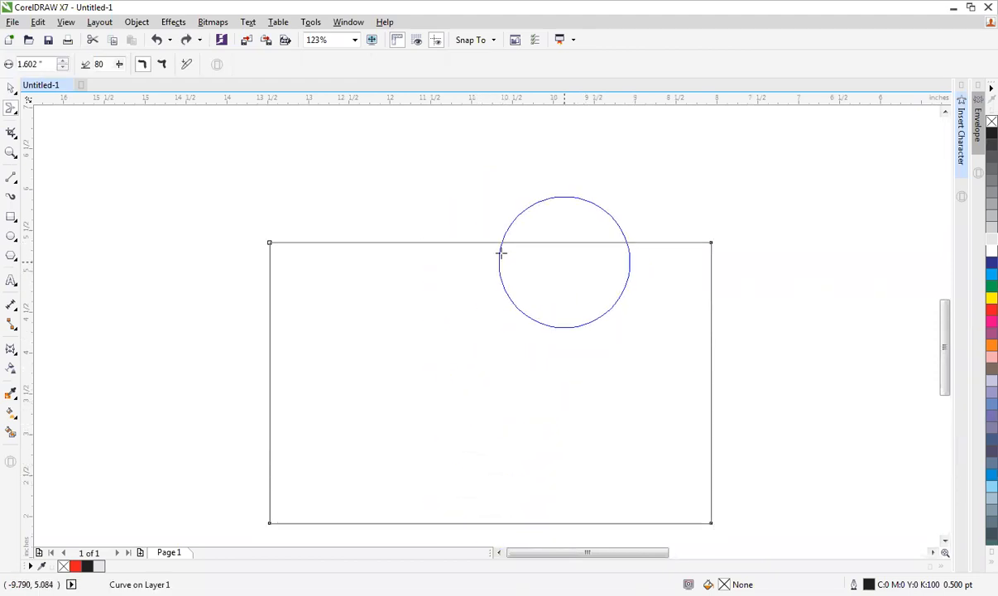
left_click_drag(498, 226, 505, 97)
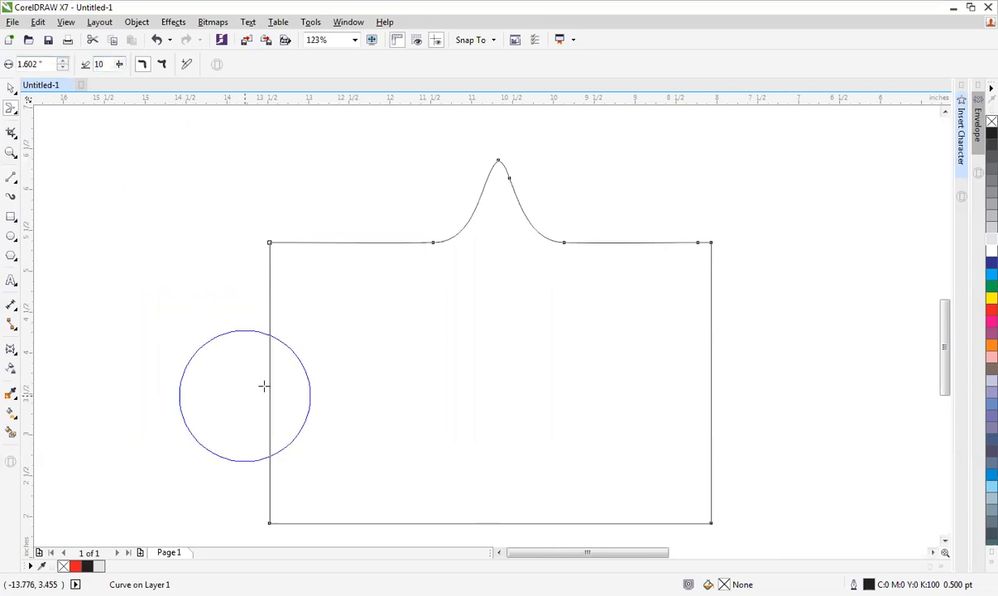
Smear the rectangle's two sides, top edge and bottom edge slightly outward with pressure 10.
mouse_move(269, 379)
left_mouse_down()
mouse_move(118, 372)
mouse_move(132, 373)
left_mouse_up()
left_click_drag(709, 376, 874, 372)
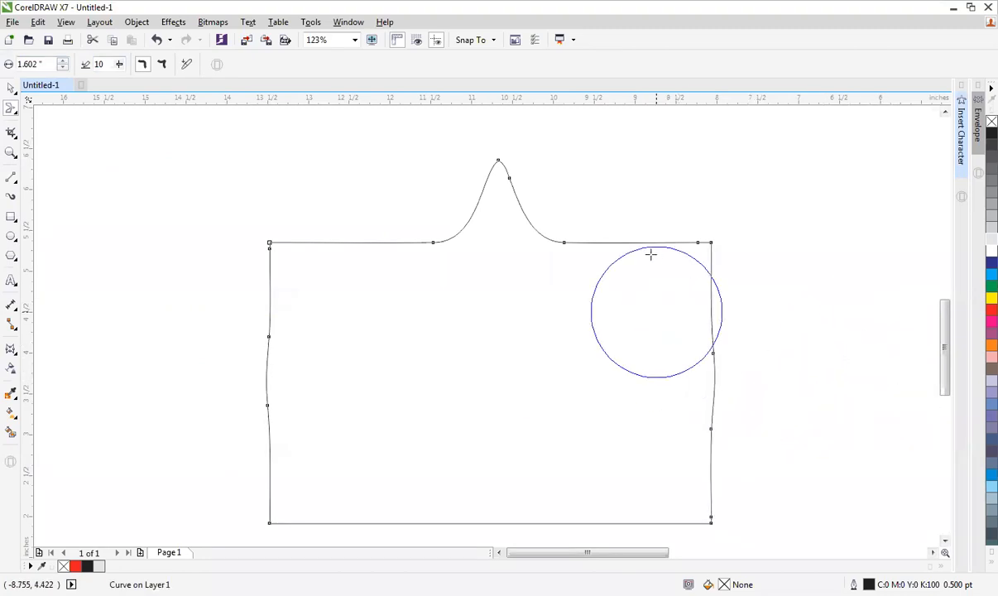
left_click_drag(649, 243, 646, 174)
left_click_drag(332, 249, 357, 167)
left_click_drag(413, 245, 412, 187)
left_click_drag(404, 514, 398, 547)
left_click_drag(522, 515, 526, 538)
Delete the smeared rectangle.
key("space")
scroll(773, 424, "down", 2)
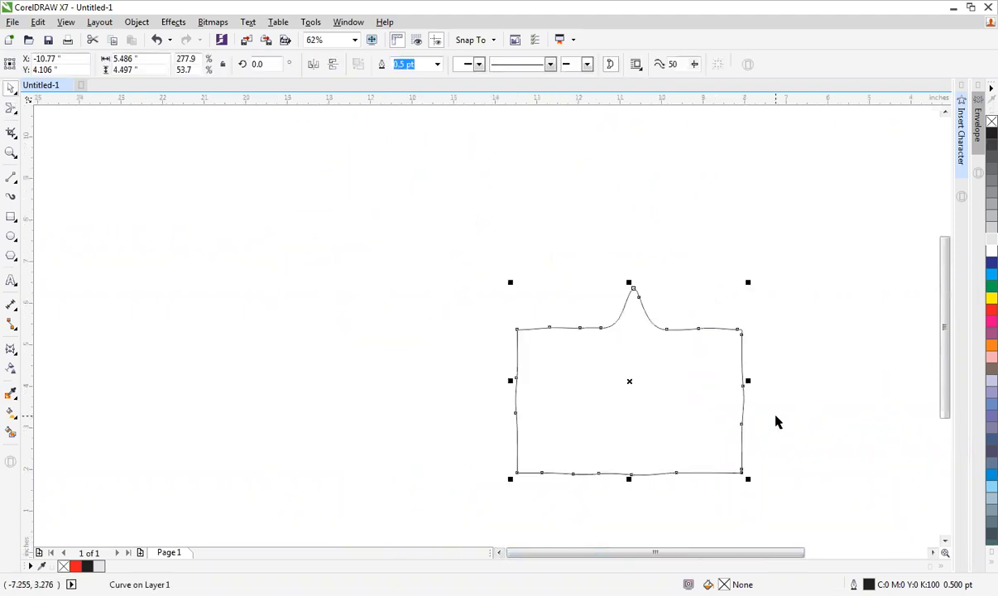
key("Delete")
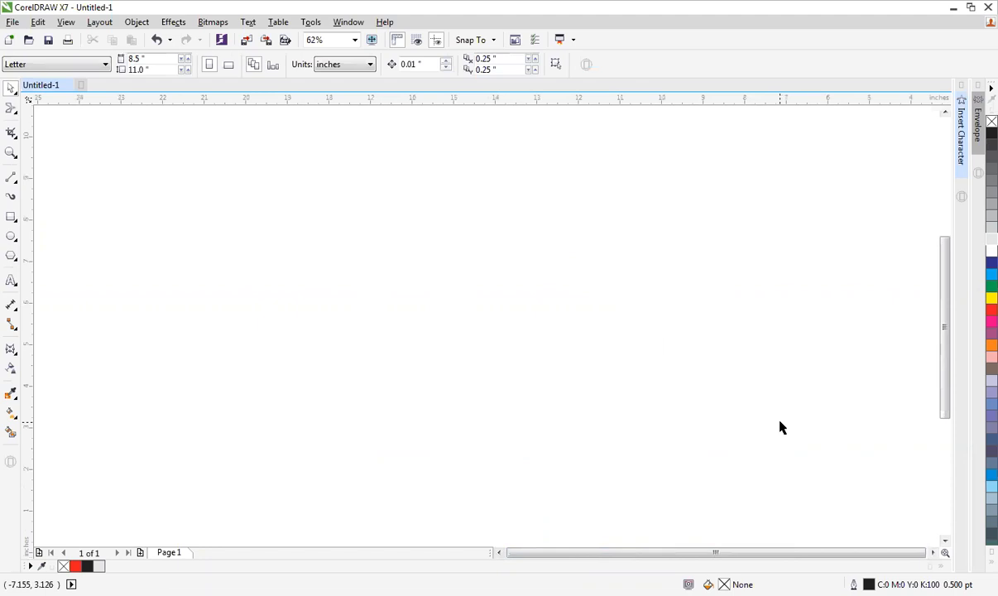
Draw a wide rectangle about 8.83 by 3.85 inches in the empty area beside the page.
left_click(11, 216)
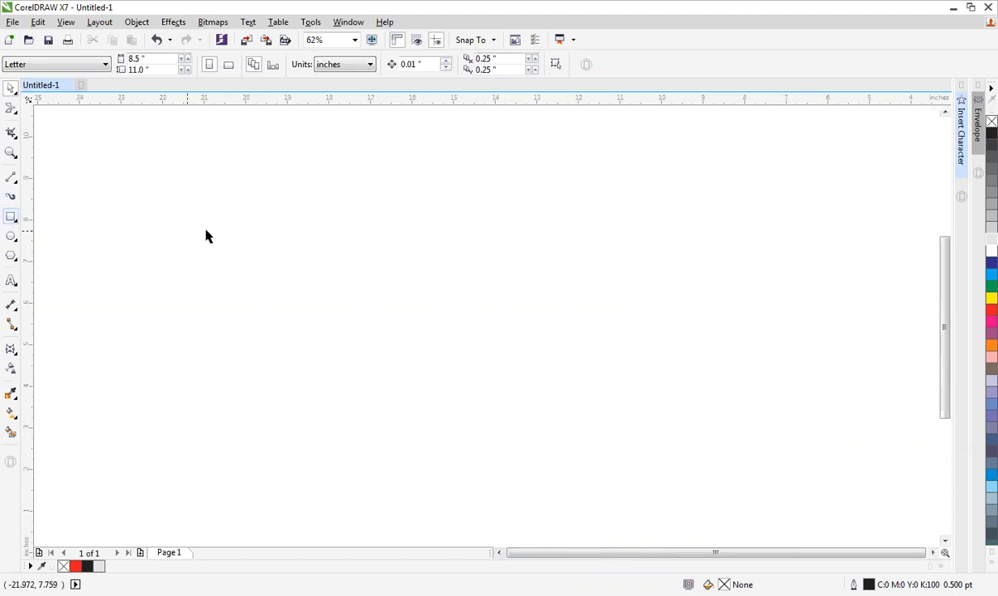
left_click_drag(209, 234, 579, 395)
key("space")
Switch the Smear tool to pointy smear and pull the middle of the rectangle's top edge inward.
left_click(12, 110)
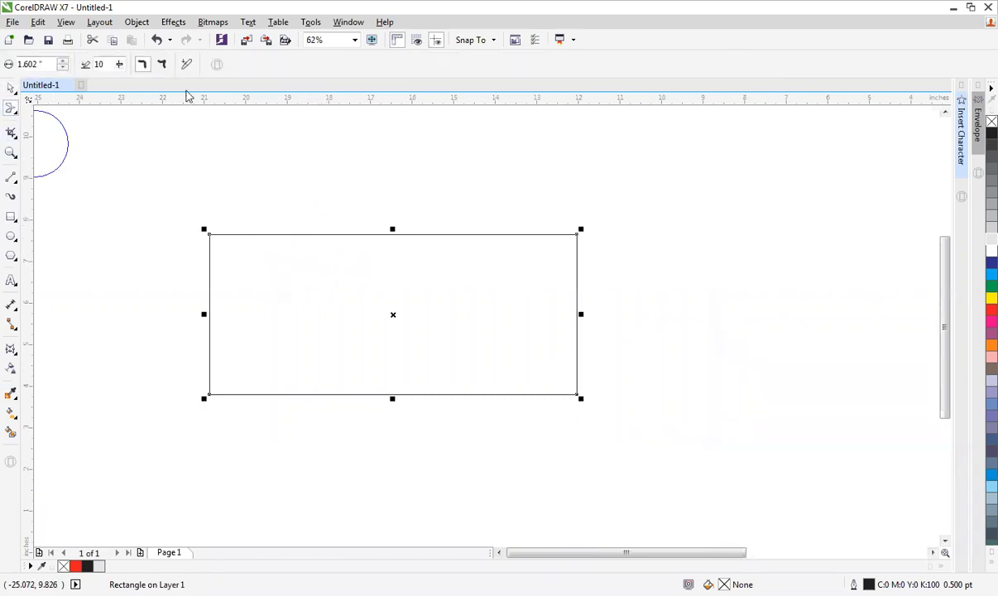
left_click(161, 63)
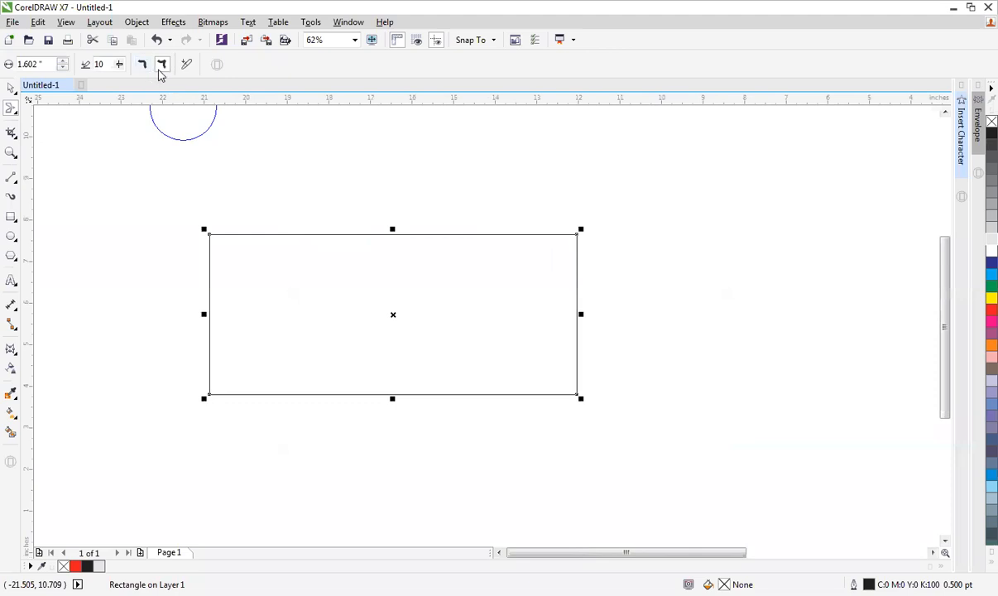
mouse_move(394, 234)
left_mouse_down()
mouse_move(395, 286)
mouse_move(413, 212)
mouse_move(410, 150)
mouse_move(522, 316)
mouse_move(535, 185)
mouse_move(541, 352)
mouse_move(401, 375)
left_mouse_up()
key("space")
left_click(644, 298)
scroll(637, 372, "up", 4)
Undo the pointy smear and the drawing of the wide rectangle.
key("ctrl+z")
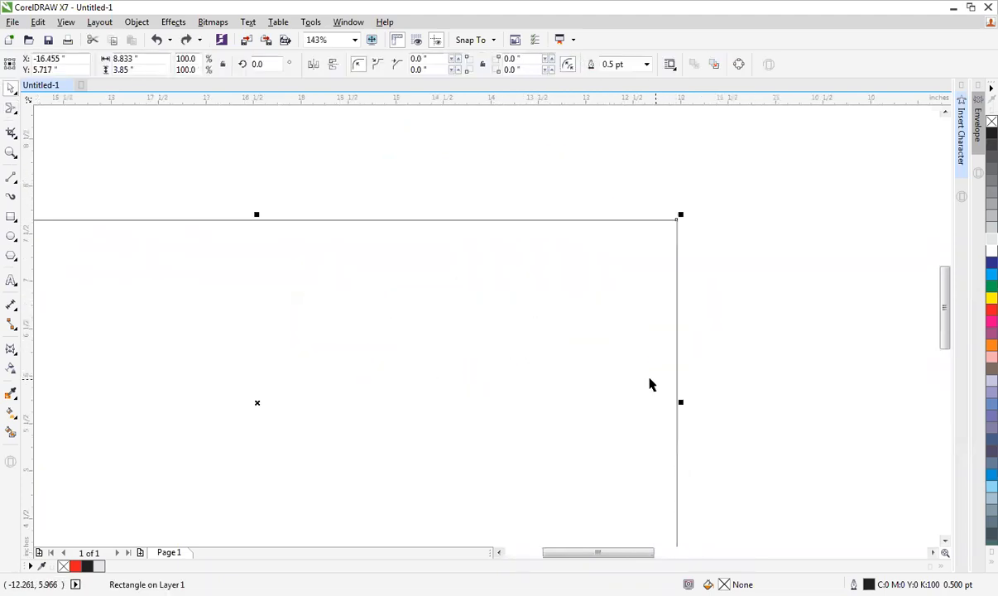
key("ctrl+z")
scroll(649, 384, "down", 3)
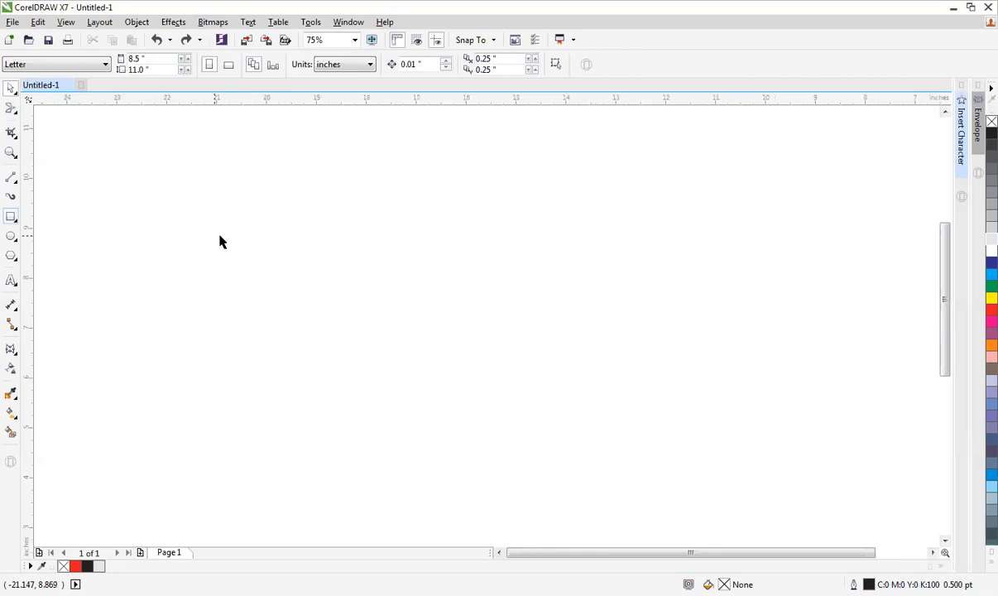
Draw a new rectangle about 7.65 by 3.44 inches in the empty area beside the page.
left_click(10, 217)
left_click_drag(149, 246, 531, 420)
key("space")
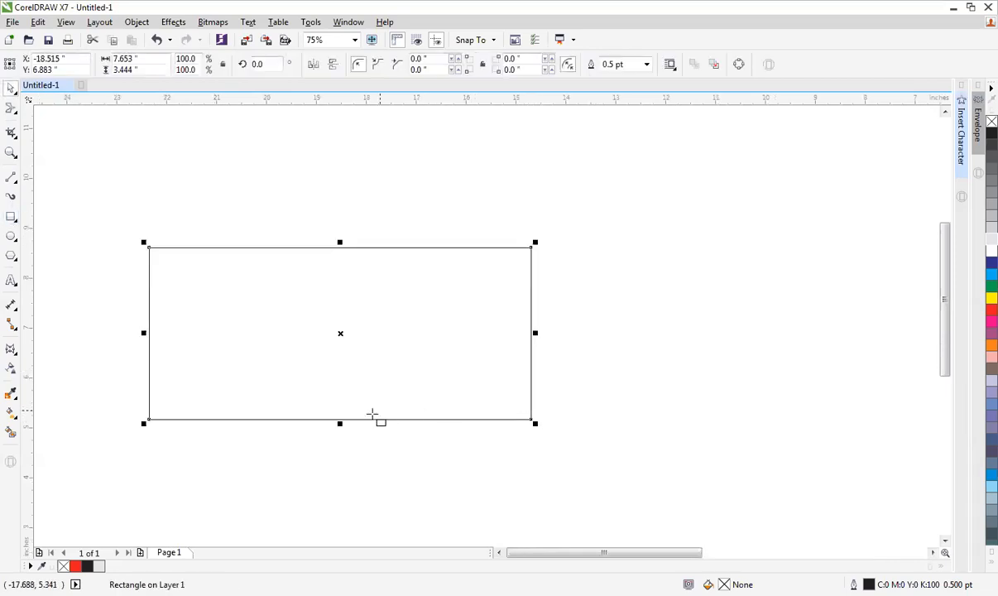
Set the Smear pressure to 100 and pull a point inward at the middle of the rectangle's top edge.
left_click(10, 109)
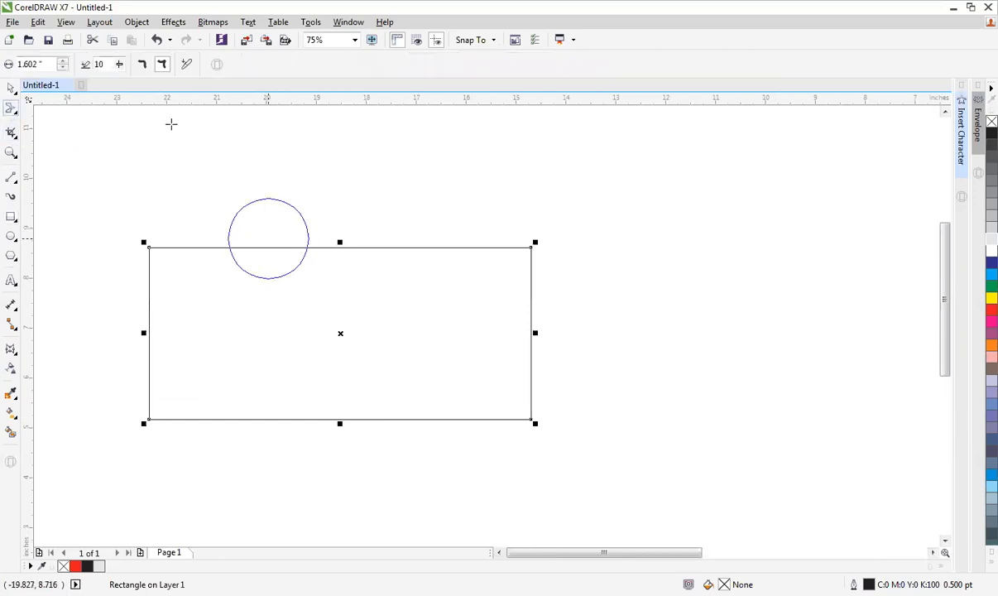
type("1")
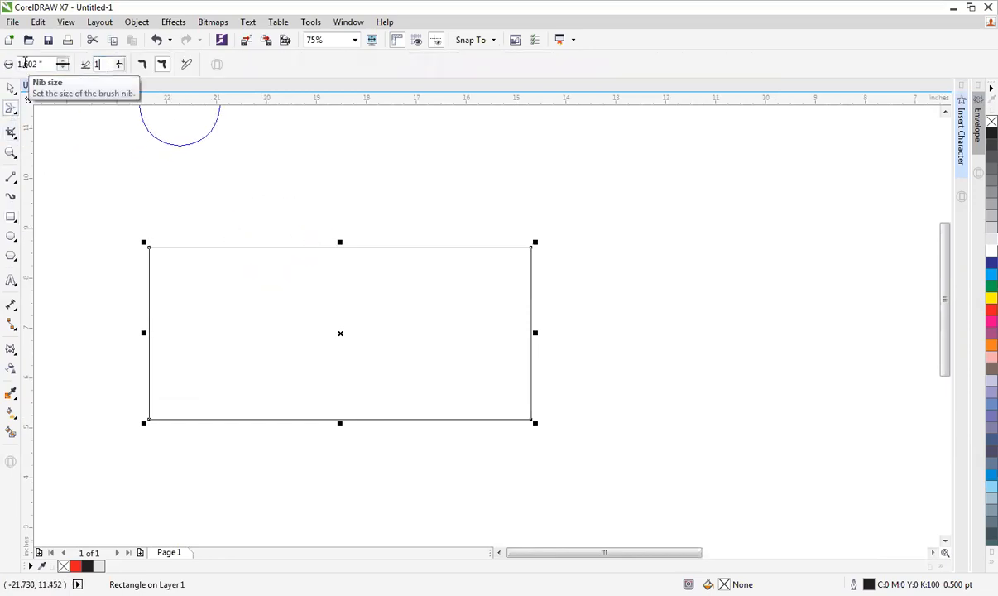
type("00")
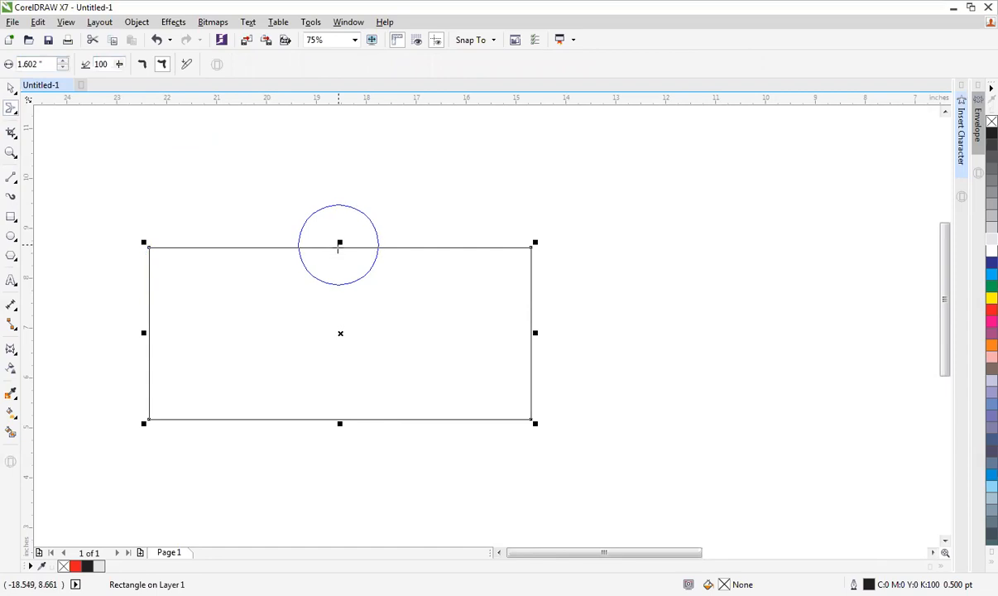
left_click_drag(339, 241, 337, 291)
Smear pointed spikes outward: two from the bottom edge, one from each side, and two slanted ones from the top edge.
left_click_drag(334, 389, 331, 530)
mouse_move(519, 347)
left_mouse_down()
mouse_move(588, 342)
mouse_move(736, 346)
left_mouse_up()
left_click_drag(436, 419, 438, 539)
mouse_move(158, 356)
left_mouse_down()
mouse_move(69, 365)
mouse_move(49, 382)
left_mouse_up()
left_click_drag(239, 267, 164, 191)
mouse_move(456, 258)
left_mouse_down()
mouse_move(516, 195)
mouse_move(540, 195)
left_mouse_up()
Fill the spiked shape with red and remove its outline.
key("space")
left_click(696, 227)
scroll(696, 224, "down", 1)
key("F2")
left_click_drag(732, 161, 229, 381)
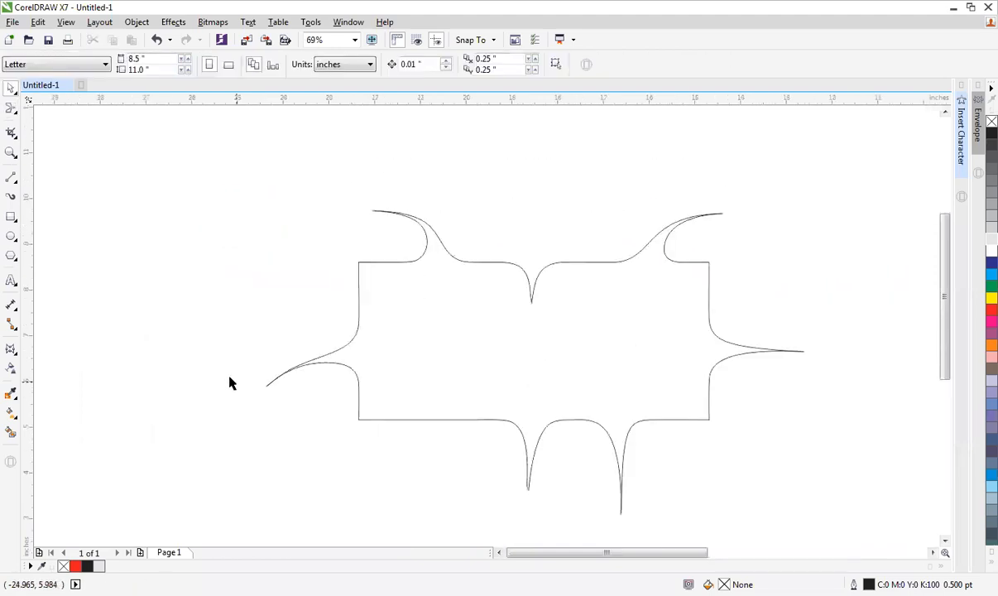
left_click(662, 255)
left_click(991, 310)
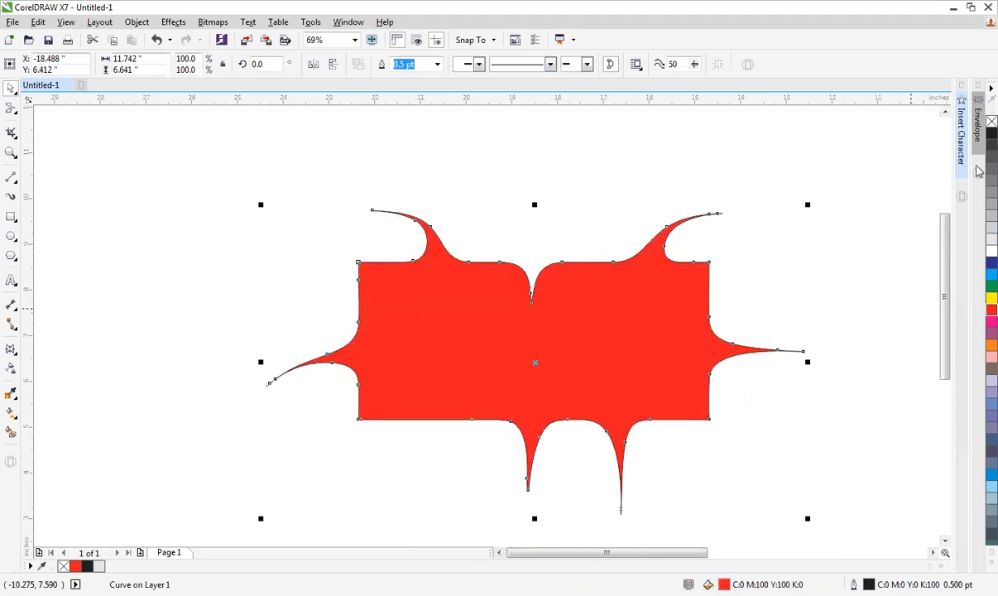
left_click(795, 231)
scroll(794, 228, "down", 2)
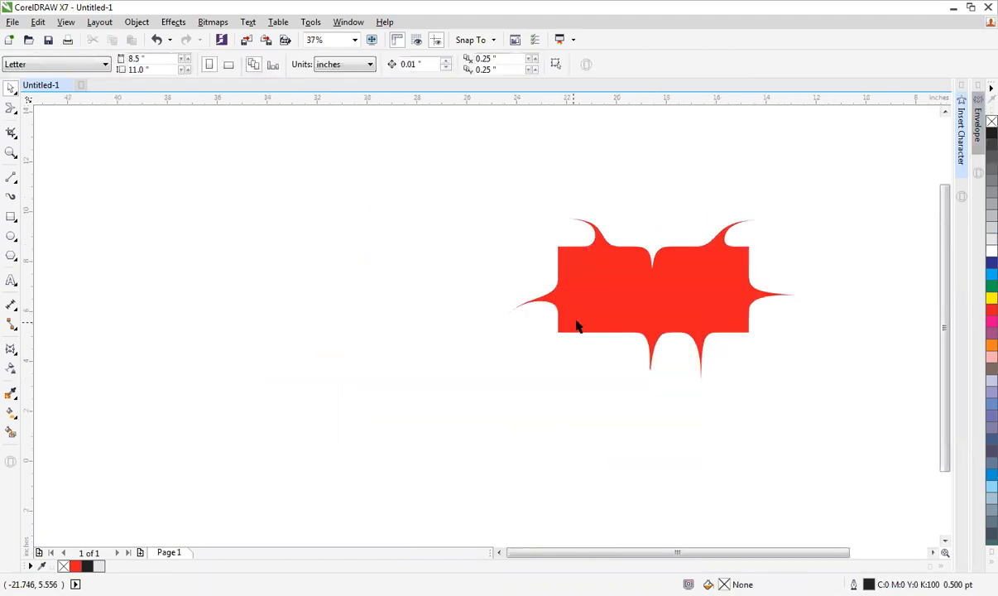
key("space")
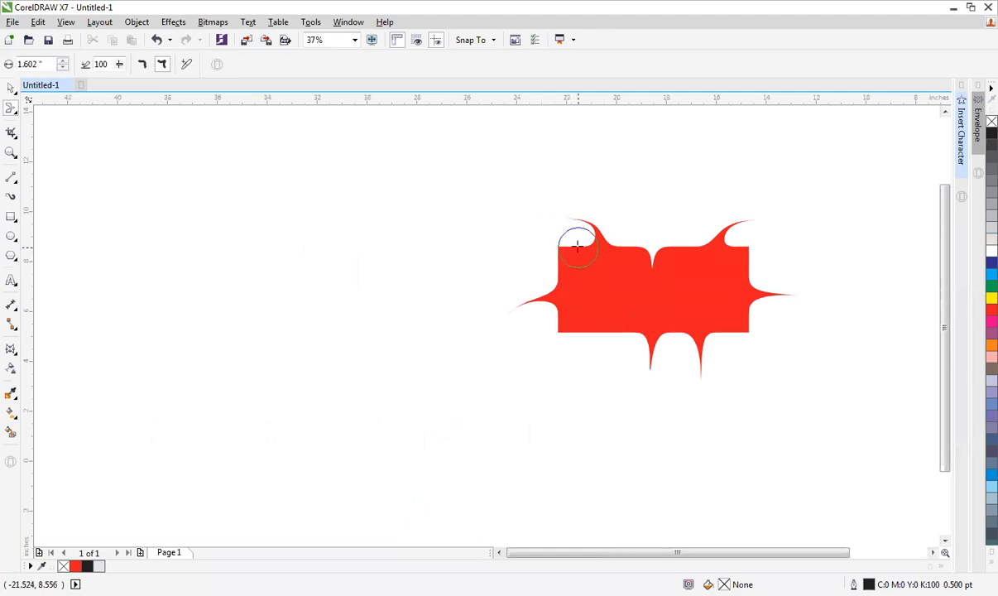
Move the red spiked shape further left, remove its fill and give it a black outline.
key("space")
left_click_drag(644, 285, 524, 303)
key("F2")
left_click_drag(358, 190, 775, 435)
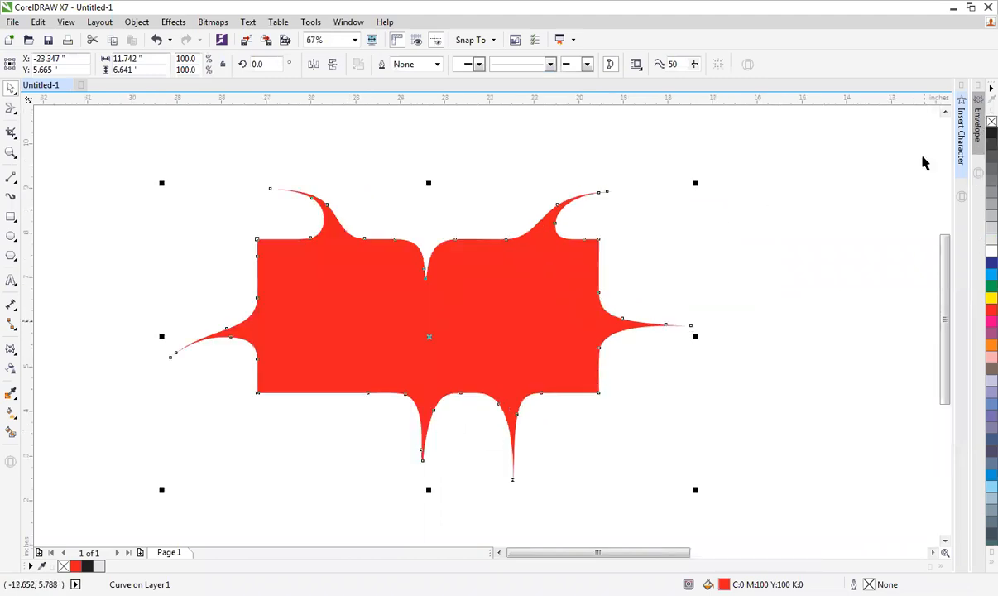
left_click(992, 122)
right_click(991, 133)
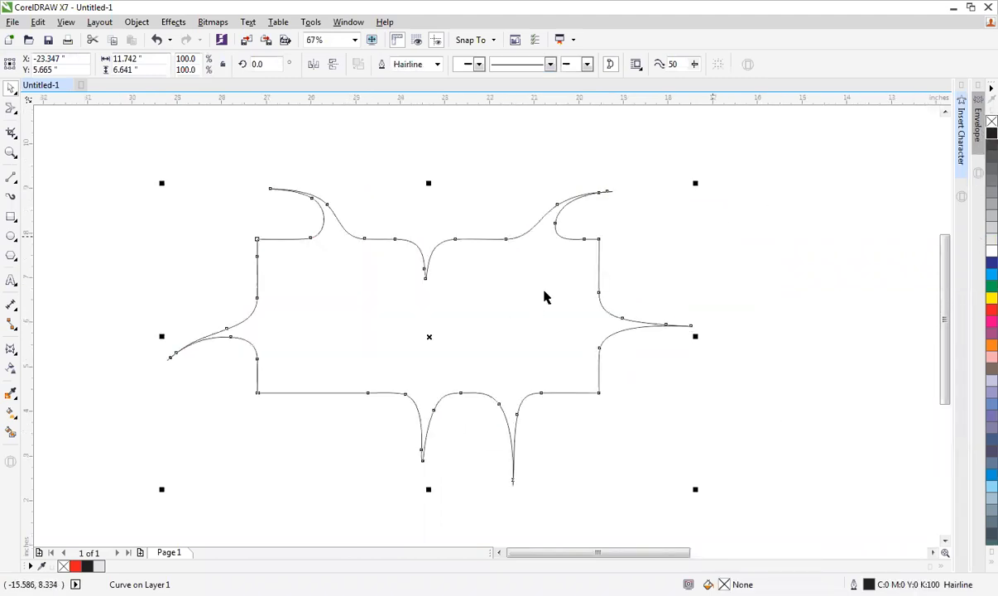
Smear four more spikes out of the shape: two from the bottom edge, one from the lower right side and one from the top edge.
key("space")
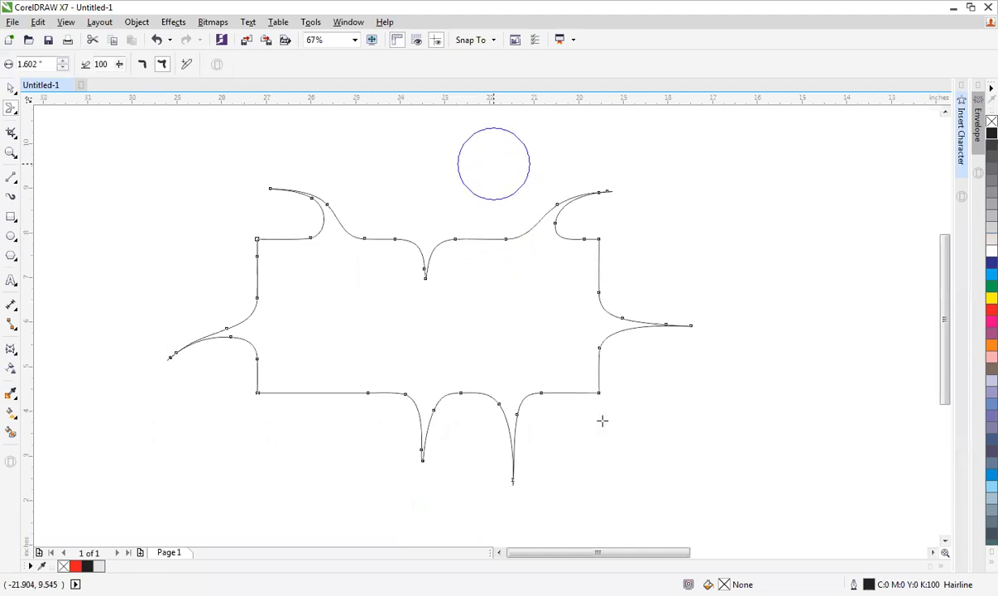
left_click_drag(579, 393, 573, 495)
left_click_drag(599, 365, 629, 365)
left_click_drag(336, 393, 332, 467)
key("space")
scroll(696, 319, "down", 2)
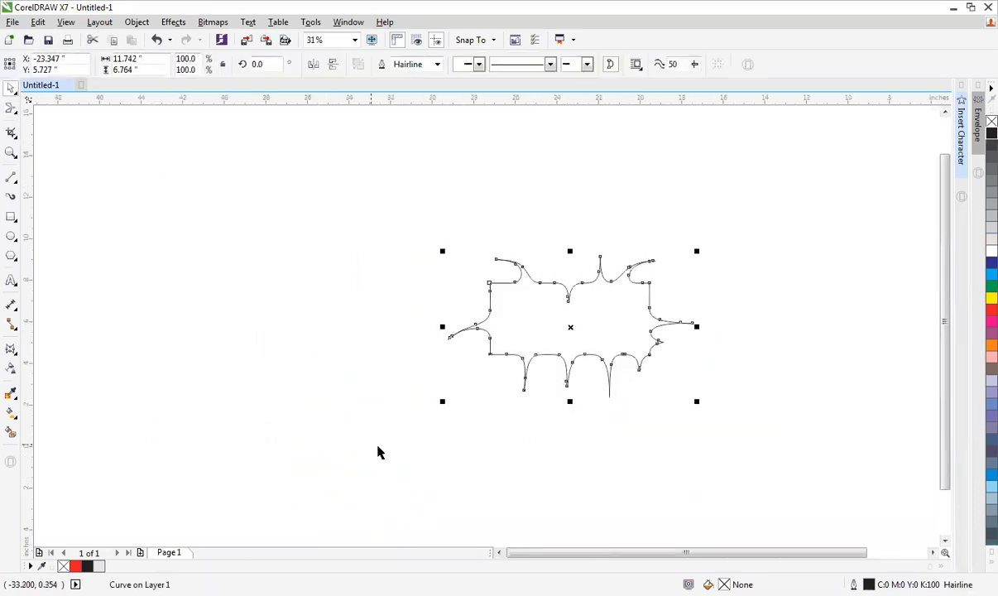
Delete the spiked shape and draw a rectangle about 8.6 by 4.17 inches in the empty area beside the page.
key("Delete")
left_click(11, 216)
left_click_drag(240, 225, 419, 312)
key("space")
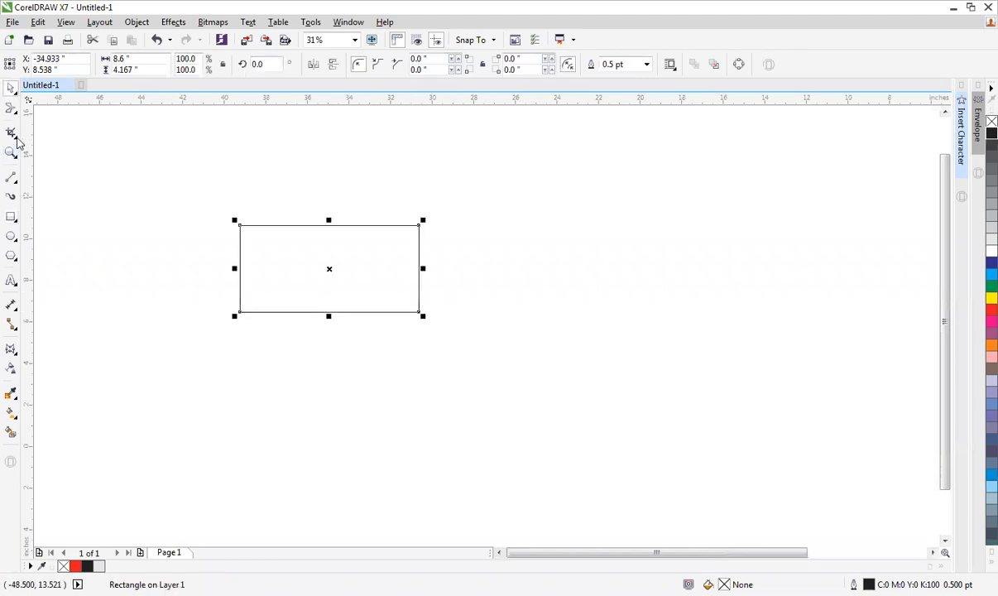
Twirl a spiral into the middle of the rectangle's top edge with the Twirl tool.
left_click(14, 115)
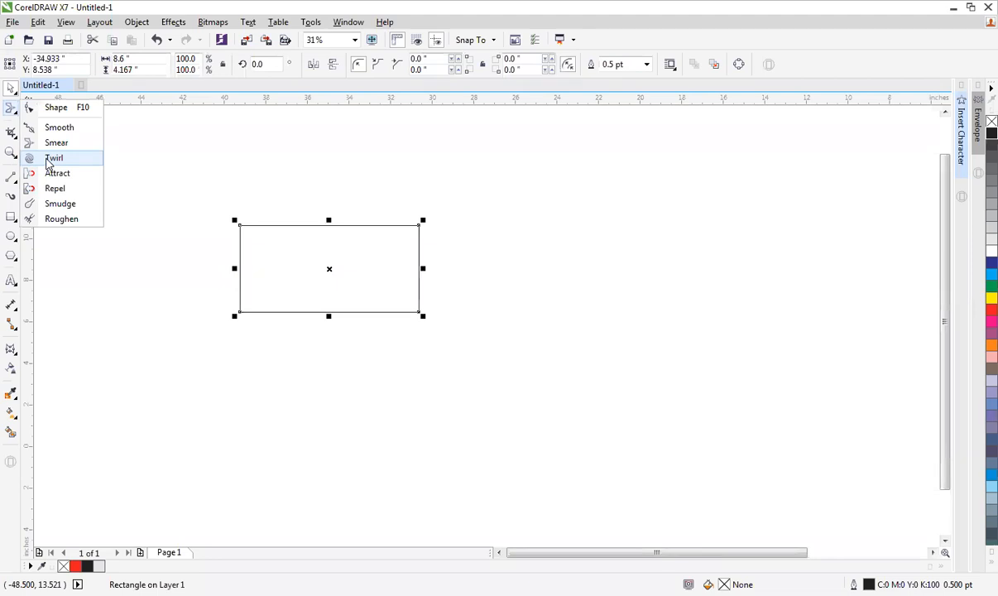
left_click(51, 158)
scroll(271, 252, "down", 1)
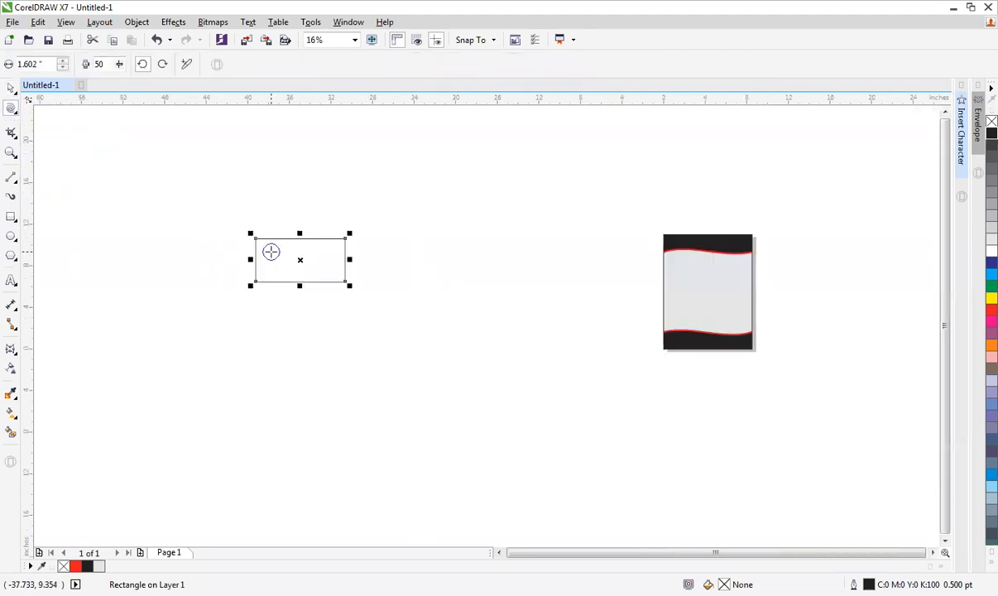
key("F4")
key("F2")
left_click_drag(243, 205, 40, 350)
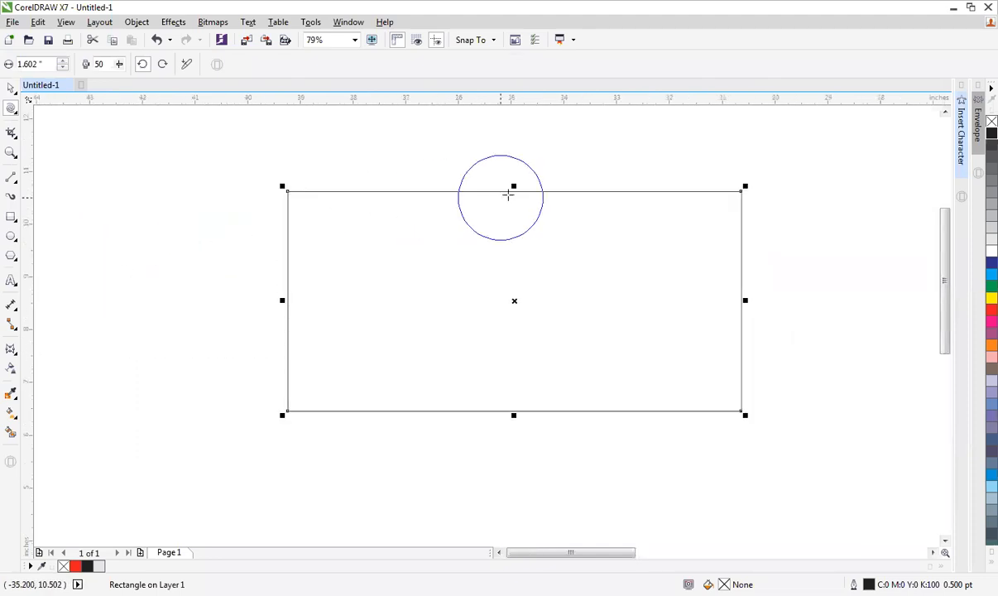
left_click_drag(514, 190, 514, 190)
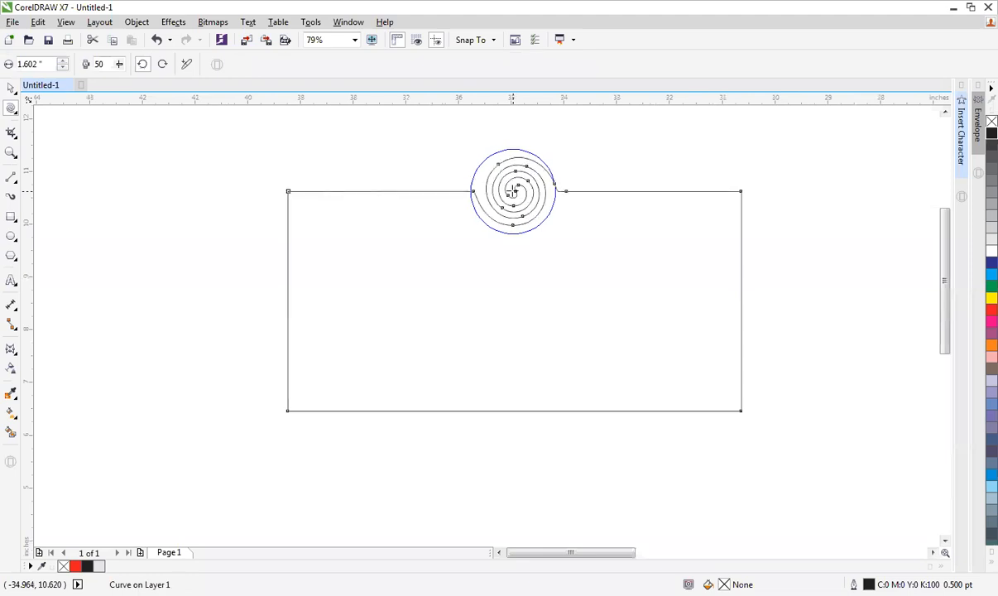
key("space")
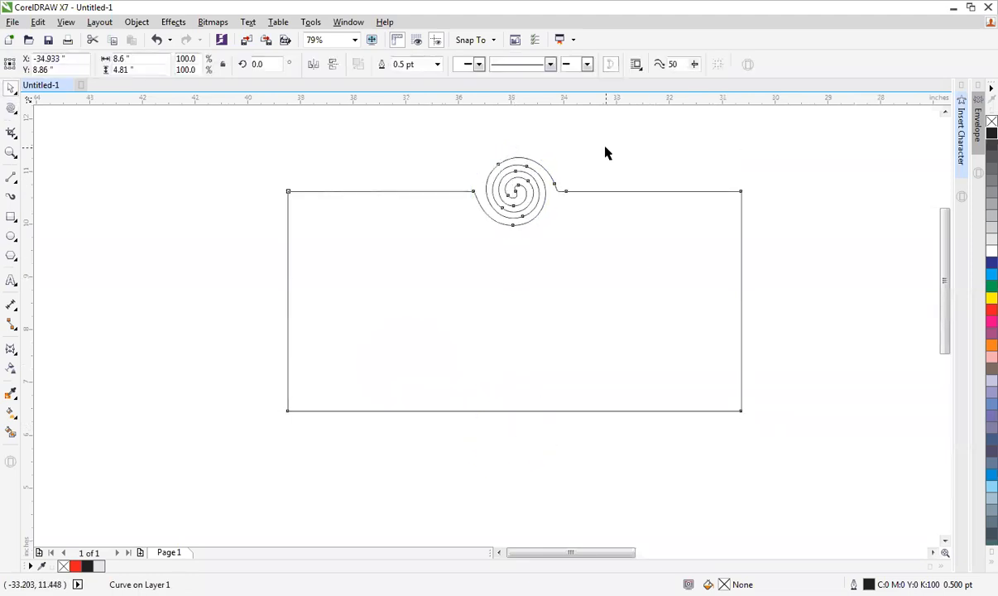
left_click(606, 154)
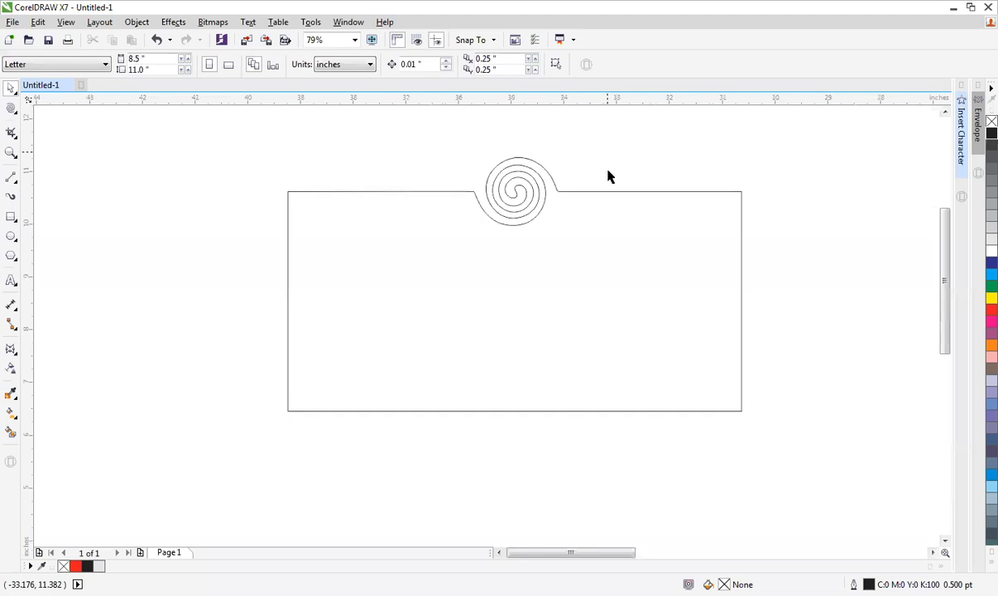
Twirl a second, more tightly wound spiral on the top edge, to the right of the first one.
key("space")
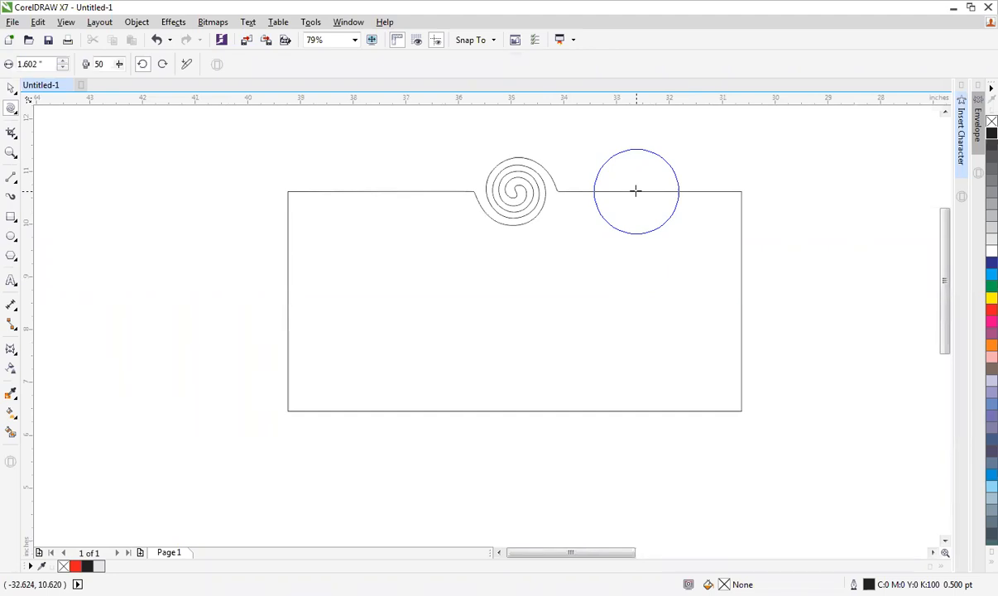
left_click_drag(636, 193, 647, 191)
key("space")
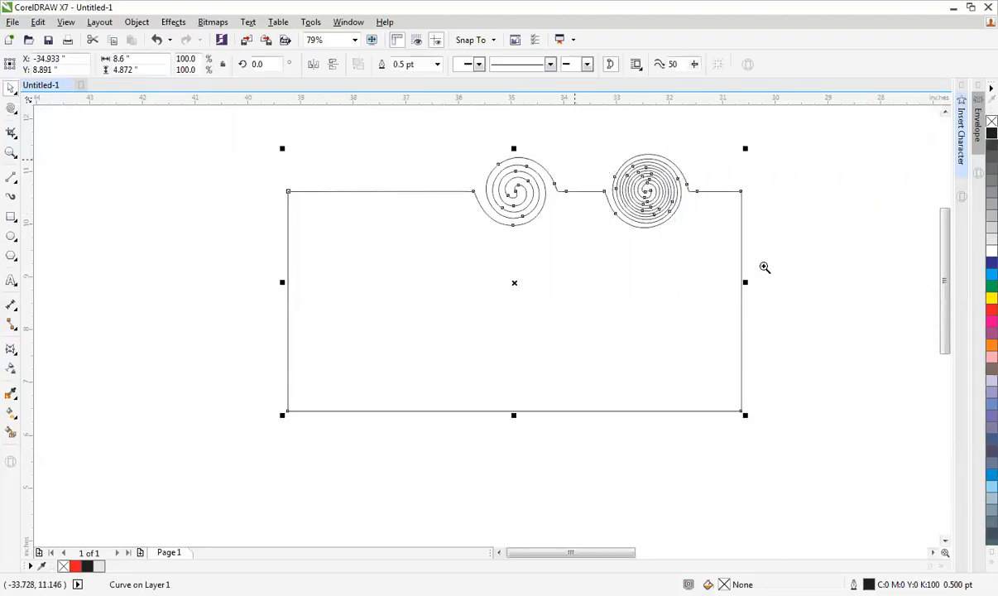
scroll(764, 265, "up", 3)
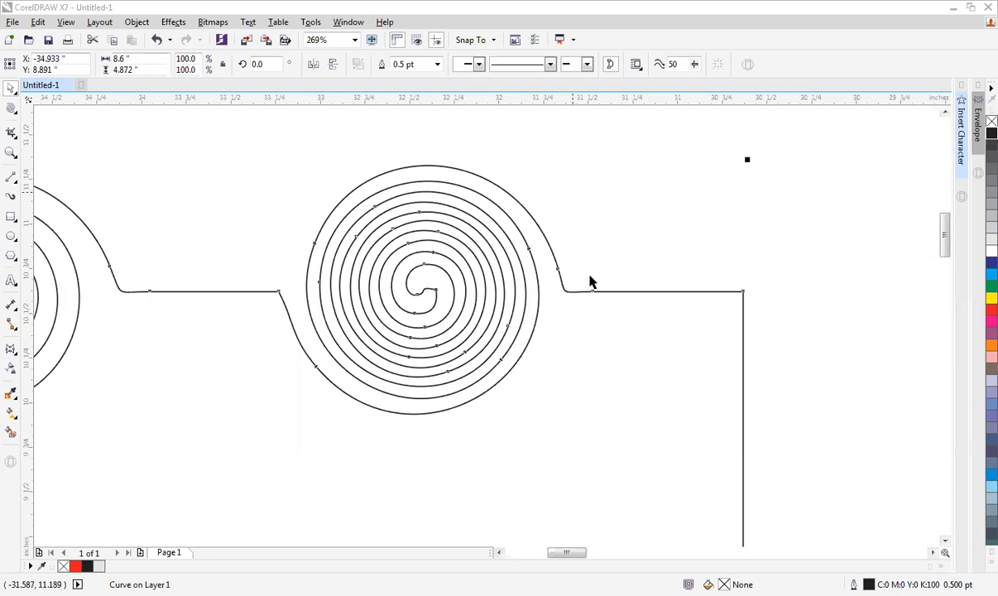
Twirl a tightly wound spiral into the middle of the rectangle's right edge.
key("Escape")
key("F4")
key("F2")
left_click_drag(252, 198, 10, 343)
key("F2")
mouse_move(238, 178)
left_mouse_down()
mouse_move(787, 414)
mouse_move(834, 445)
left_mouse_up()
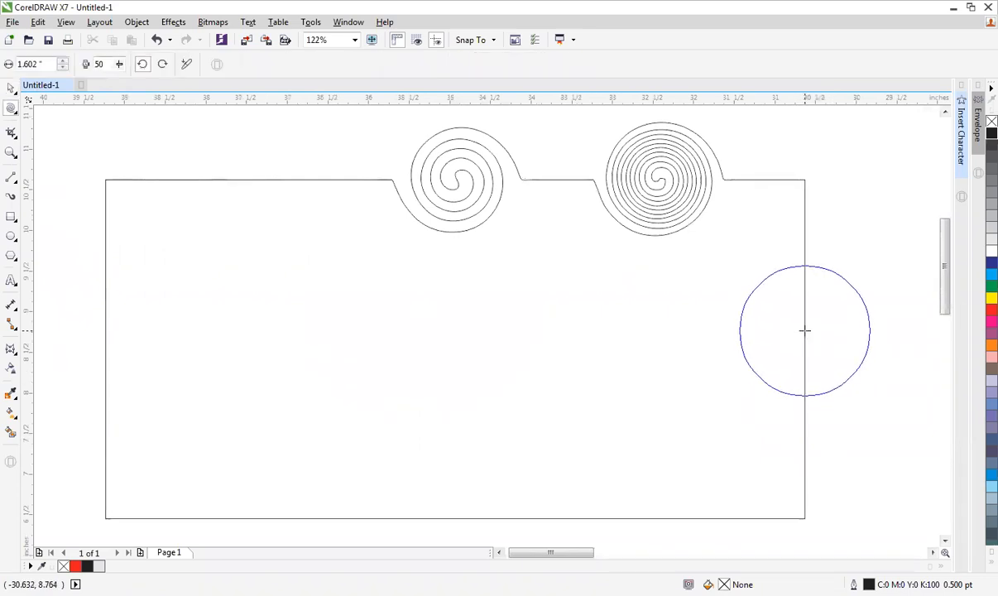
left_click(805, 331)
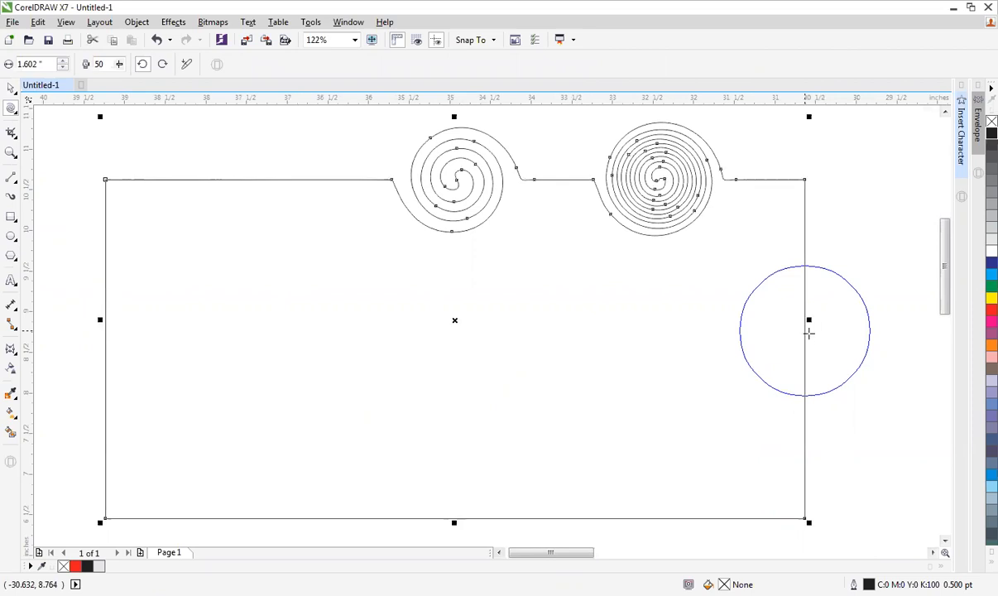
left_click_drag(802, 334, 802, 333)
key("space")
scroll(836, 423, "down", 2)
left_click_drag(408, 226, 887, 485)
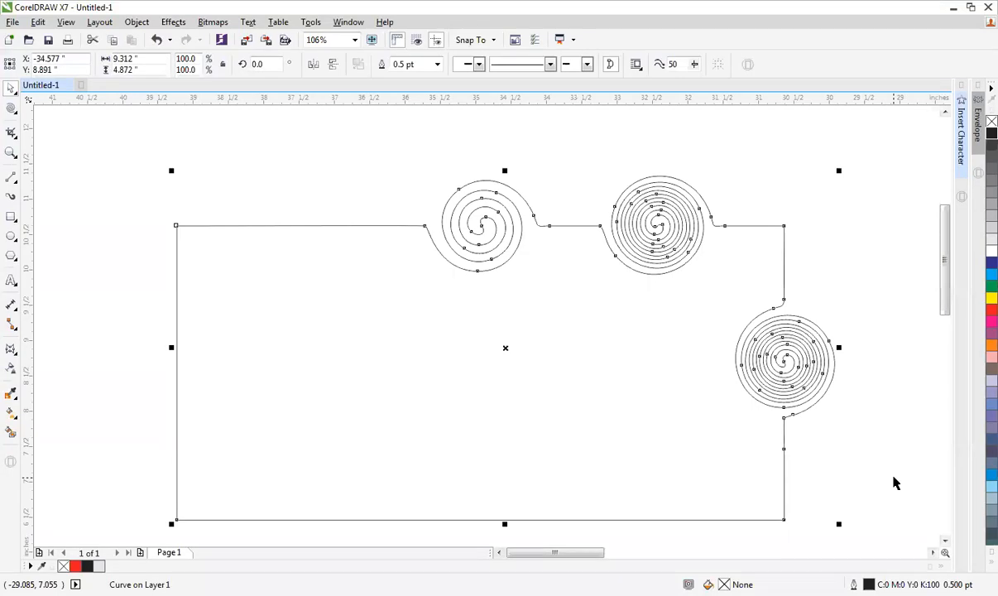
Move the twirled rectangle closer to the page and delete it.
key("F4")
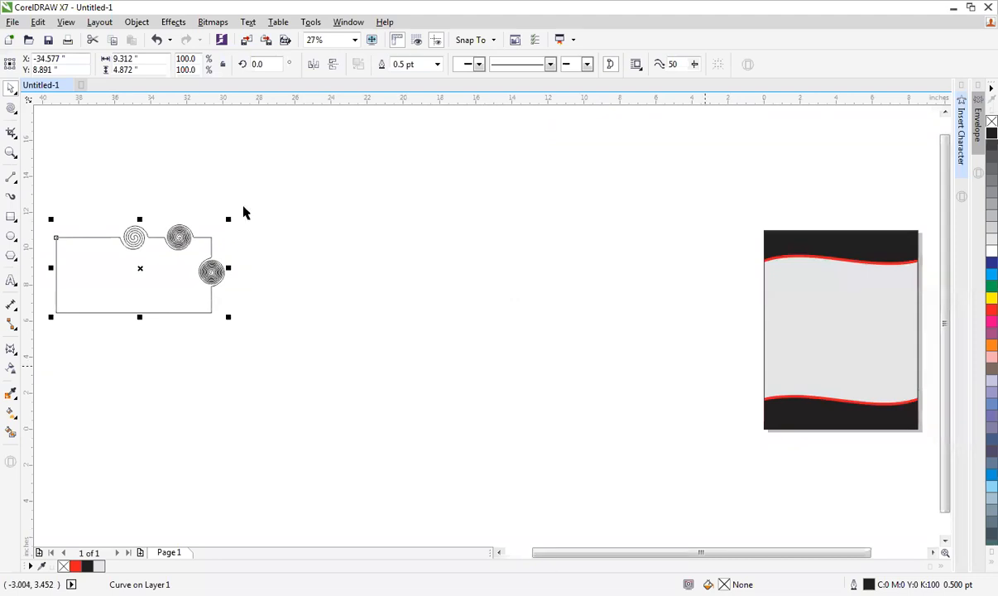
left_click_drag(210, 268, 631, 333)
key("Delete")
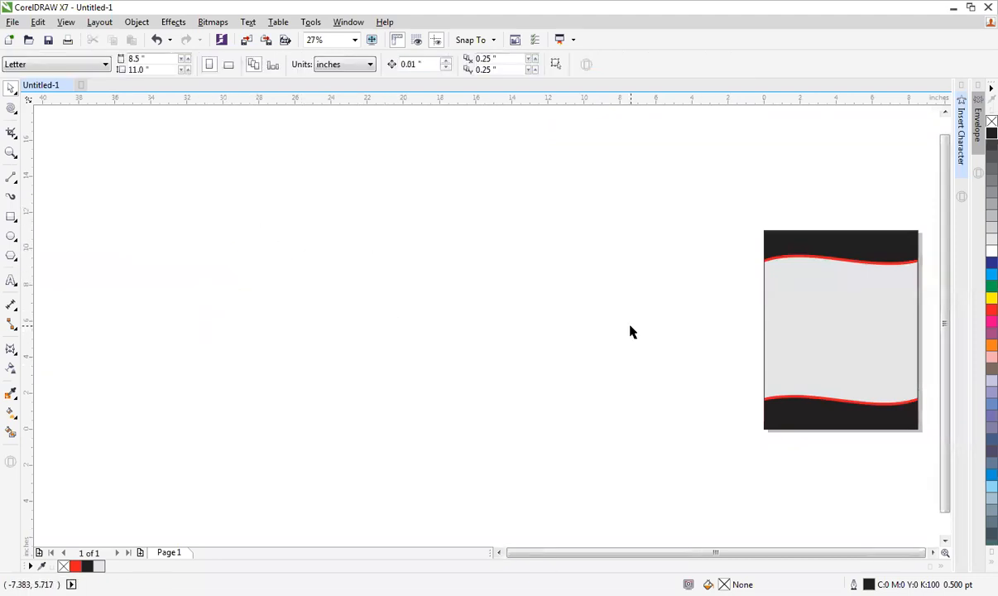
Draw a straight horizontal line about 23.8 inches long and place it beside the page at mid-height.
left_click(16, 183)
left_click(52, 190)
left_click_drag(170, 149, 600, 179)
key("space")
mouse_move(385, 150)
left_mouse_down()
mouse_move(450, 278)
mouse_move(530, 336)
left_mouse_up()
Twirl a spiral into the middle of the horizontal line.
left_click(11, 107)
left_click(529, 336)
key("space")
left_click(552, 289)
Twirl a second spiral into the line, about midway between the first spiral and the line's right end.
key("F2")
left_click_drag(447, 277, 650, 411)
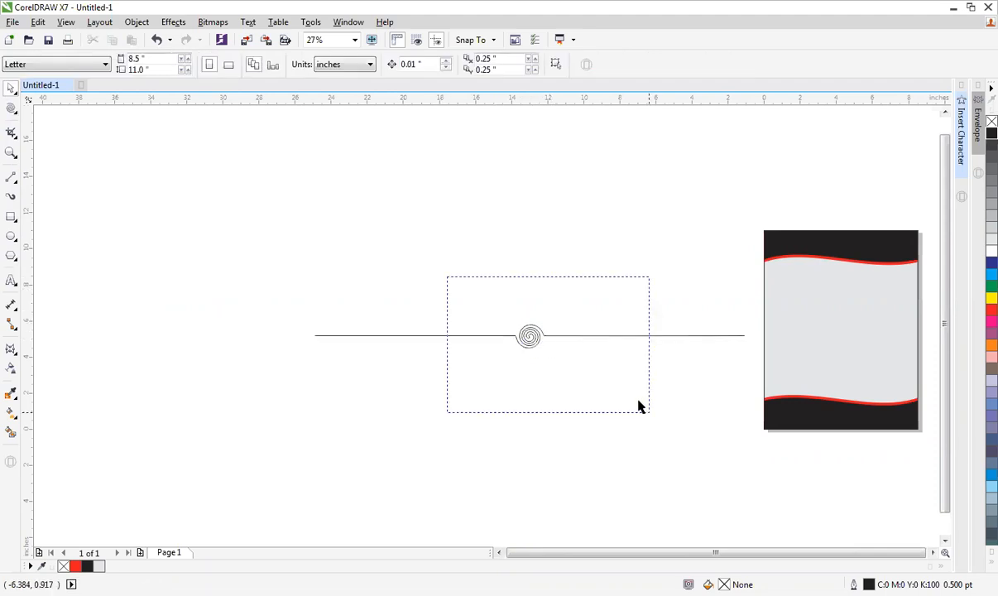
key("space")
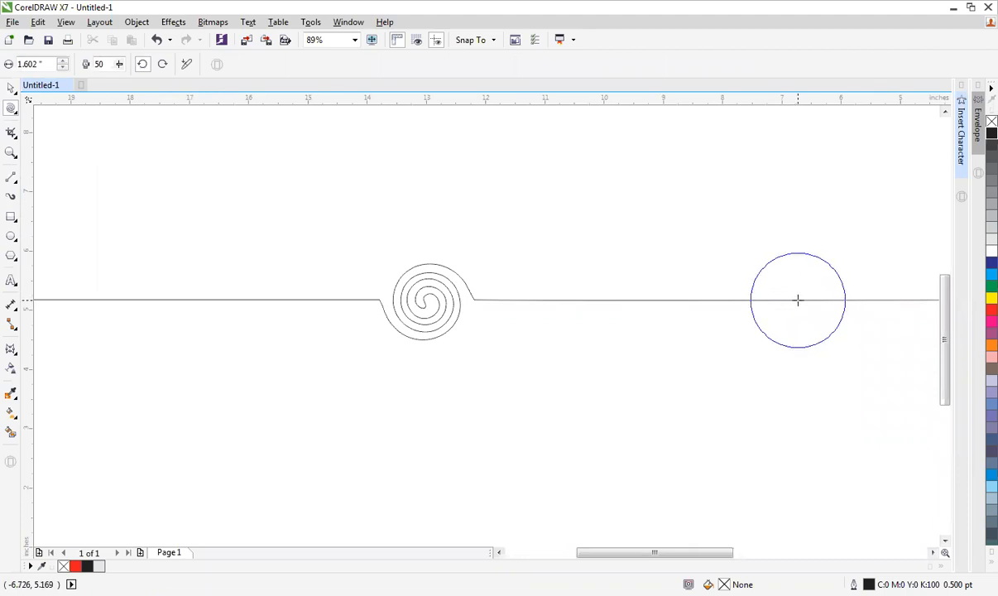
left_click_drag(797, 300, 798, 300)
key("space")
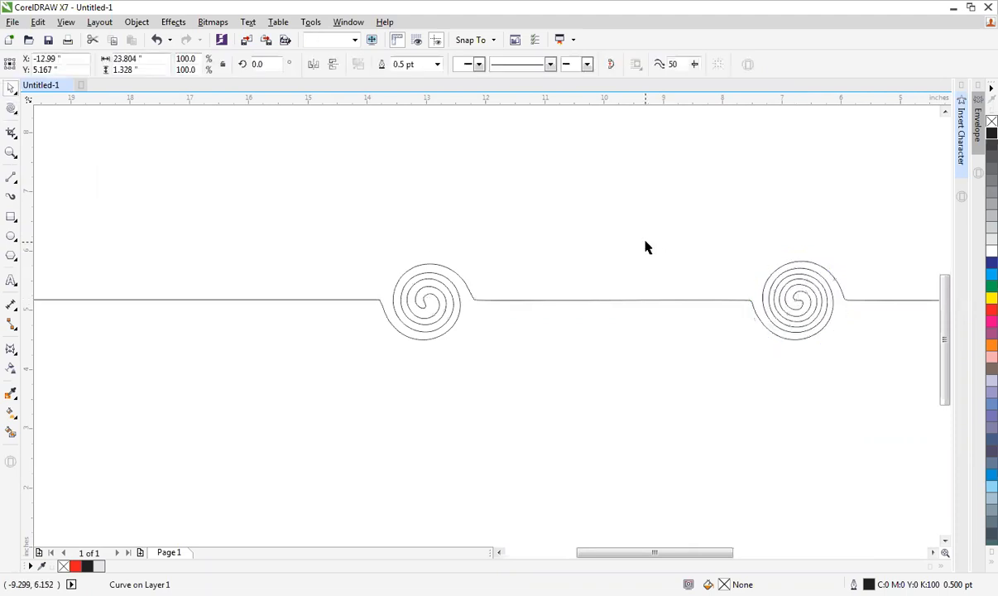
left_click(646, 241)
Delete the line with the two spirals.
scroll(643, 251, "down", 3)
key("F4")
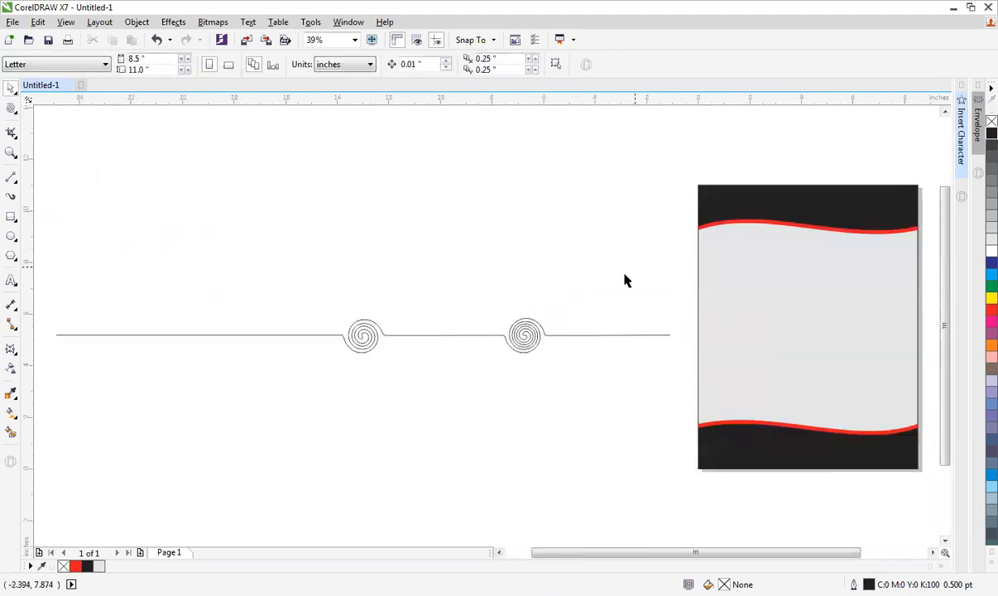
left_click(529, 344)
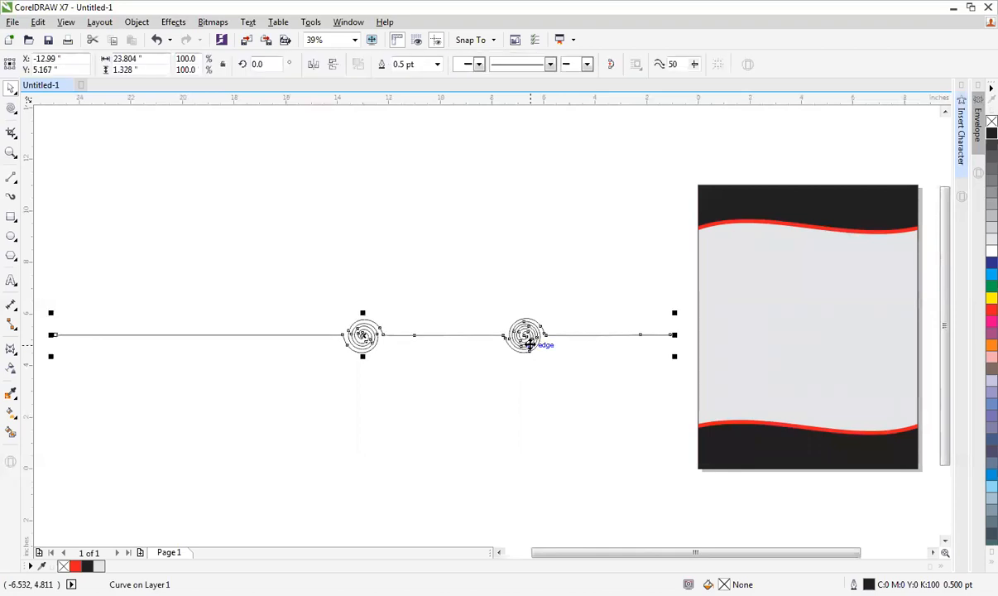
key("Delete")
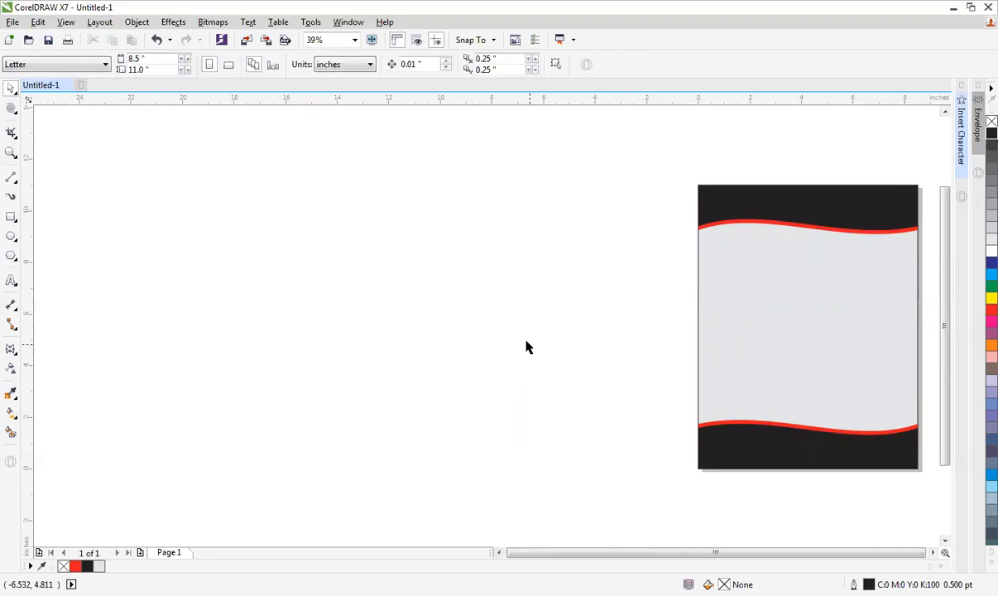
scroll(528, 345, "down", 2)
key("F4")
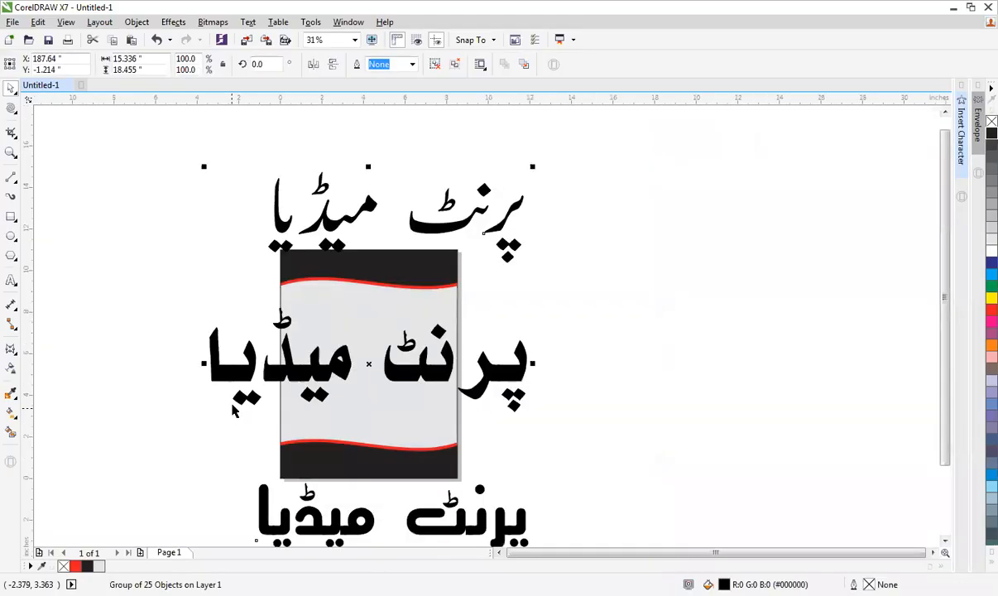
Move the group of three Urdu lettering lines off the page into the empty area to its right.
scroll(232, 405, "down", 1)
left_click_drag(338, 314, 615, 259)
key("F2")
left_click_drag(467, 192, 722, 450)
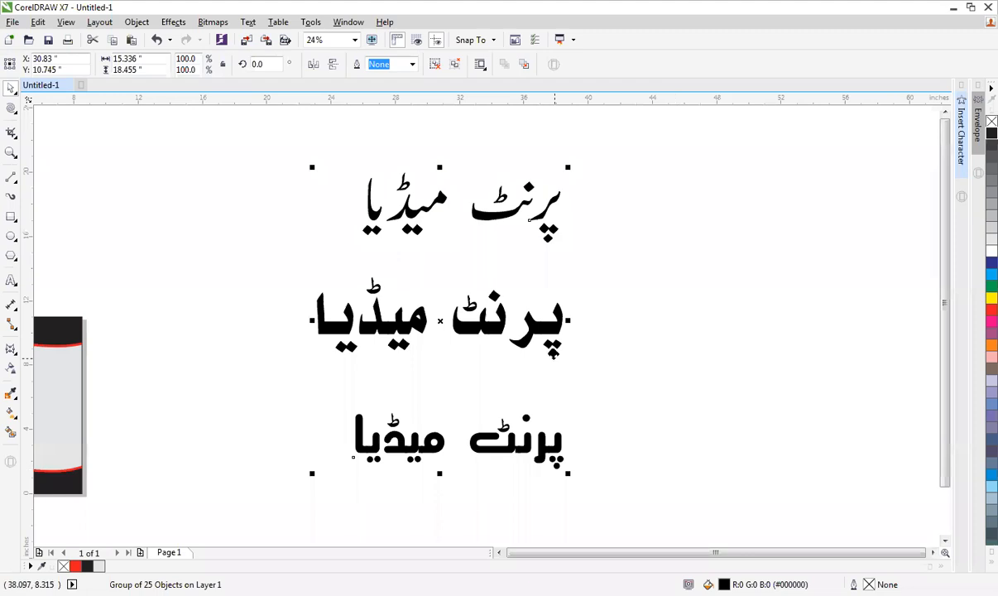
Ungroup the three lines of Urdu lettering and inspect the top line up close.
left_click(436, 66)
left_click(412, 154)
key("F2")
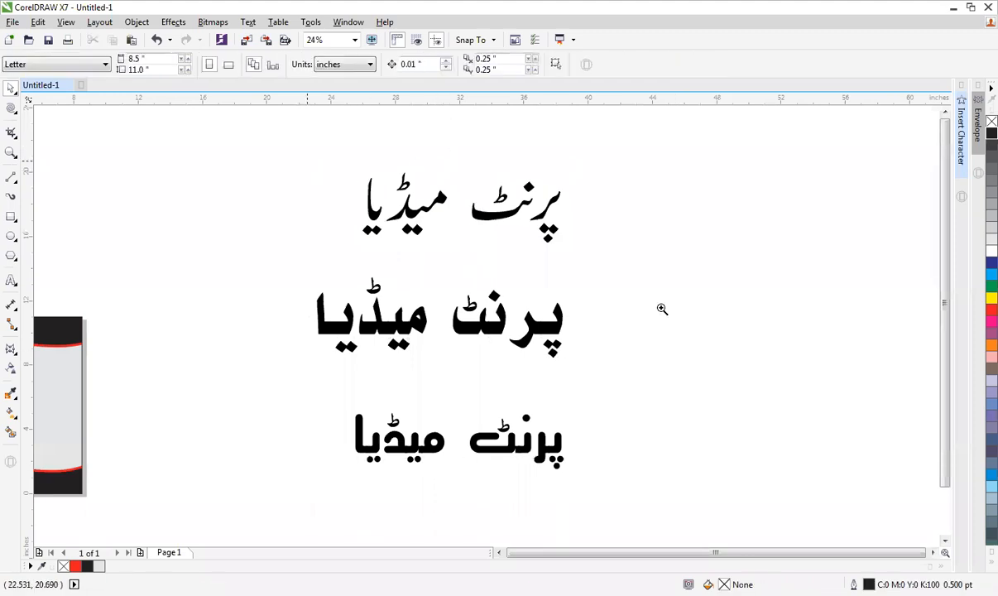
left_click_drag(662, 309, 315, 157)
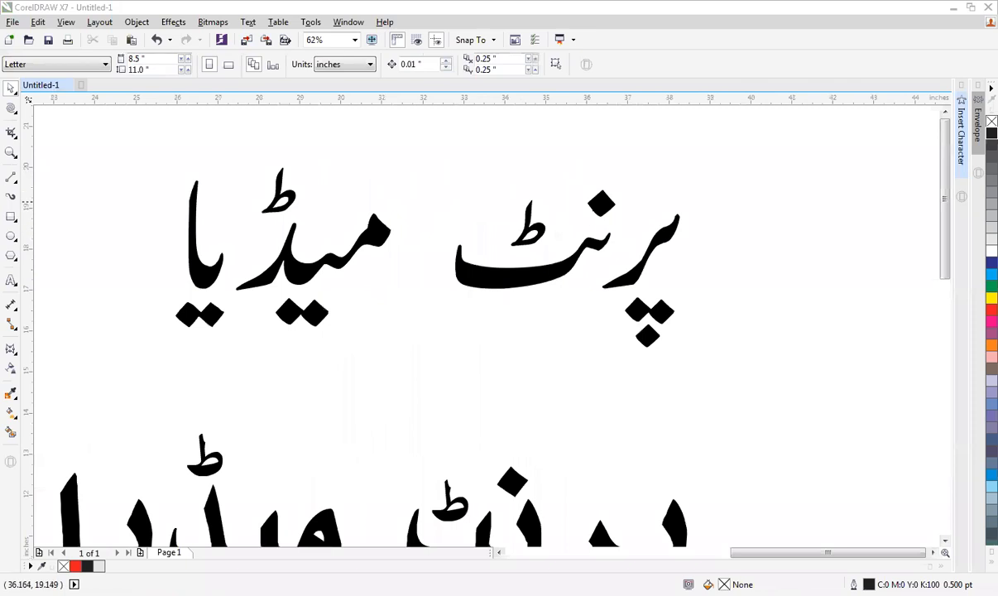
left_click(560, 206)
left_click(754, 139)
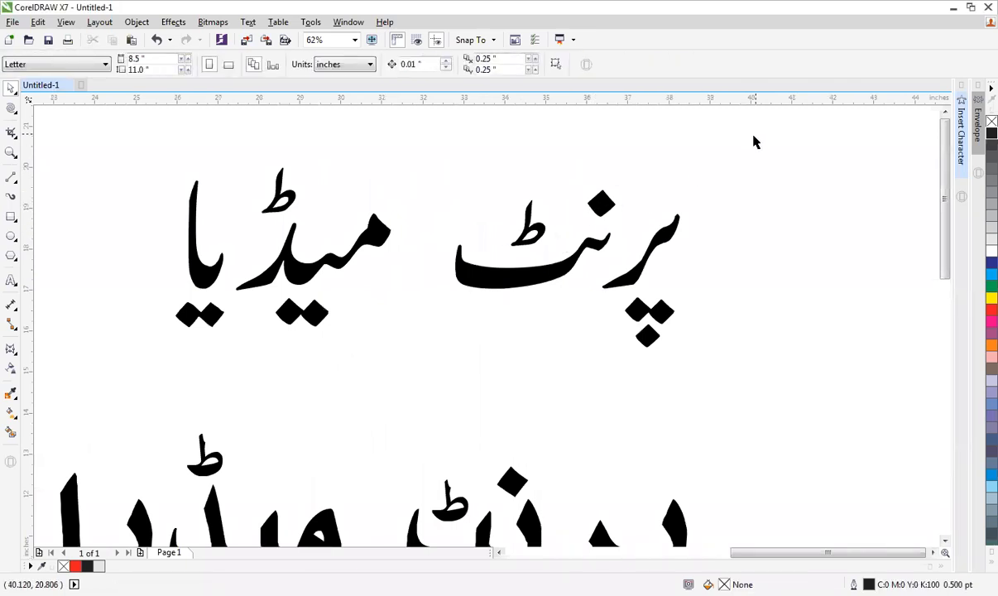
Undo the ungrouping of the Urdu lettering and ungroup it again.
key("ctrl+z")
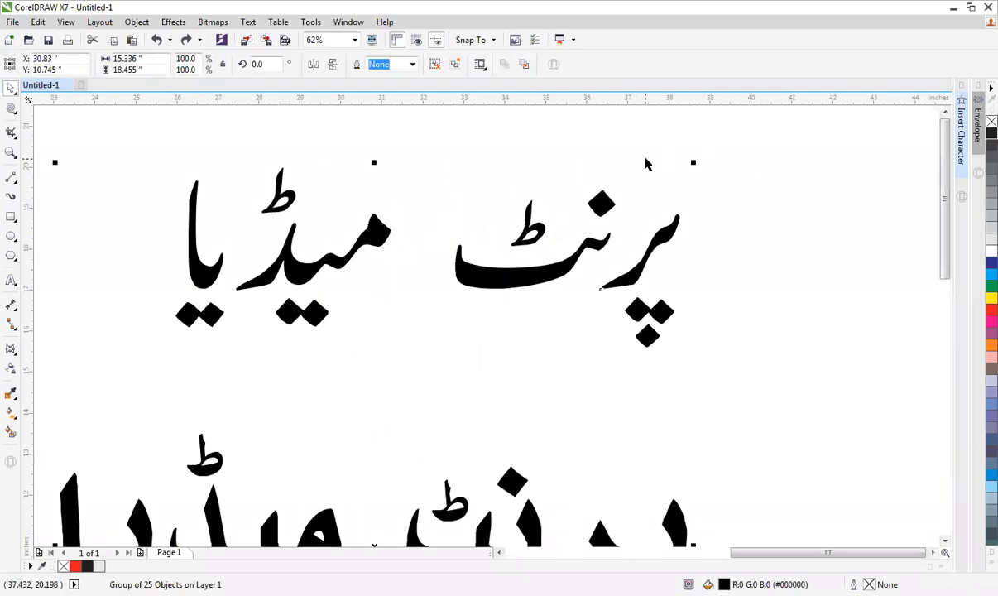
key("ctrl+q")
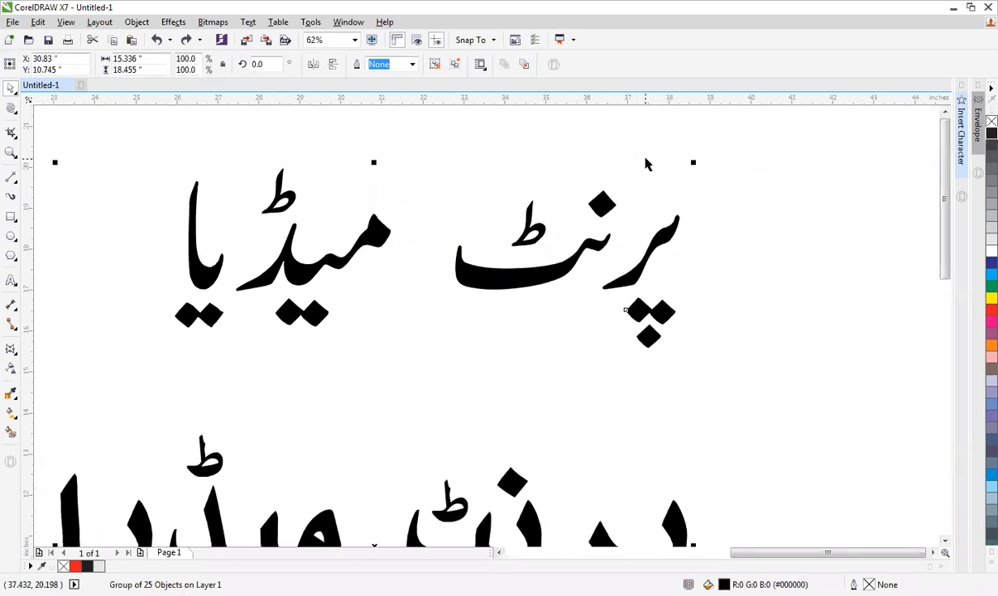
key("F5")
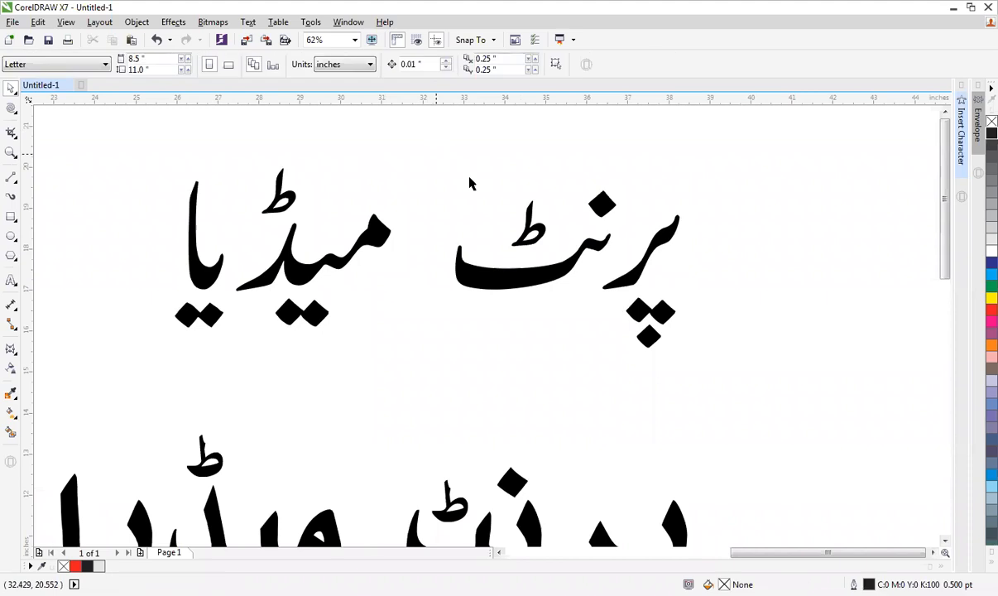
Select the joined middle letters and their upper marks in the top line's right-hand word and move them right to overlap its first letters.
key("F2")
left_click_drag(119, 154, 733, 389)
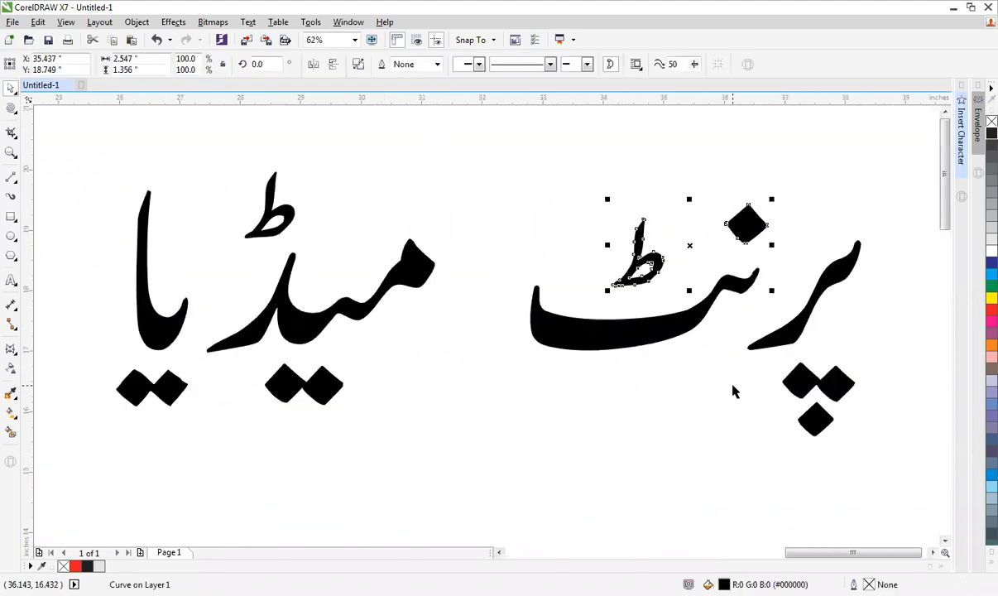
left_click(614, 368)
left_click(624, 334)
left_click_drag(474, 400, 780, 172)
left_click(499, 141)
left_click_drag(494, 148, 775, 403)
left_click_drag(669, 341, 689, 340)
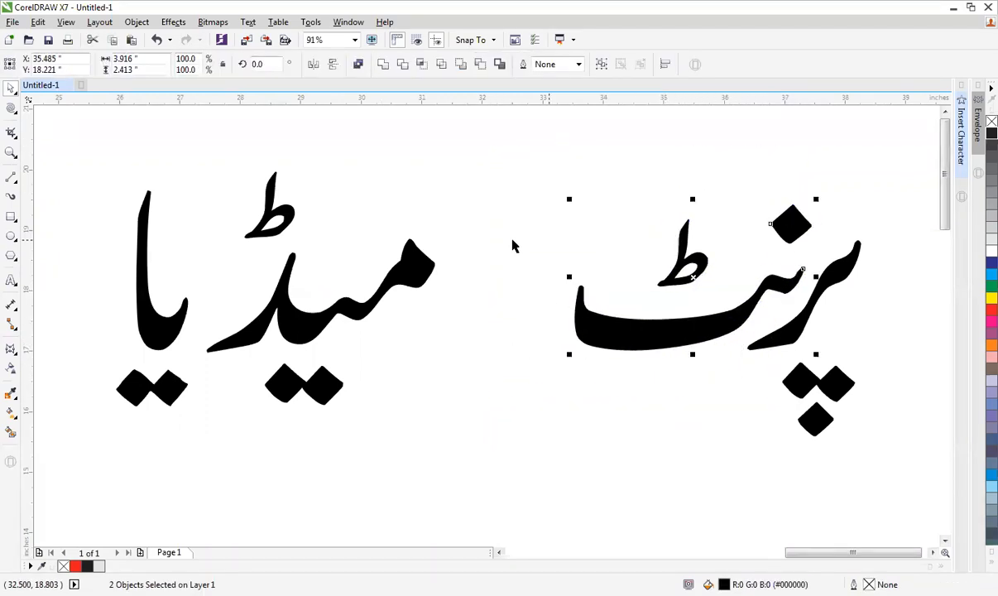
Move both letter clusters of the top line's left-hand word right so they sit tightly against each other and the right-hand word.
mouse_move(470, 114)
left_mouse_down()
mouse_move(331, 312)
mouse_move(203, 435)
left_mouse_up()
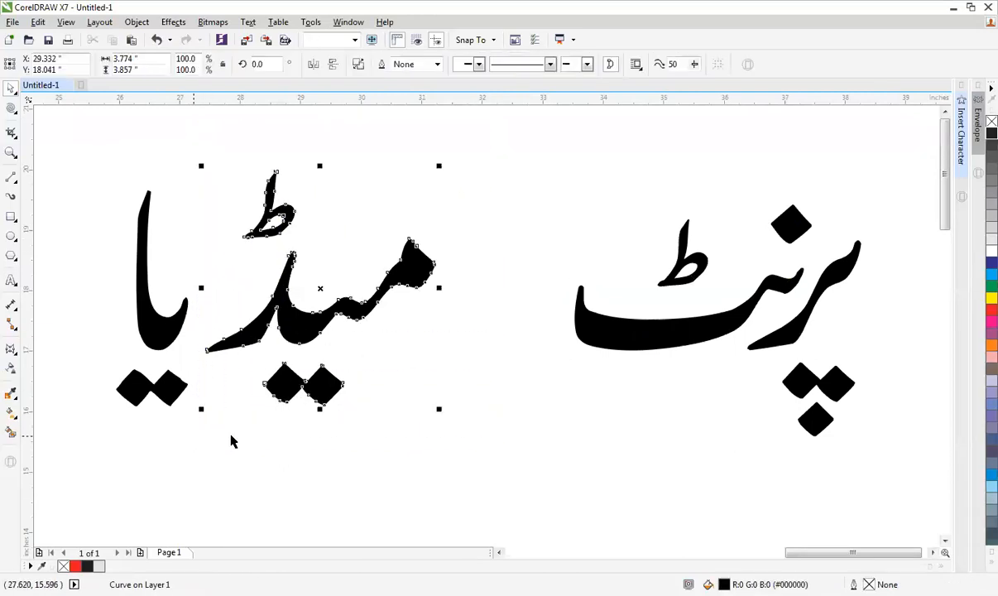
mouse_move(321, 332)
left_mouse_down()
mouse_move(588, 328)
mouse_move(459, 326)
mouse_move(494, 312)
left_mouse_up()
left_click_drag(327, 176, 54, 473)
left_click_drag(166, 336, 380, 337)
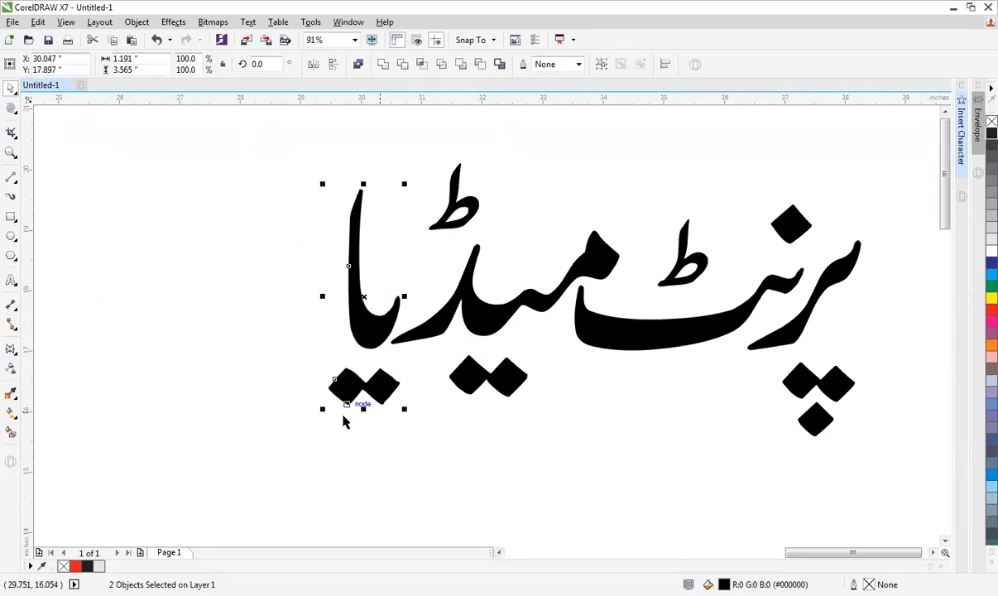
left_click(344, 443)
scroll(346, 441, "down", 3)
scroll(662, 463, "up", 2)
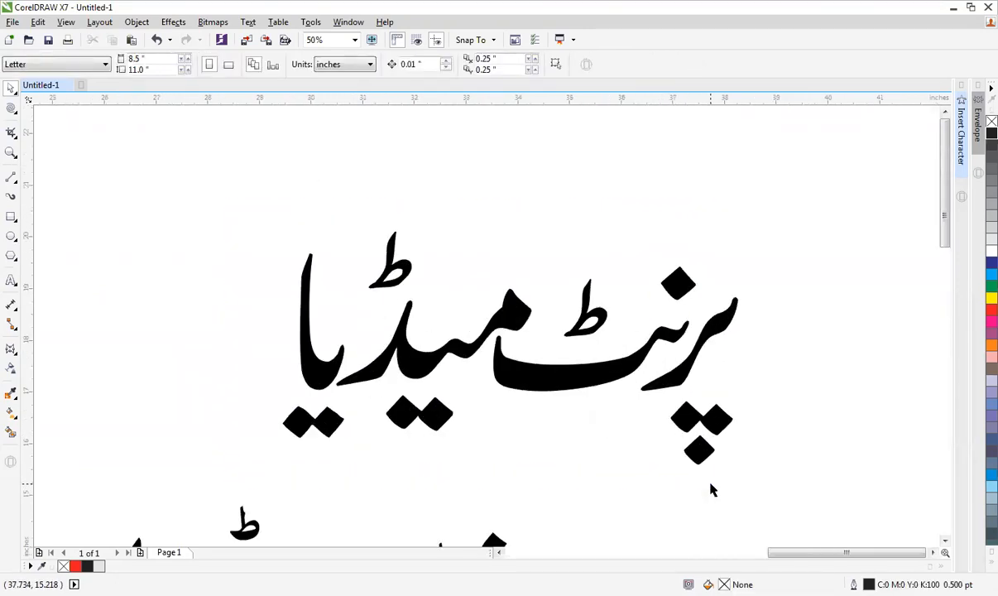
Select all pieces of the top Urdu line and weld them into one shape.
scroll(763, 382, "down", 3)
left_click_drag(782, 236, 415, 448)
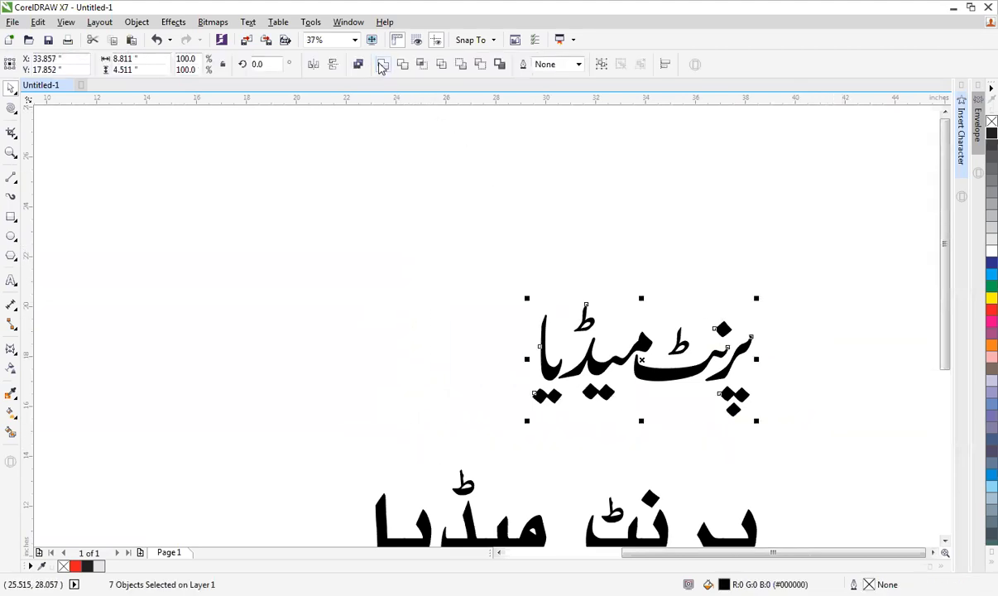
left_click(454, 340)
Select the first two letters of the middle line's right-hand word with their dots and move them left to overlap the following letters.
scroll(354, 378, "down", 1)
scroll(694, 513, "up", 4)
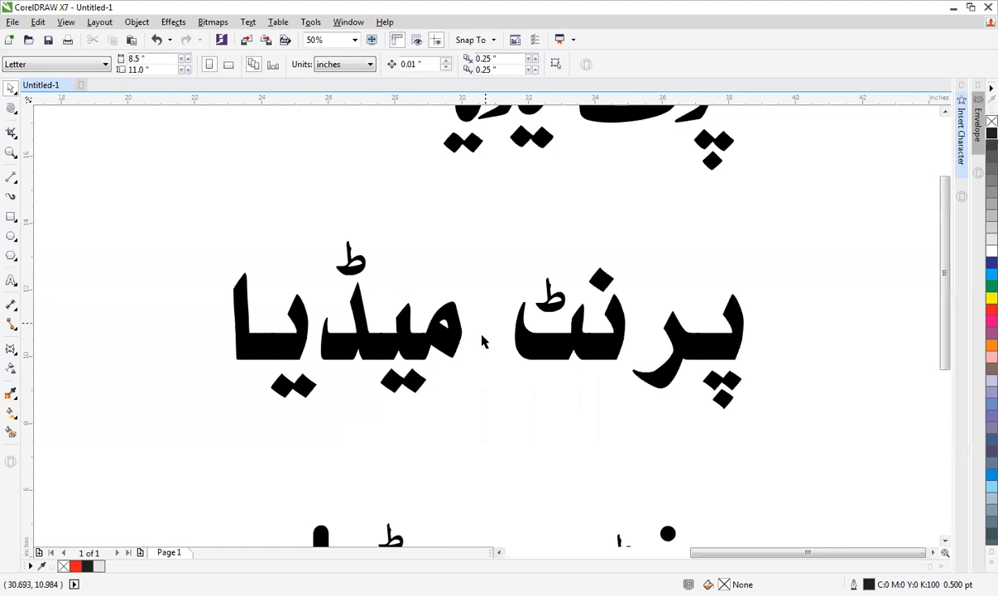
left_click_drag(818, 254, 628, 452)
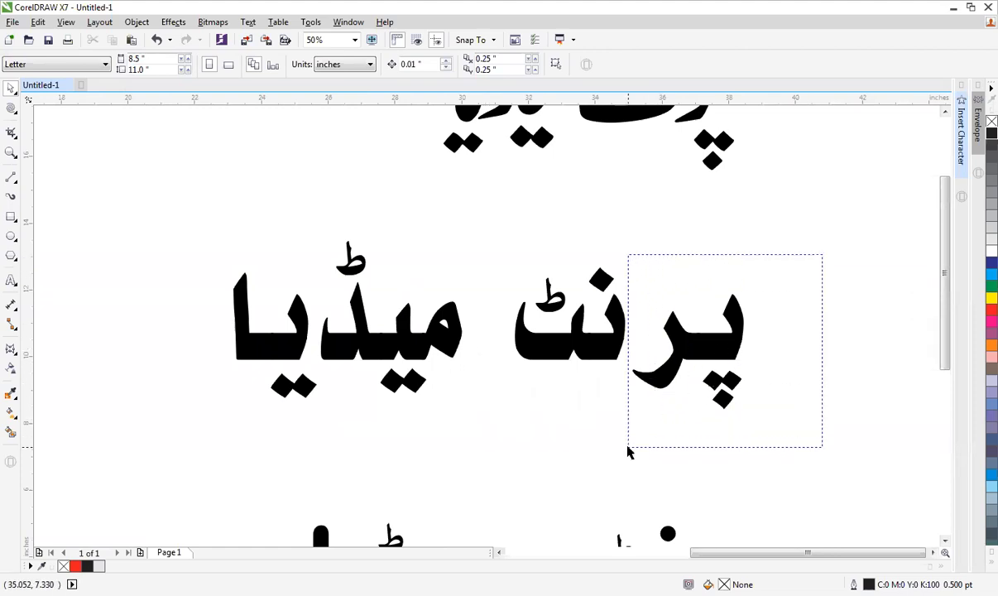
left_click(796, 272)
left_click_drag(796, 272, 629, 439)
left_click_drag(699, 351, 673, 354)
left_click(777, 296)
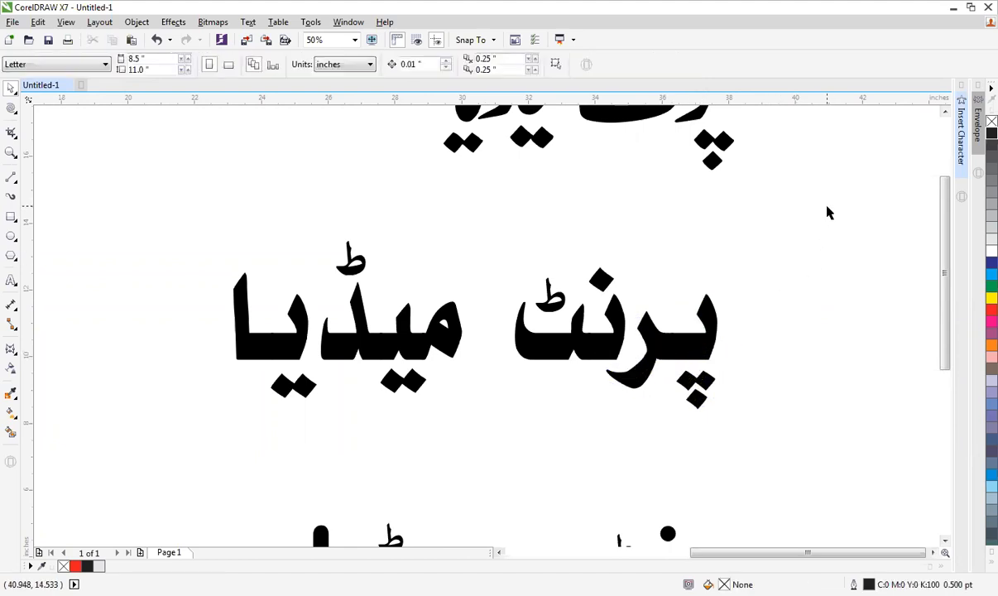
Select the middle line's whole right-hand word and move it left close to the left-hand word.
left_click_drag(829, 213, 501, 445)
left_click_drag(624, 346, 578, 346)
left_click(734, 269)
Select every piece of the middle line and weld them into one curve.
key("F2")
left_click_drag(143, 232, 770, 449)
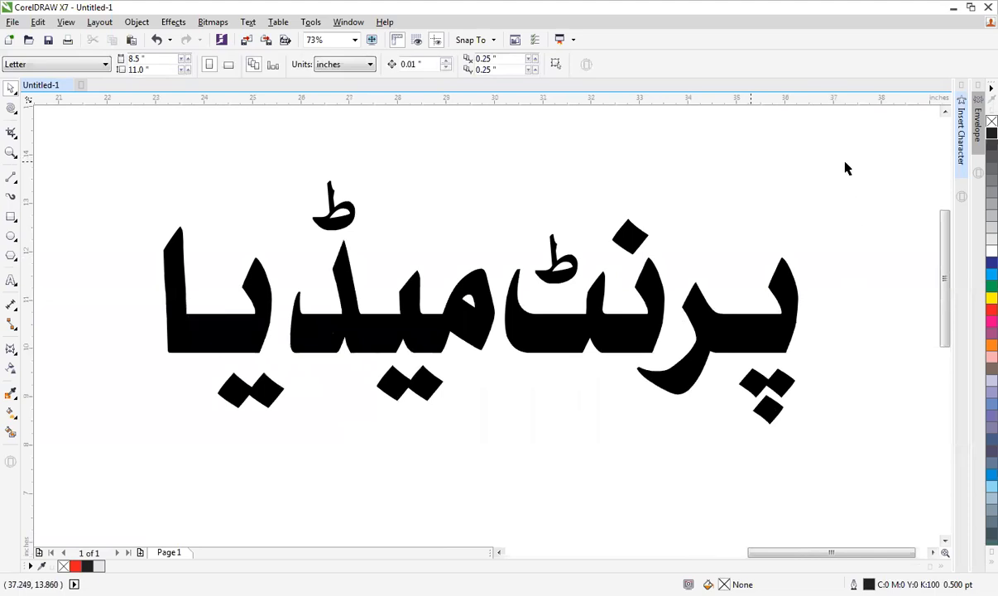
left_click_drag(849, 134, 112, 461)
left_click(382, 66)
key("Escape")
Open the welded middle line for node editing and inspect the outline of its rightmost letters.
double_click(755, 338)
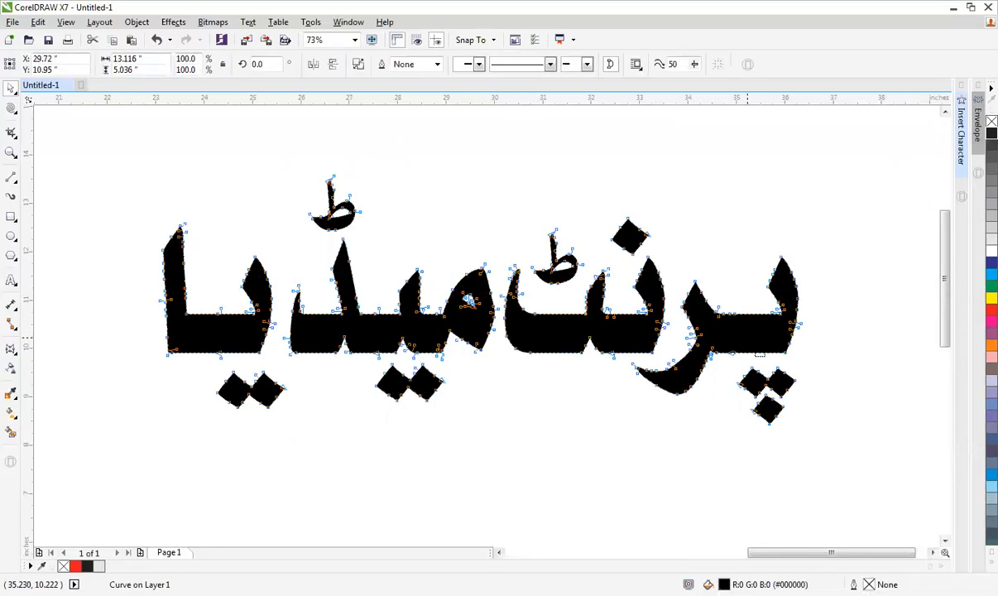
key("space")
left_click(699, 223)
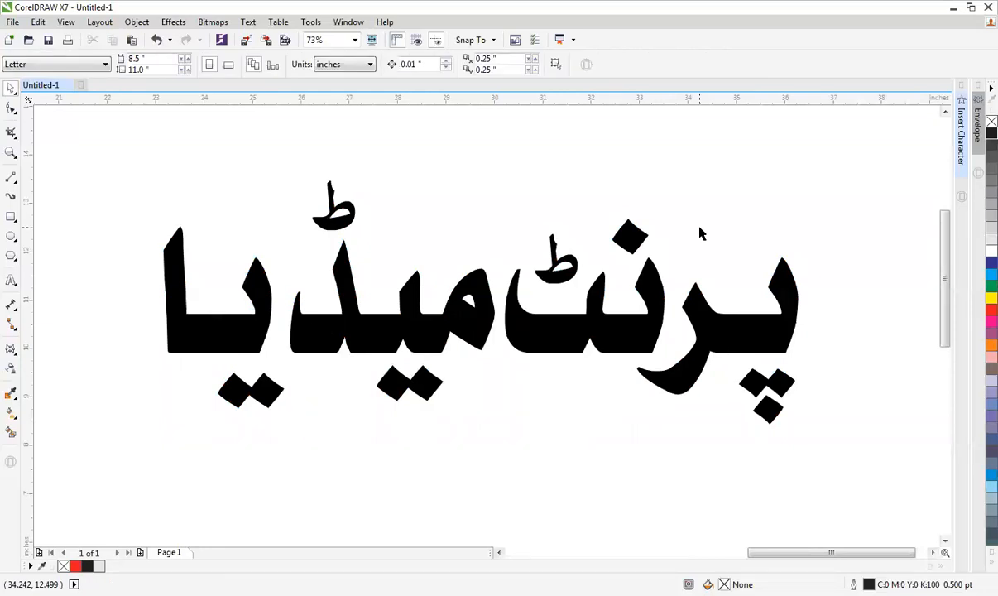
double_click(722, 355)
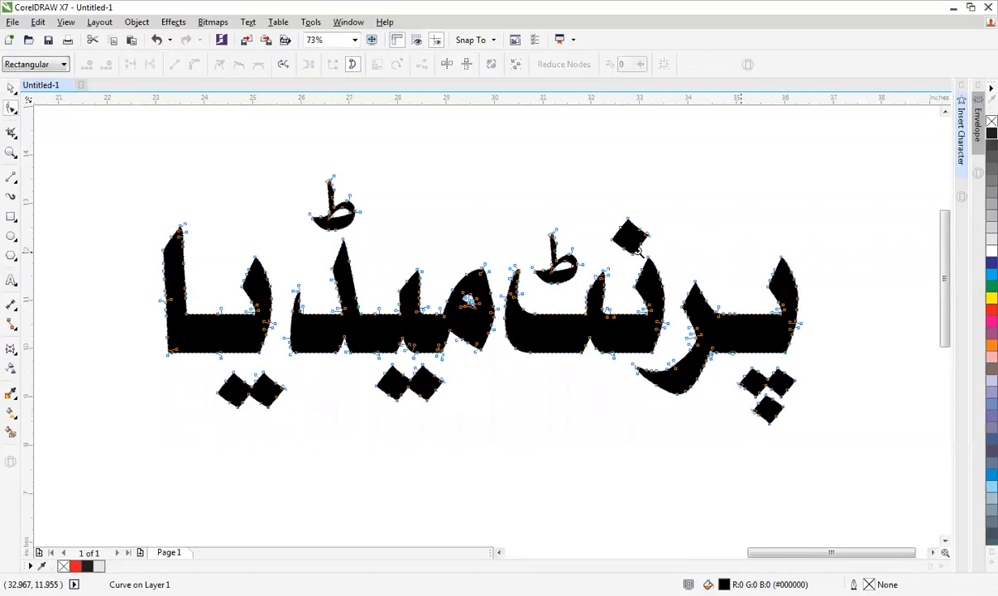
scroll(828, 405, "up", 3)
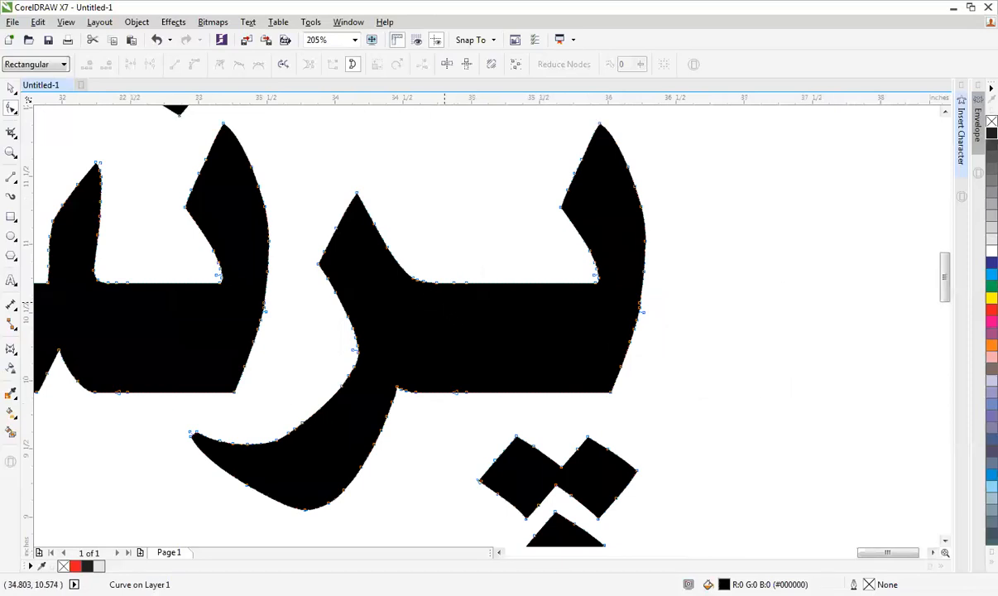
scroll(446, 286, "down", 2)
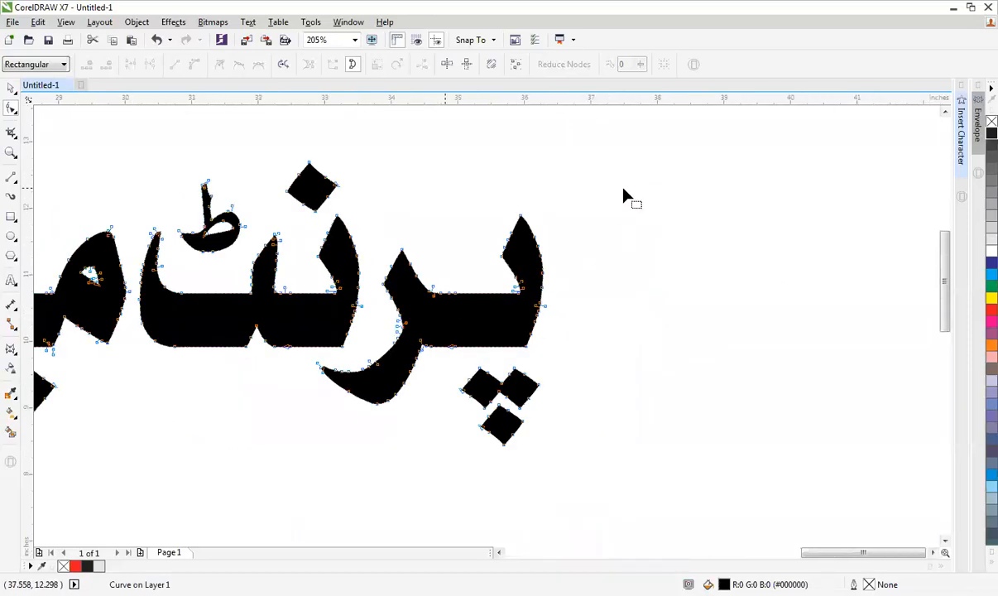
left_click_drag(454, 292, 740, 424)
key("ctrl+z")
left_click_drag(548, 318, 724, 301)
key("ctrl+z")
left_click_drag(357, 304, 558, 312)
key("ctrl+z")
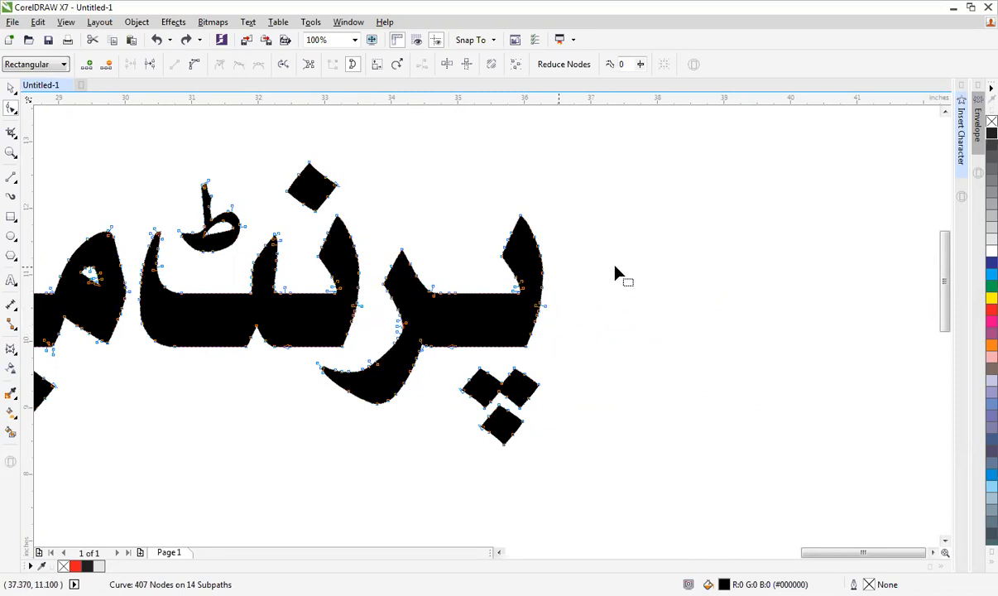
left_click(615, 273)
Examine the nodes along the welded middle line, from the full width down to its rightmost letters and dots.
key("F2")
scroll(613, 268, "down", 1)
mouse_move(635, 207)
left_mouse_down()
mouse_move(201, 394)
mouse_move(34, 364)
left_mouse_up()
key("F2")
left_click_drag(225, 179, 923, 440)
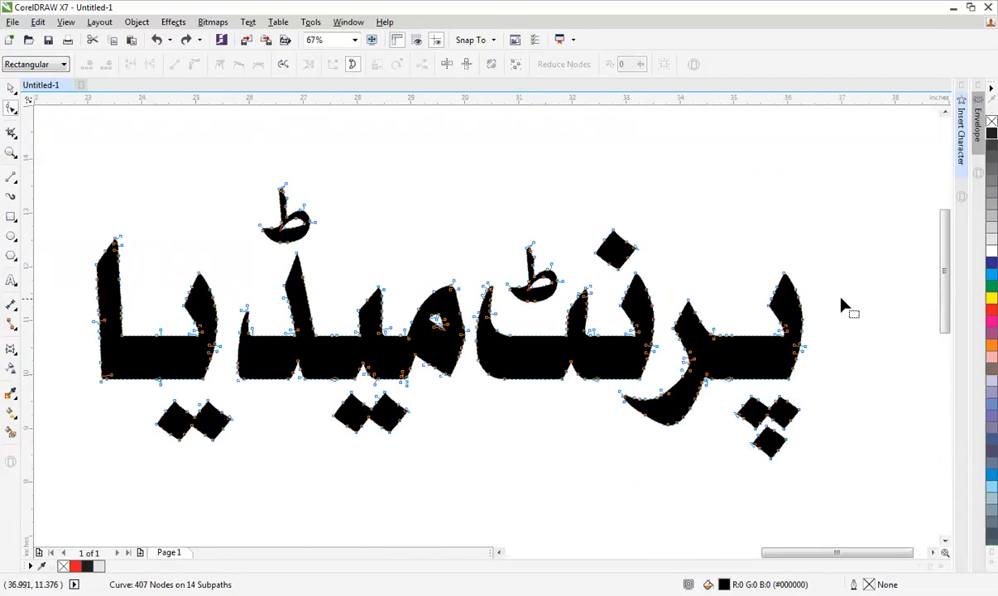
key("space")
key("space")
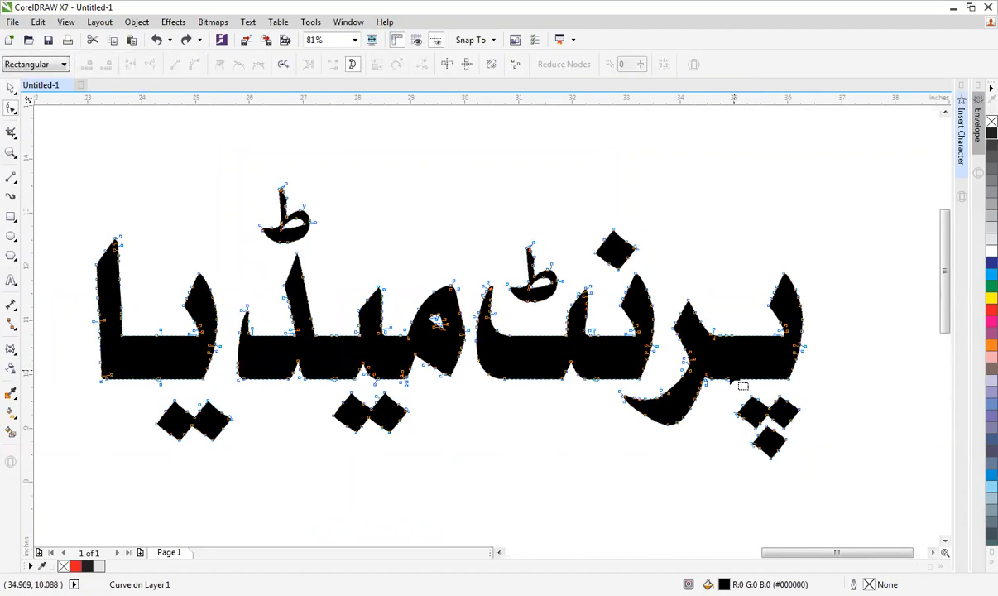
key("F2")
left_click_drag(820, 249, 686, 481)
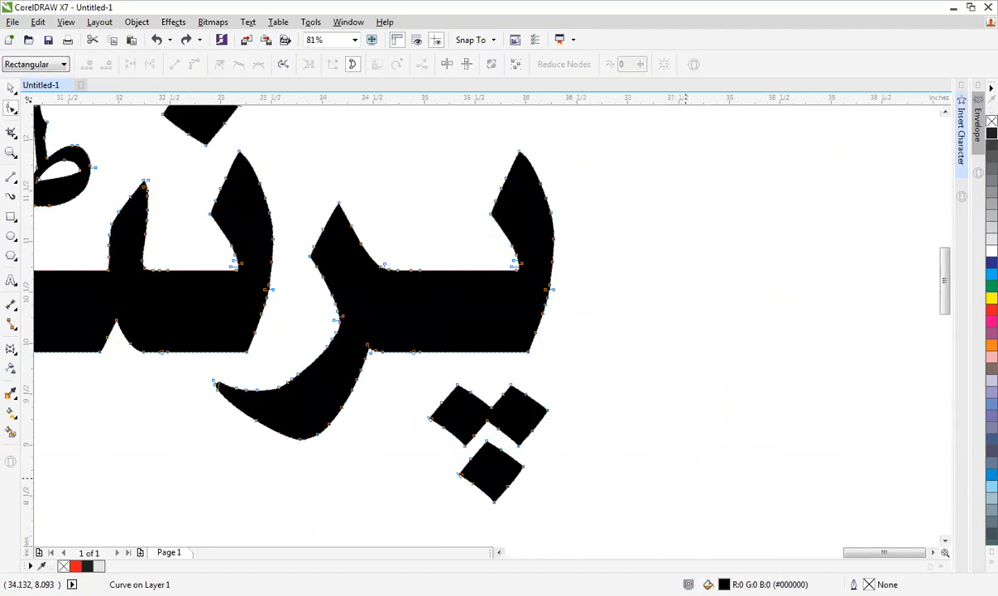
key("F2")
left_click_drag(243, 156, 657, 508)
Select the nodes at the outer end of the rightmost letter and its three dots, and inspect them up close.
scroll(629, 252, "down", 2)
left_click_drag(654, 160, 504, 420)
key("F2")
left_click_drag(369, 145, 712, 435)
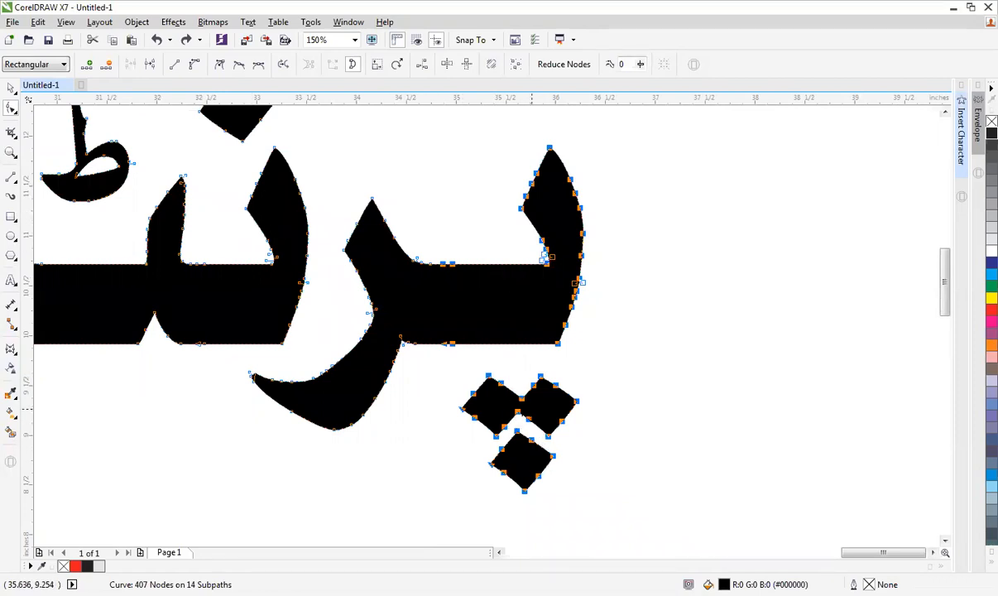
left_click_drag(457, 357, 654, 450)
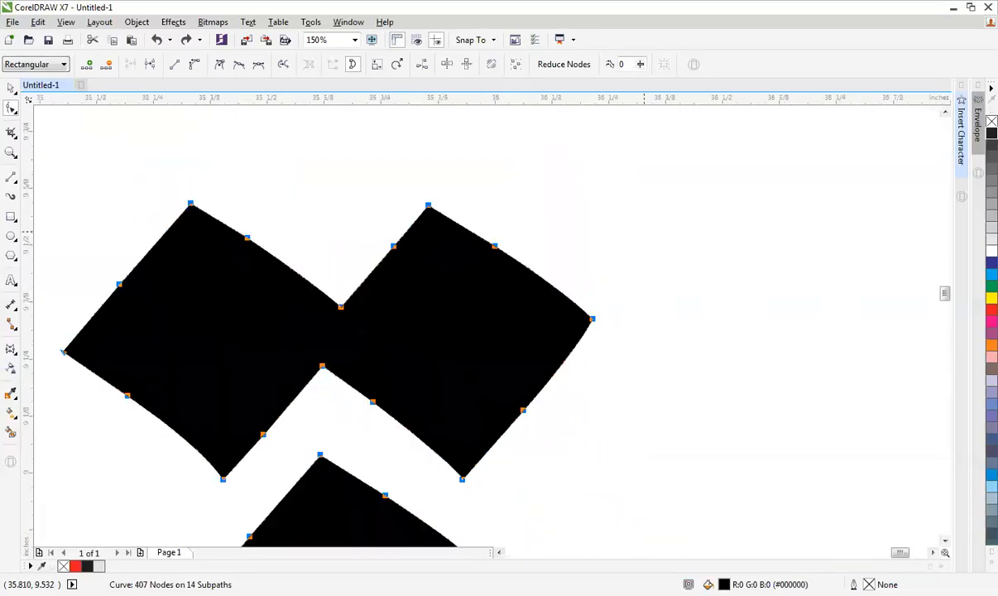
scroll(347, 320, "down", 1)
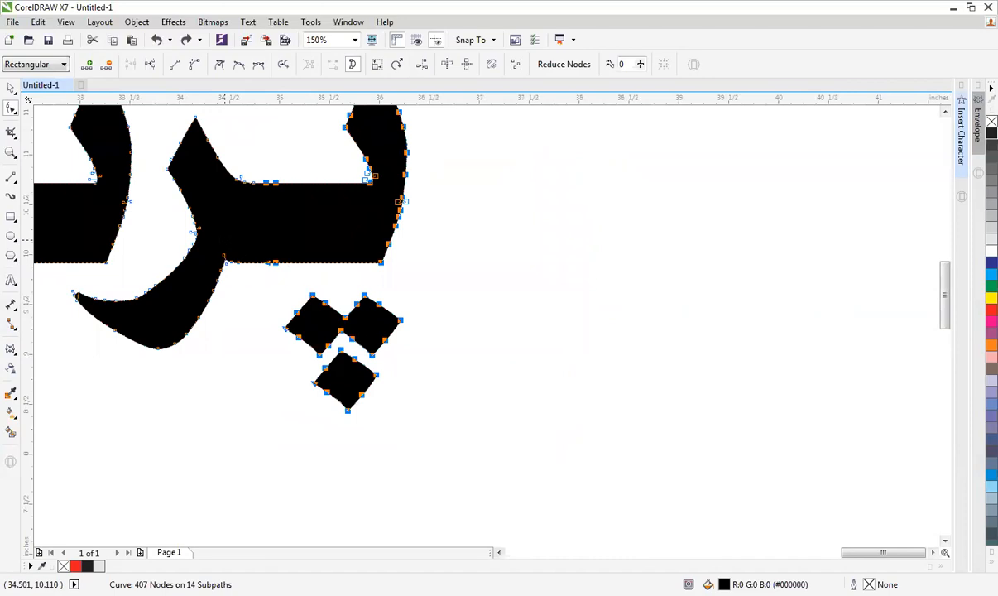
scroll(134, 317, "up", 2)
scroll(281, 342, "down", 2)
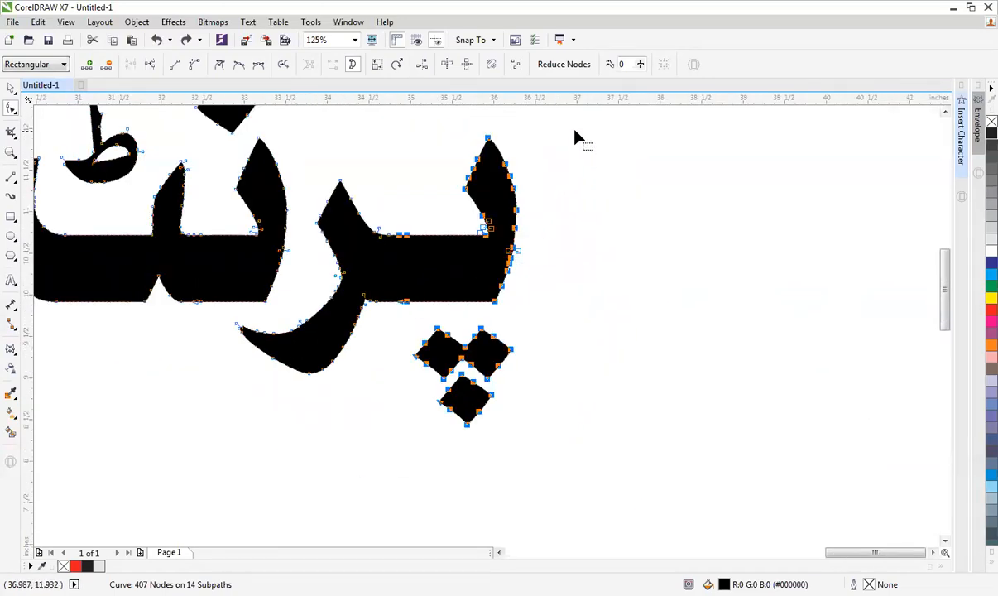
Select the rightmost letter's end nodes and its three dots and move them about 1.6 inches right to lengthen the letter's base stroke.
left_click_drag(576, 124, 399, 440)
left_click_drag(418, 264, 541, 235)
left_click(703, 239)
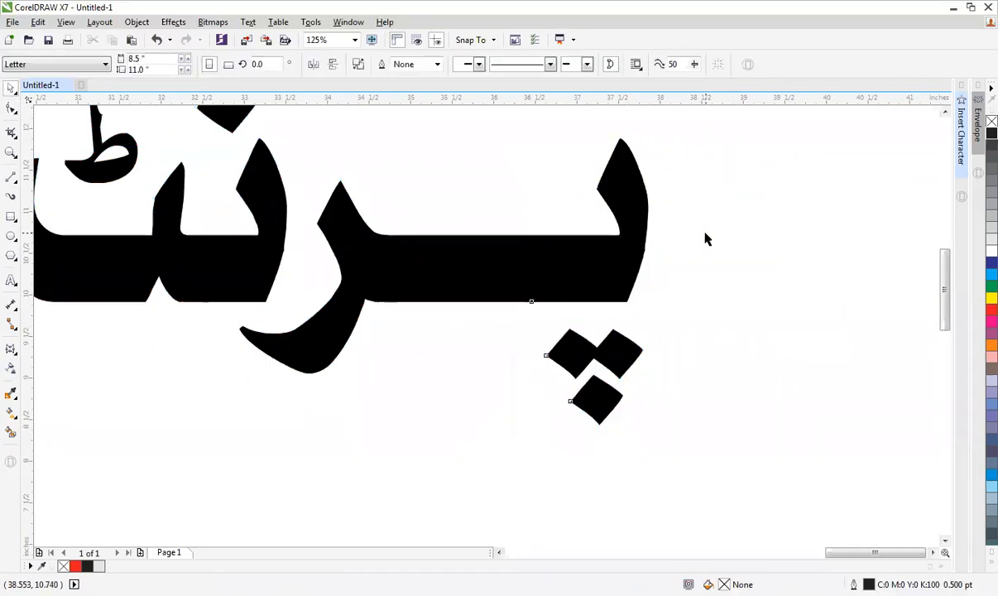
Select the nodes of the middle line's leftmost upright and move them about 1.2 inches left to lengthen the final letter's base stroke.
scroll(705, 235, "down", 2)
key("F2")
left_click_drag(263, 161, 657, 403)
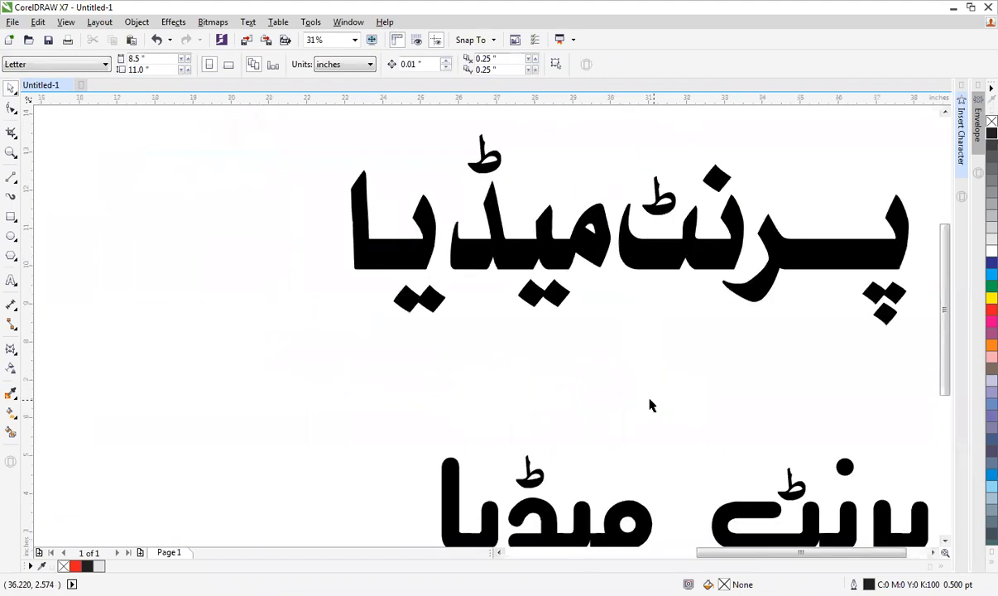
double_click(377, 259)
left_click_drag(280, 150, 322, 241)
key("space")
left_click(349, 308)
Open the left-hand word of the middle line for node editing and try pulling the segment beside its first letter downward.
scroll(349, 304, "down", 2)
key("F2")
left_click_drag(241, 183, 584, 364)
key("F2")
left_click_drag(167, 145, 710, 462)
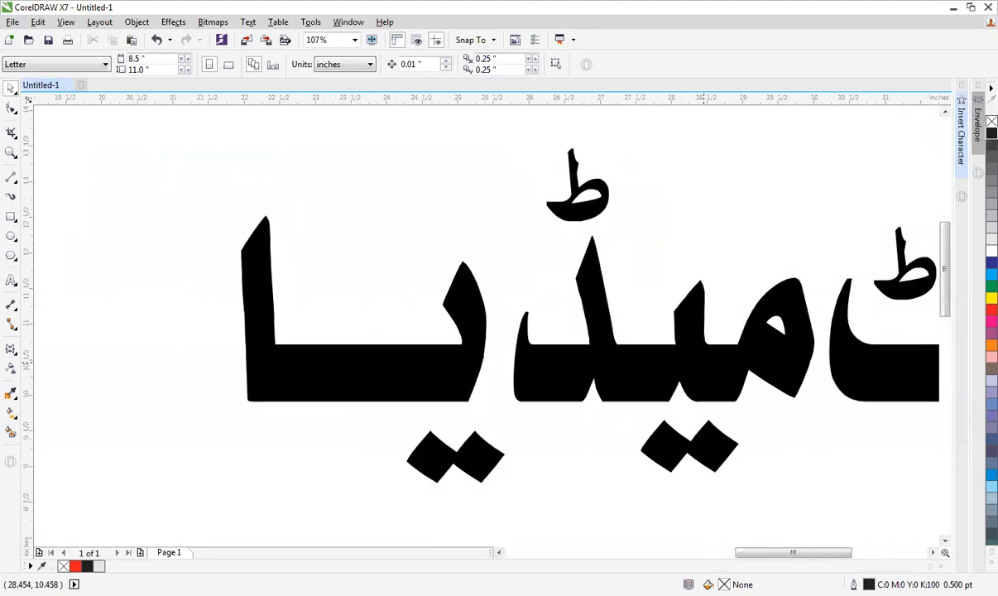
left_click(712, 370)
key("F10")
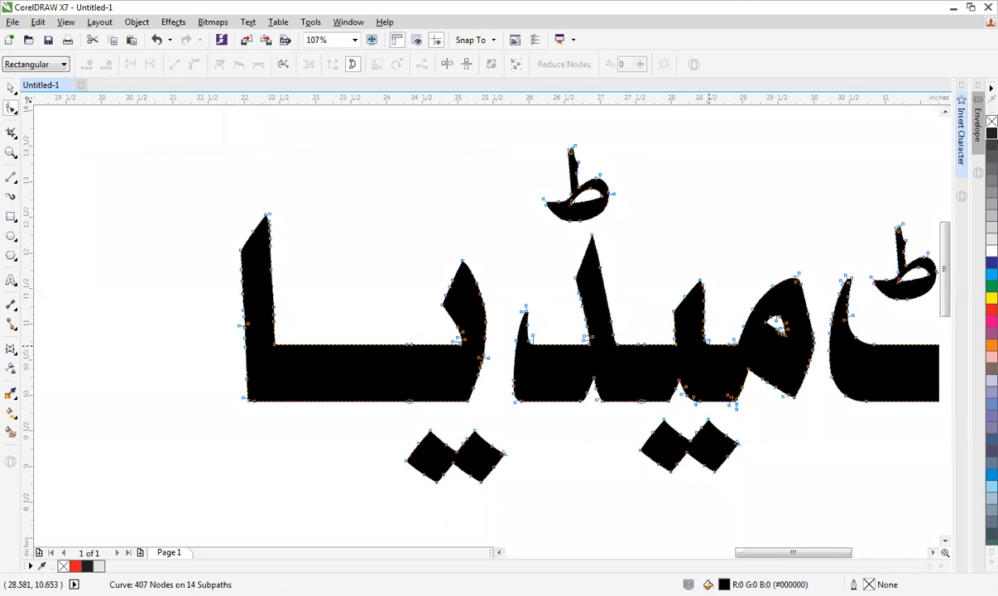
mouse_move(718, 345)
left_mouse_down()
mouse_move(598, 343)
mouse_move(592, 414)
mouse_move(605, 419)
left_mouse_up()
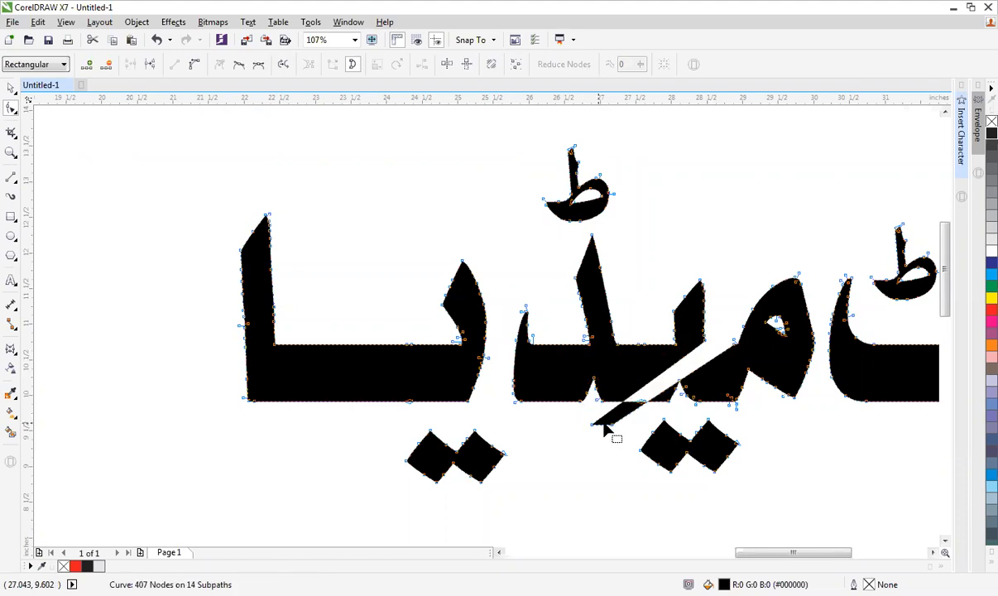
key("ctrl+z")
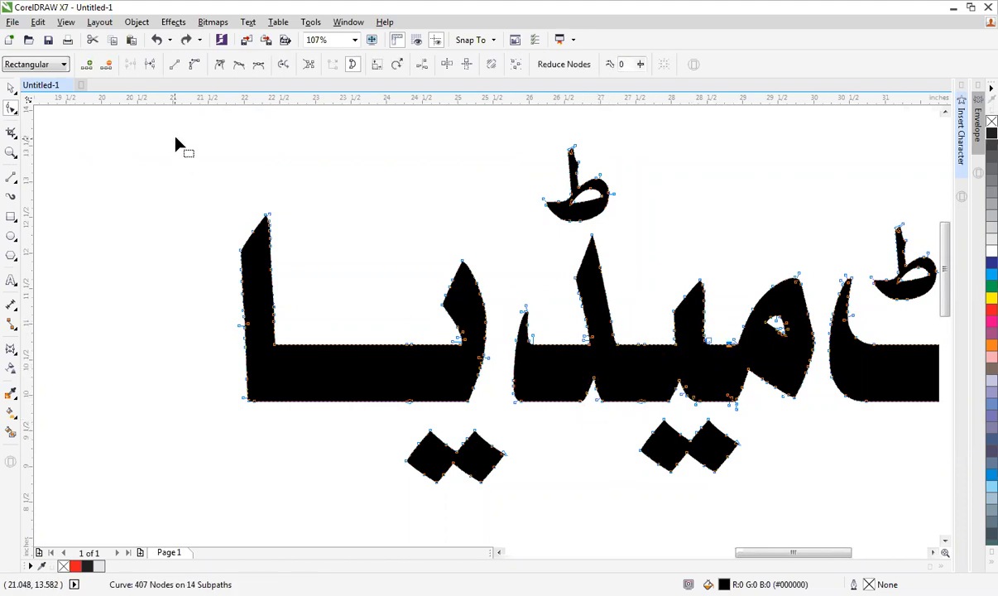
Enclose the nodes to the left of the left-hand word's first letter and examine where that letter joins the base stroke.
left_click_drag(186, 133, 744, 503)
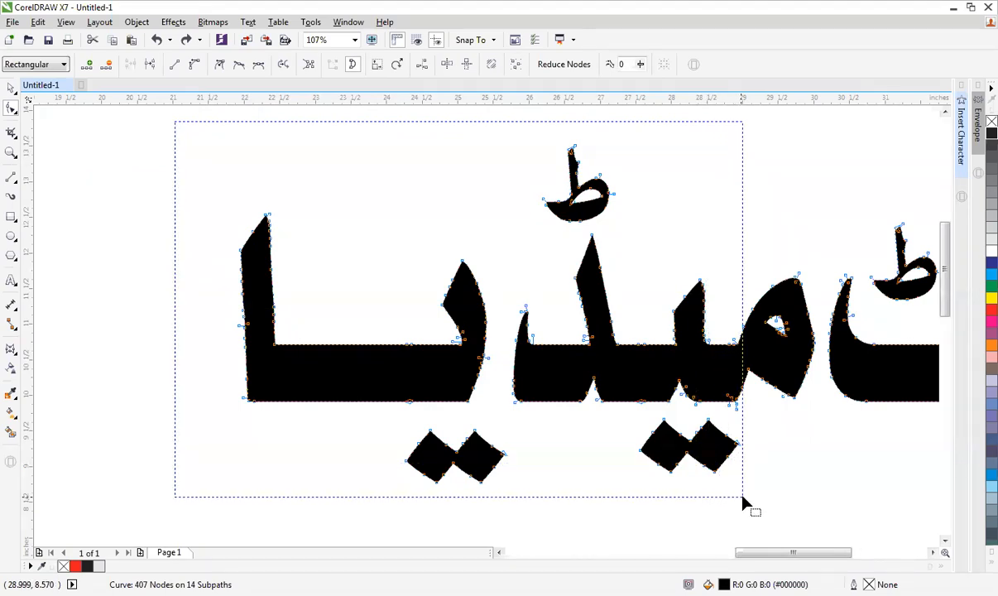
left_click_drag(742, 496, 740, 502)
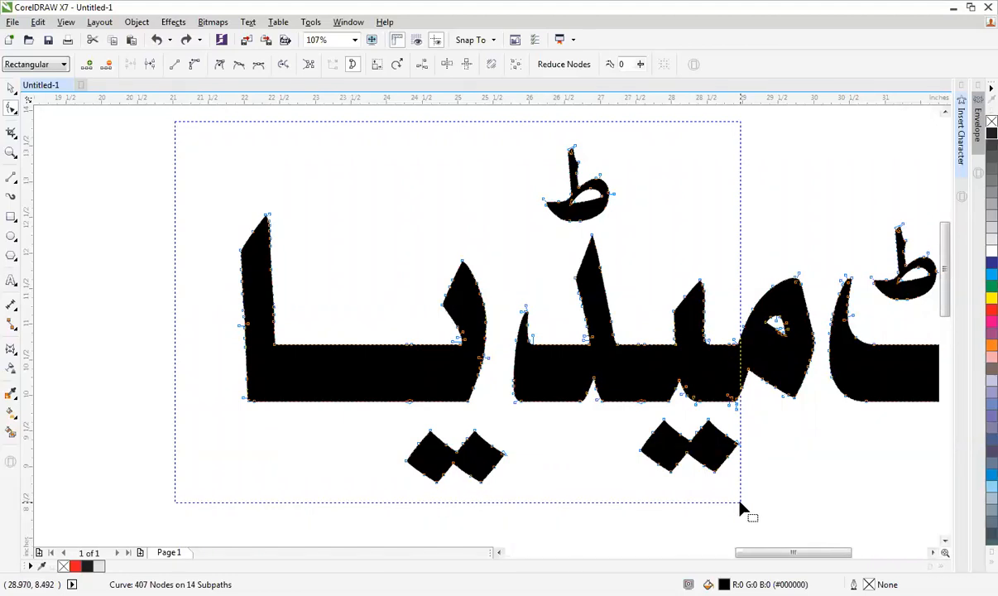
left_click_drag(740, 501, 740, 502)
key("F2")
left_click_drag(691, 304, 791, 430)
Try to lengthen the joining stroke of the left-hand word's first letter by shifting the nodes on its right side further right.
scroll(421, 302, "down", 2)
key("space")
scroll(420, 302, "down", 1)
key("F2")
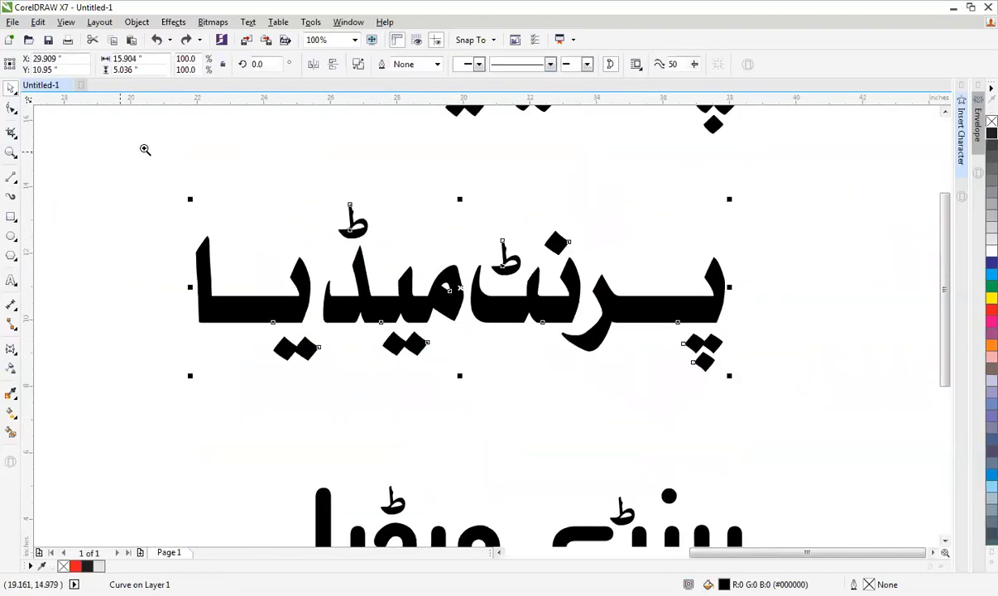
left_click_drag(138, 144, 857, 453)
left_click(841, 455)
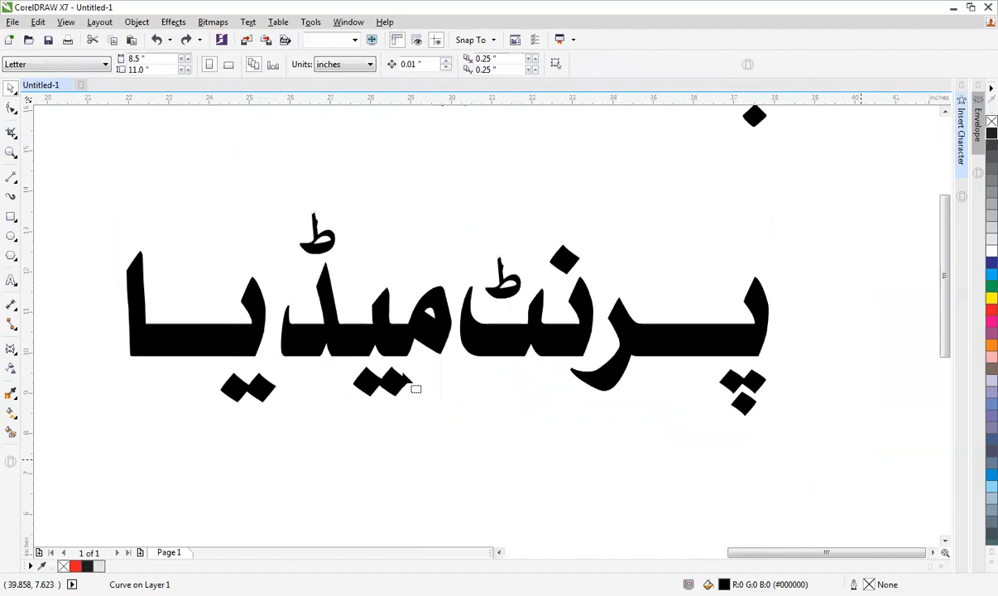
key("F10")
left_click_drag(401, 369, 498, 368)
key("space")
left_click(546, 409)
Inspect the stretched middle line up close and undo the last node shift.
scroll(552, 409, "down", 2)
key("z")
left_click_drag(396, 329, 717, 451)
left_click_drag(196, 234, 795, 447)
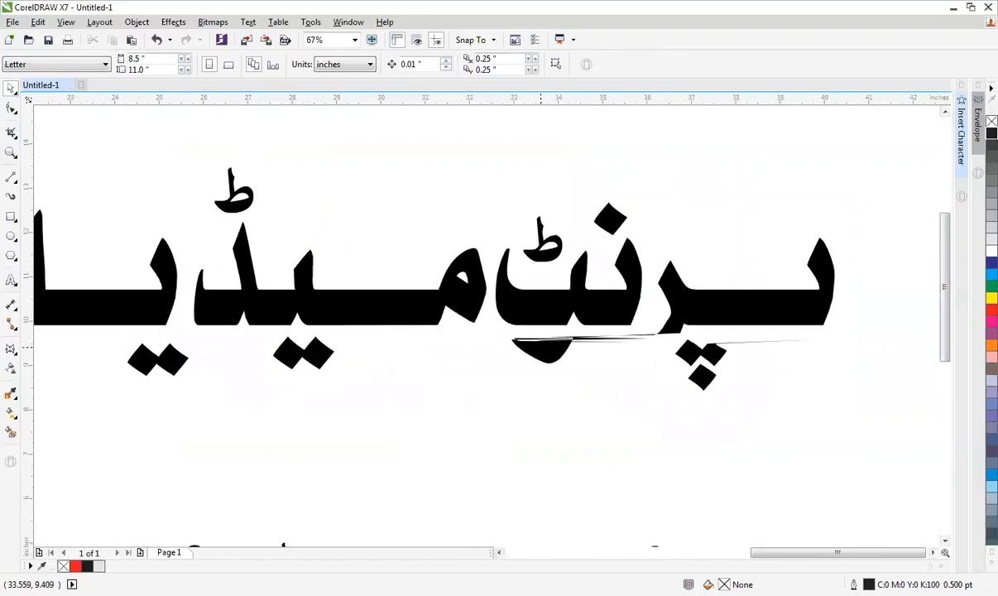
key("ctrl+z")
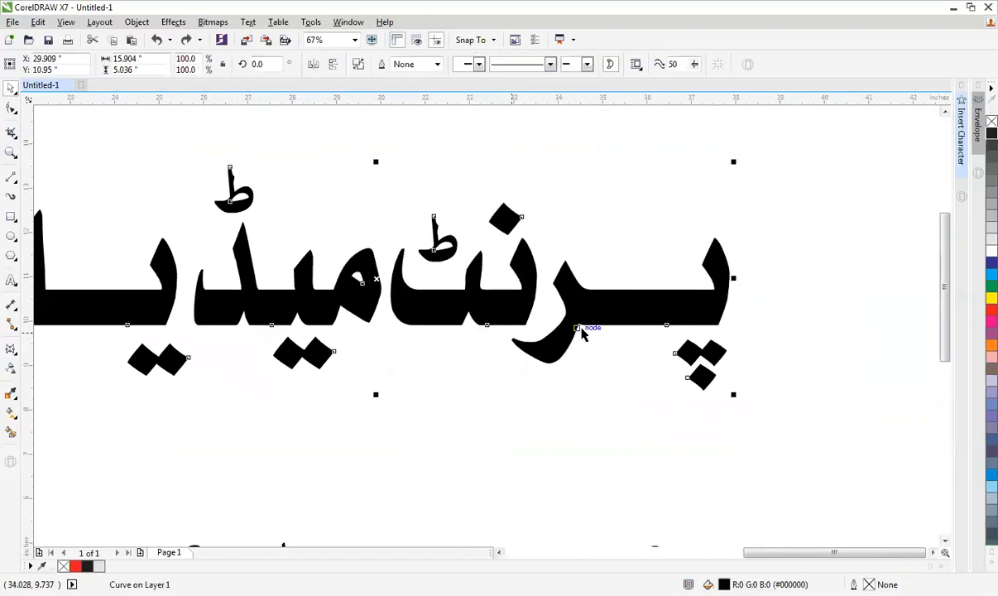
Try selecting the right-hand word's nodes and shifting them right, then undo the shift.
key("F10")
left_click_drag(828, 154, 364, 319)
key("space")
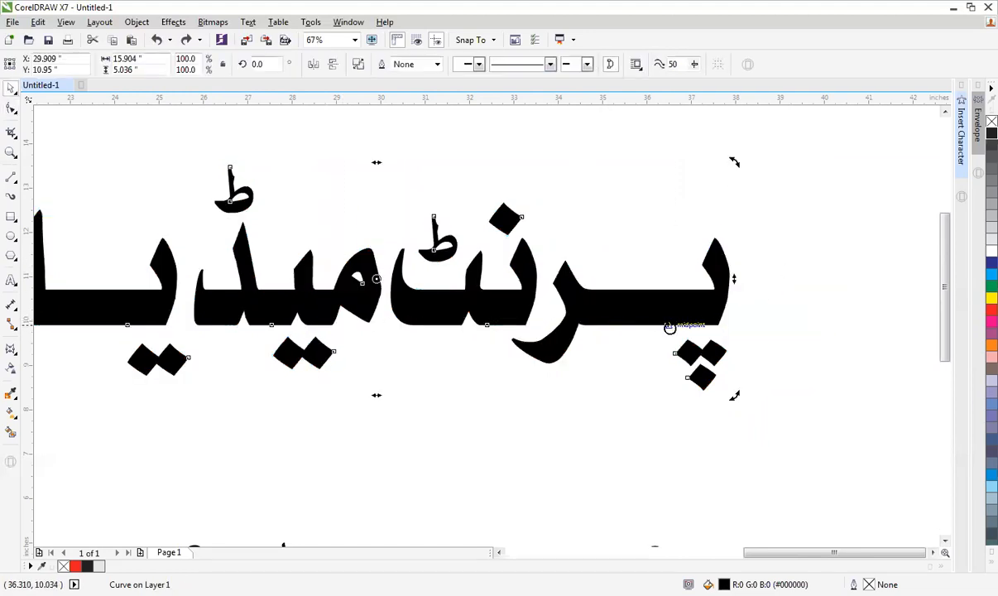
key("space")
left_click_drag(728, 236, 386, 375)
left_click_drag(392, 281, 496, 269)
key("ctrl+z")
Select the right-hand word's nodes again and move them about 2 inches right, away from the left-hand word.
left_click(812, 158)
left_click_drag(812, 163, 387, 365)
left_click_drag(365, 263, 463, 267)
key("space")
left_click(445, 280)
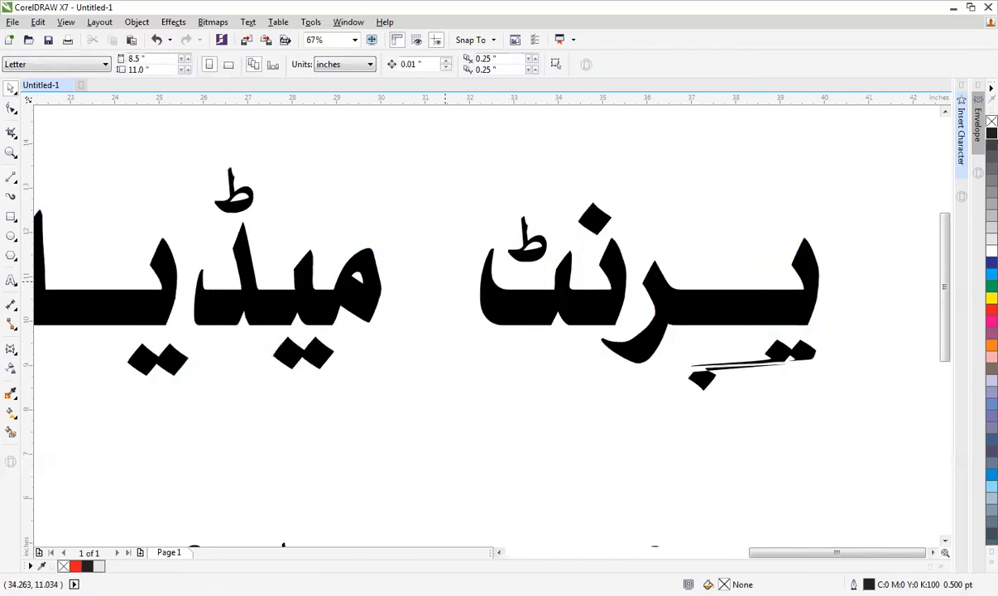
Try to lengthen the joining stroke of the left-hand word's first letter until it reaches the right-hand word.
left_click(336, 277)
key("space")
left_click_drag(438, 206, 437, 351)
left_click(705, 396)
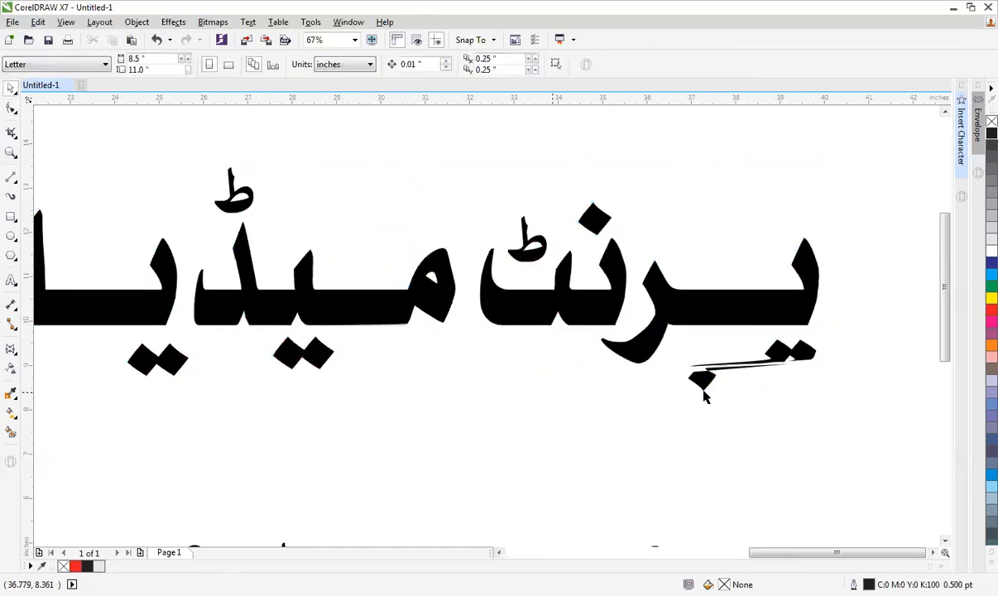
left_click(779, 349)
left_click(778, 351)
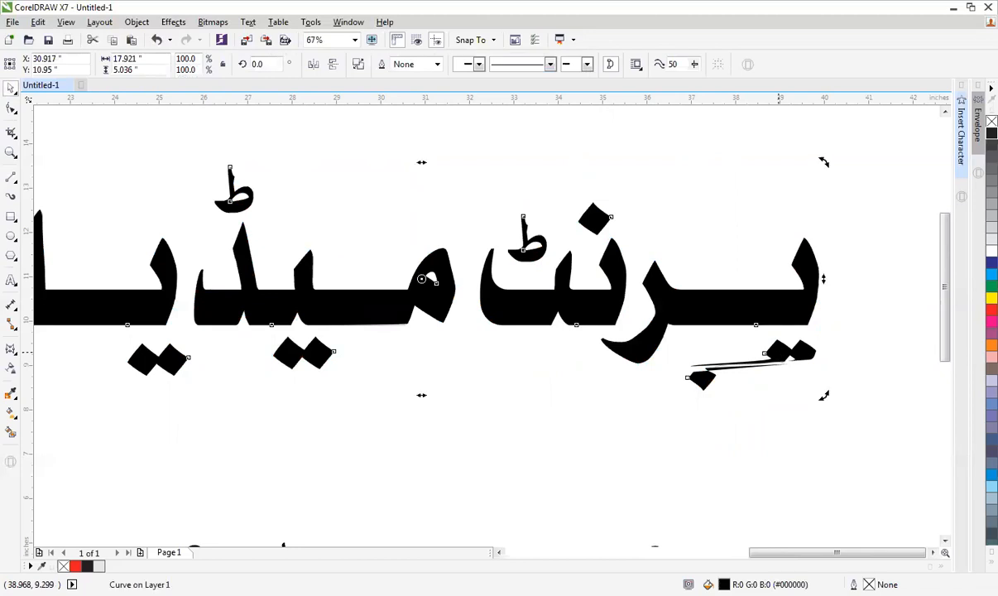
Undo the letter stretch and the preceding shift of the right-hand word's nodes.
key("ctrl+z")
key("ctrl+z")
key("ctrl+z")
left_click(800, 236)
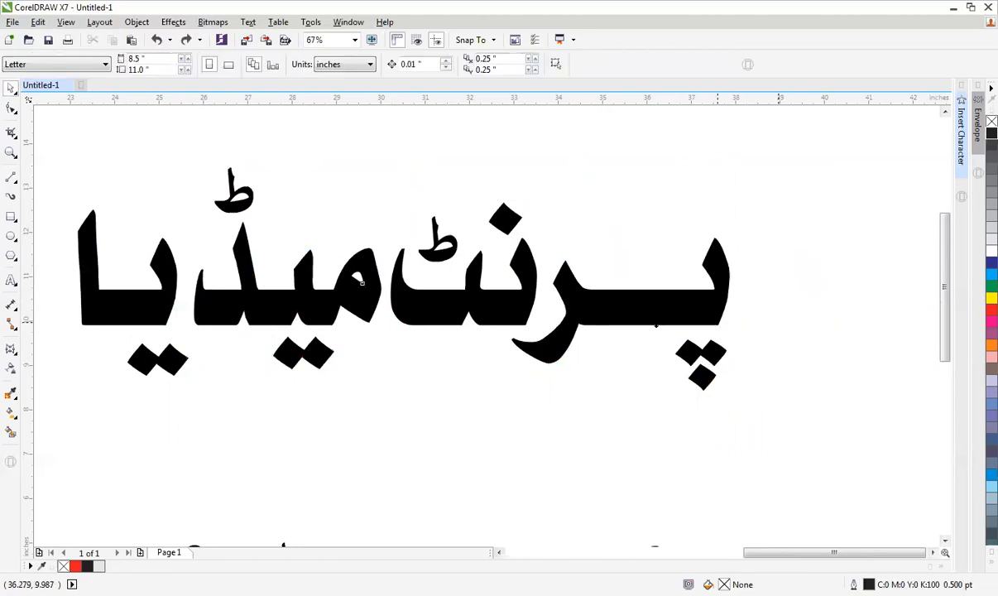
Select all nodes of the middle line's right-hand word, including its dots, and move them about 2.5 inches right.
double_click(617, 306)
left_click_drag(819, 163, 386, 424)
left_click_drag(394, 273, 478, 273)
key("space")
left_click(472, 387)
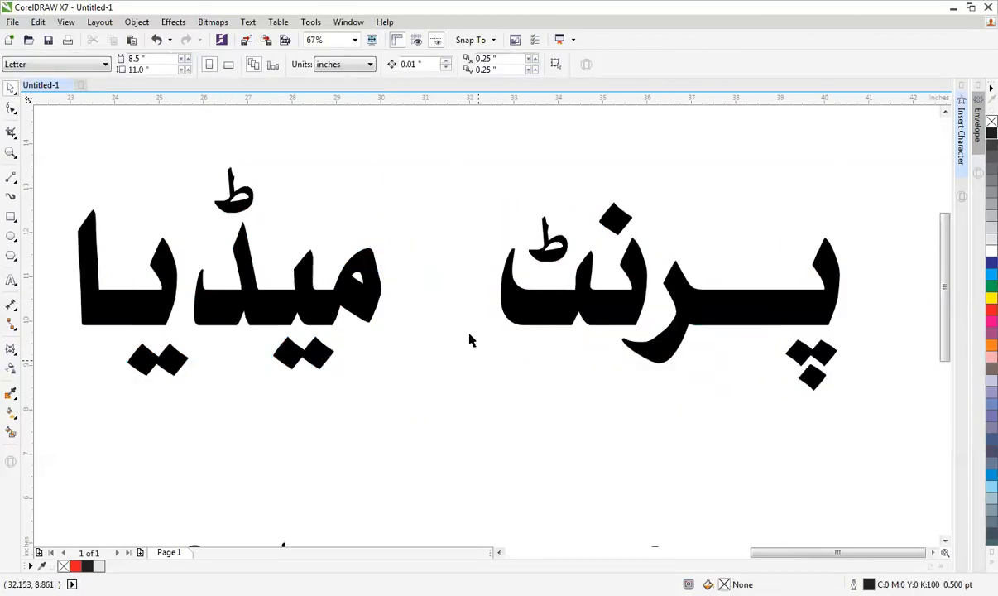
Lengthen the joining stroke of the left-hand word's first letter by moving that letter's nodes about 2.3 inches right.
double_click(342, 305)
key("F2")
left_click_drag(444, 212, 267, 423)
left_click_drag(584, 157, 637, 363)
key("space")
key("space")
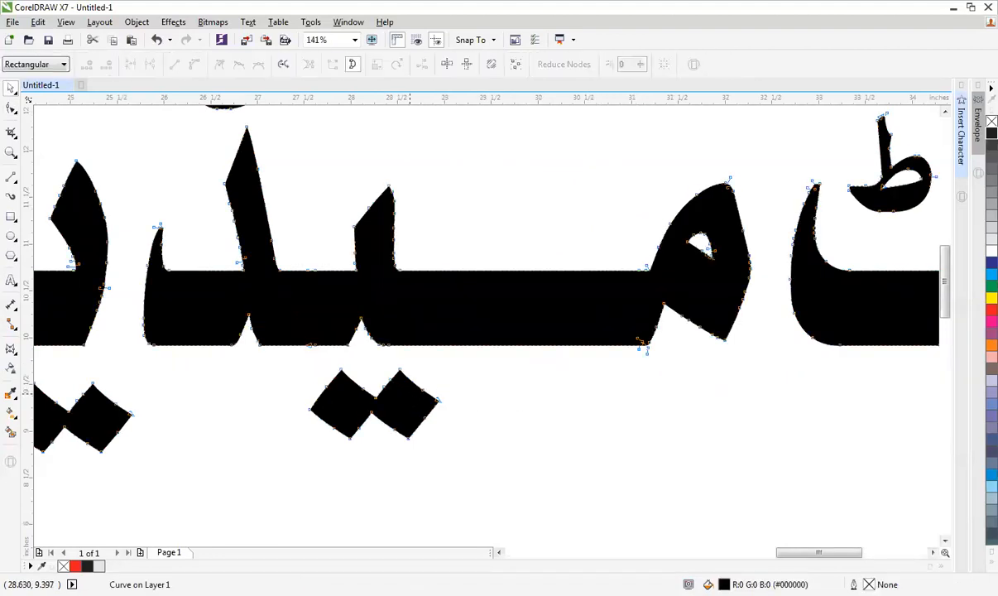
Move the pair of dots below the lengthened stroke about 1 inch right to sit beneath it.
left_click_drag(291, 461, 466, 364)
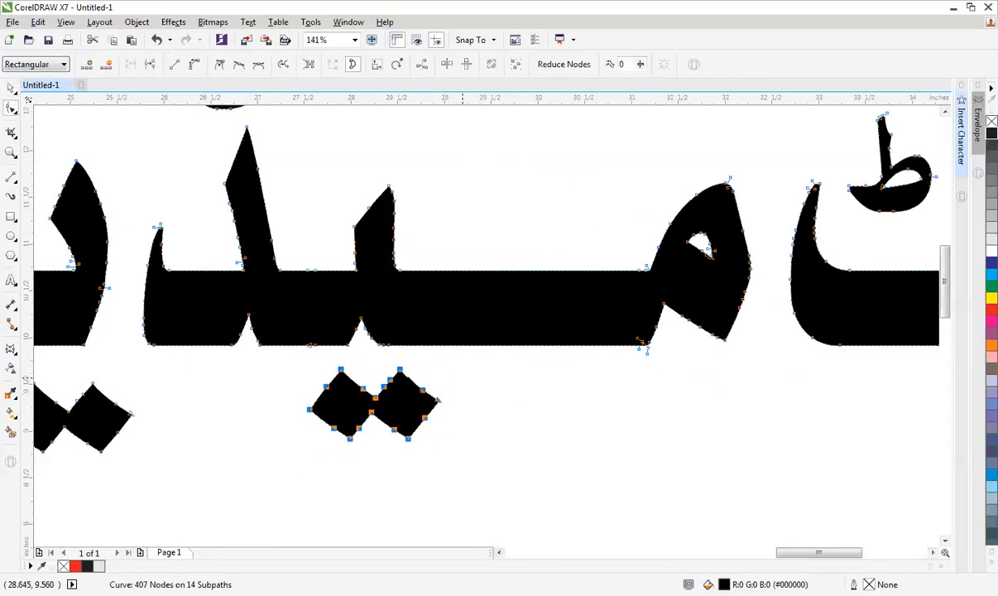
left_click_drag(400, 374, 499, 374)
mouse_move(289, 446)
left_mouse_down()
mouse_move(447, 362)
mouse_move(525, 370)
left_mouse_up()
scroll(625, 391, "down", 5)
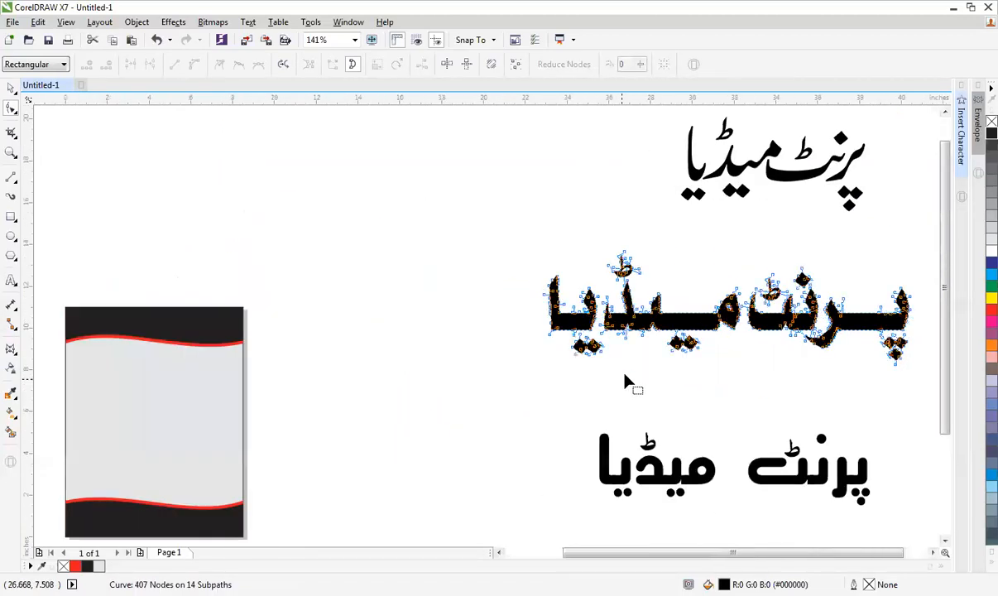
key("space")
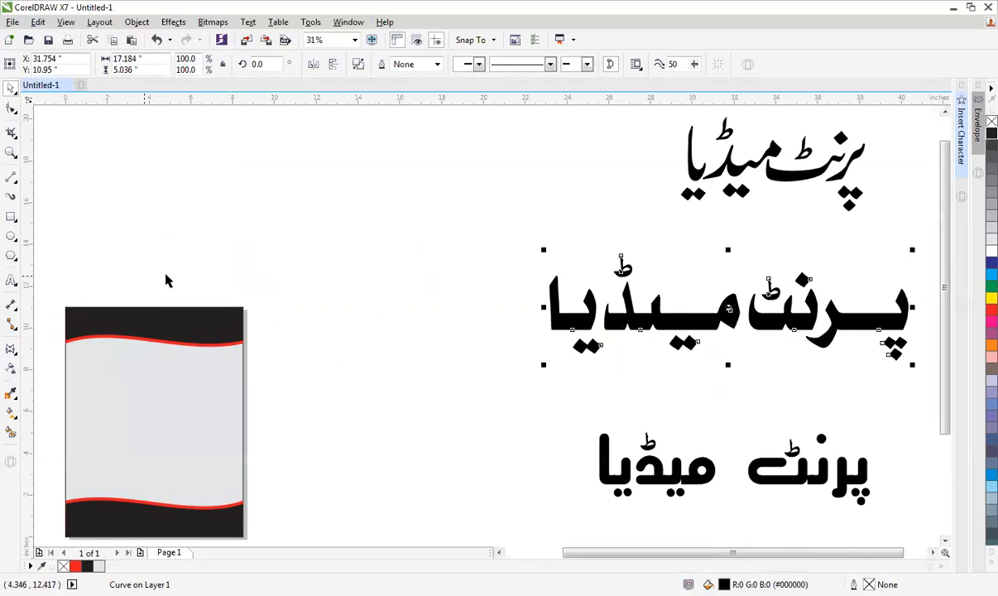
Place a bold Arial capital A beside the page, enlarge it to about 971 pt and convert it to curves.
left_click(13, 282)
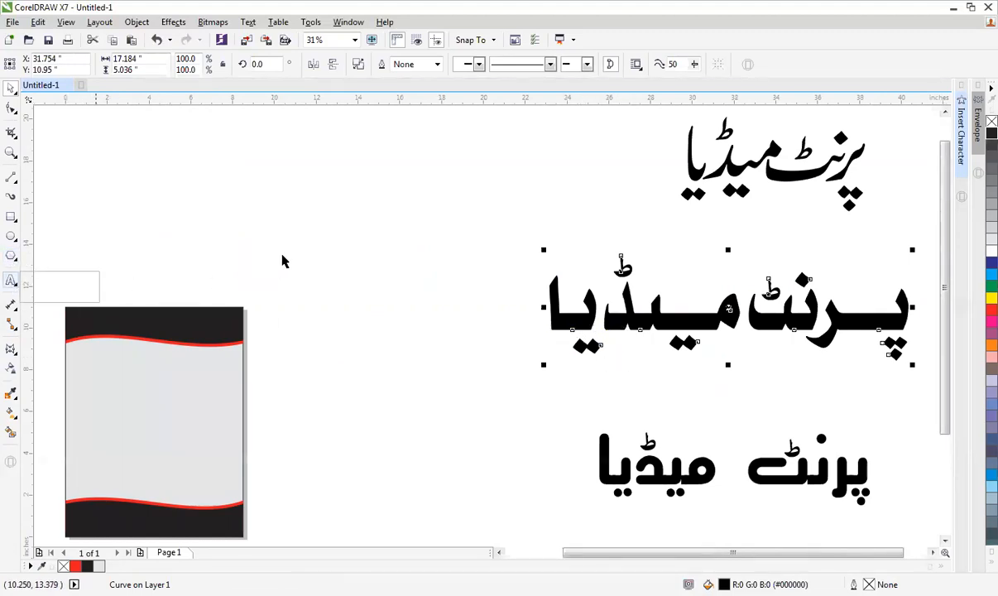
left_click(63, 284)
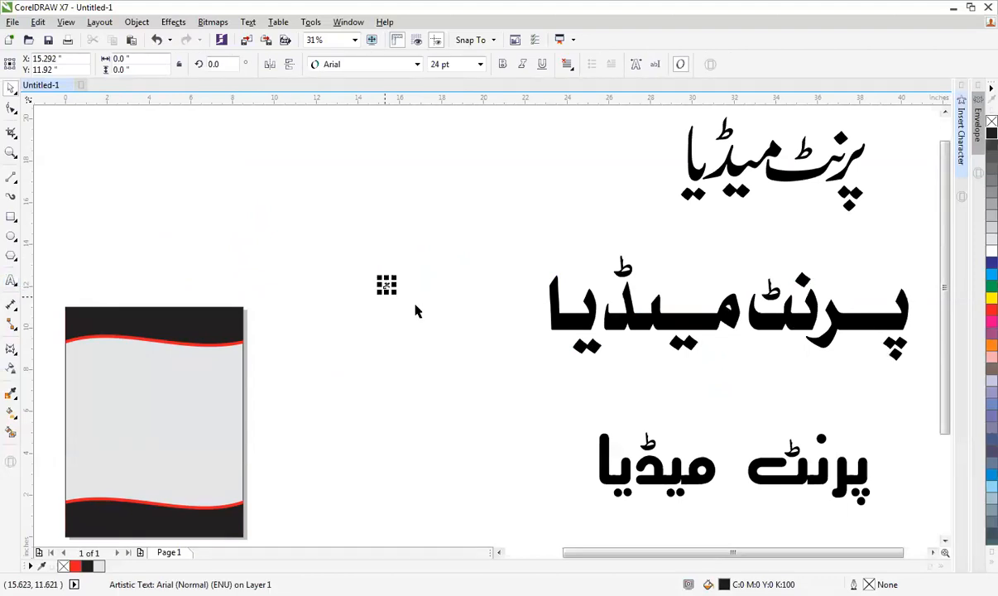
left_click_drag(398, 294, 503, 373)
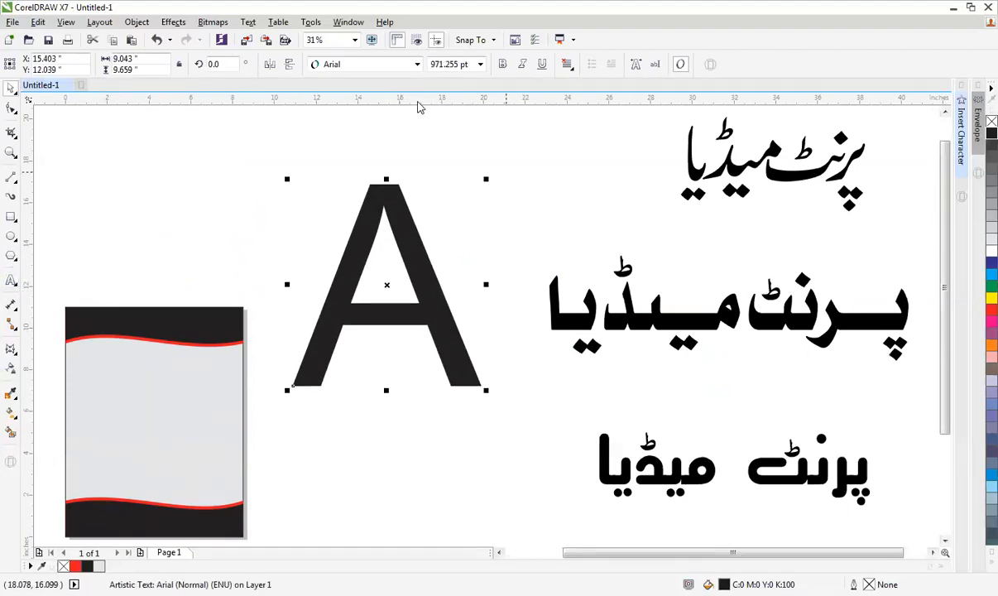
left_click(502, 65)
key("ctrl+q")
Extend the right leg of the A downward along its slant by moving its two bottom nodes.
key("F2")
left_click_drag(234, 212, 571, 403)
key("F10")
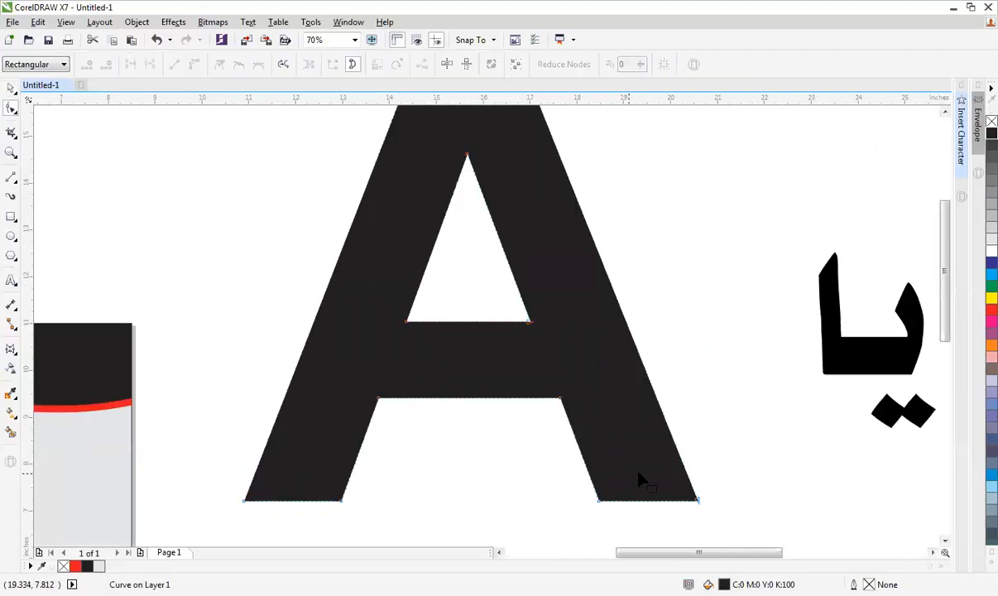
scroll(639, 473, "down", 2)
left_click_drag(597, 505, 708, 424)
left_click_drag(690, 377, 311, 492)
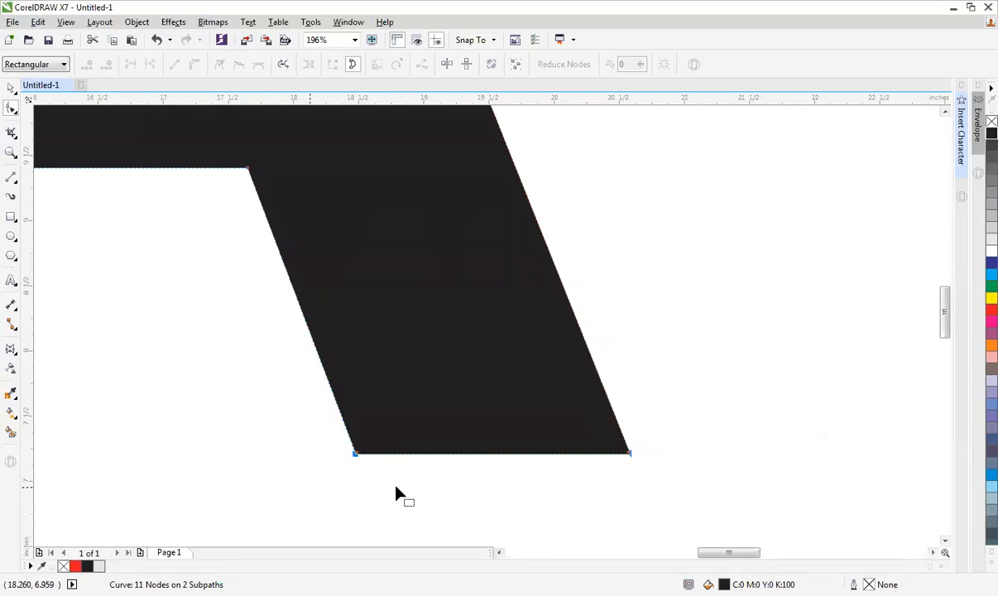
left_click_drag(629, 459, 662, 542)
key("space")
scroll(672, 513, "down", 2)
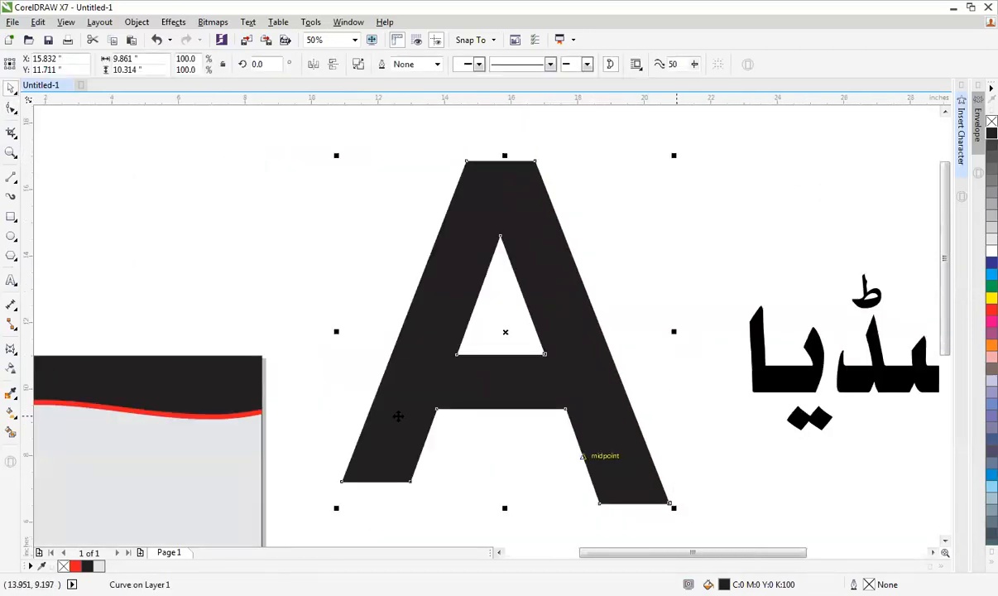
Pull the outer bottom node of the A's left leg down and outward into a point.
key("space")
left_click_drag(338, 480, 310, 517)
key("space")
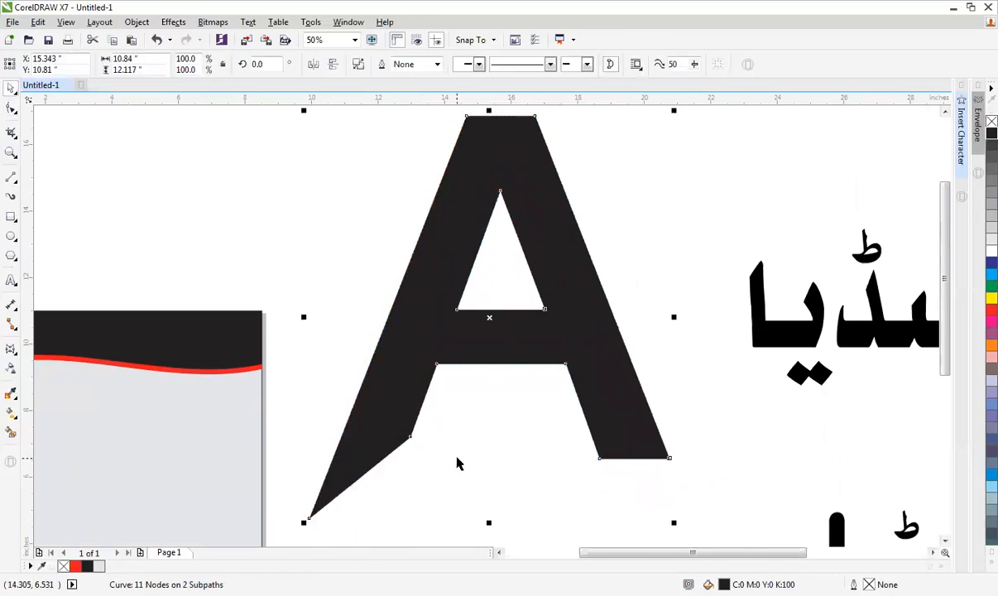
Lengthen the A's right leg further by shifting both of its bottom nodes down along the slant.
left_click(563, 432)
double_click(596, 418)
left_click_drag(569, 482, 712, 411)
left_click_drag(670, 458, 699, 540)
key("space")
left_click(704, 460)
Delete the reshaped letter A.
scroll(704, 459, "down", 2)
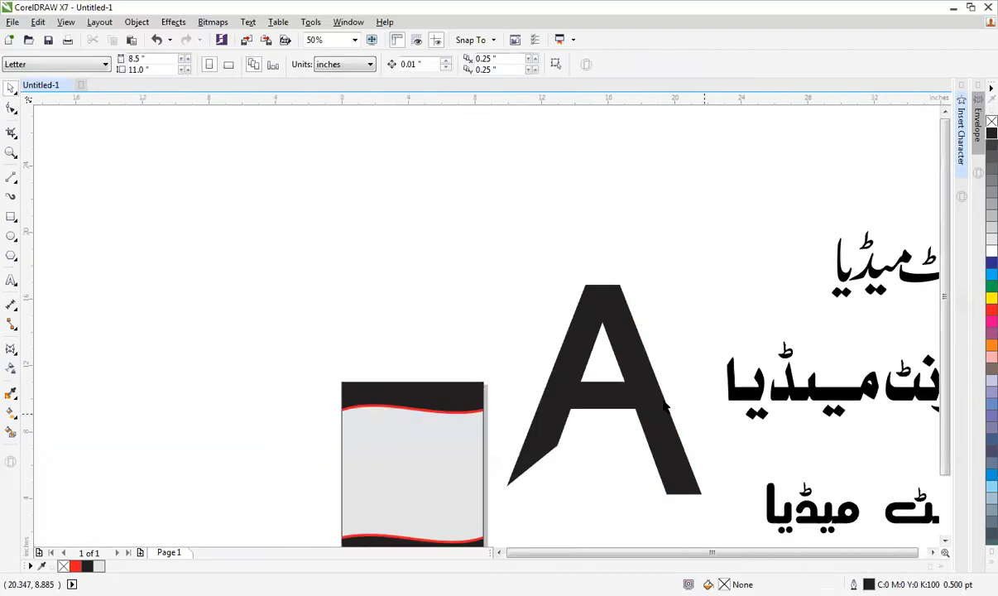
left_click(617, 335)
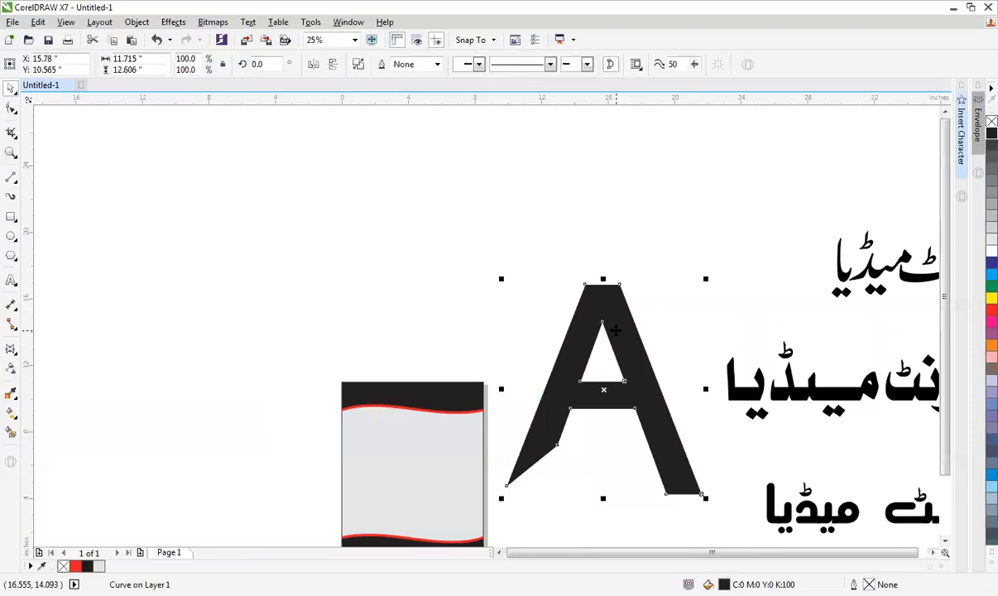
key("Delete")
Shorten the right-hand word's first stroke by moving its rightmost letter end and dots about 1.5 inches left.
left_click_drag(713, 334, 910, 447)
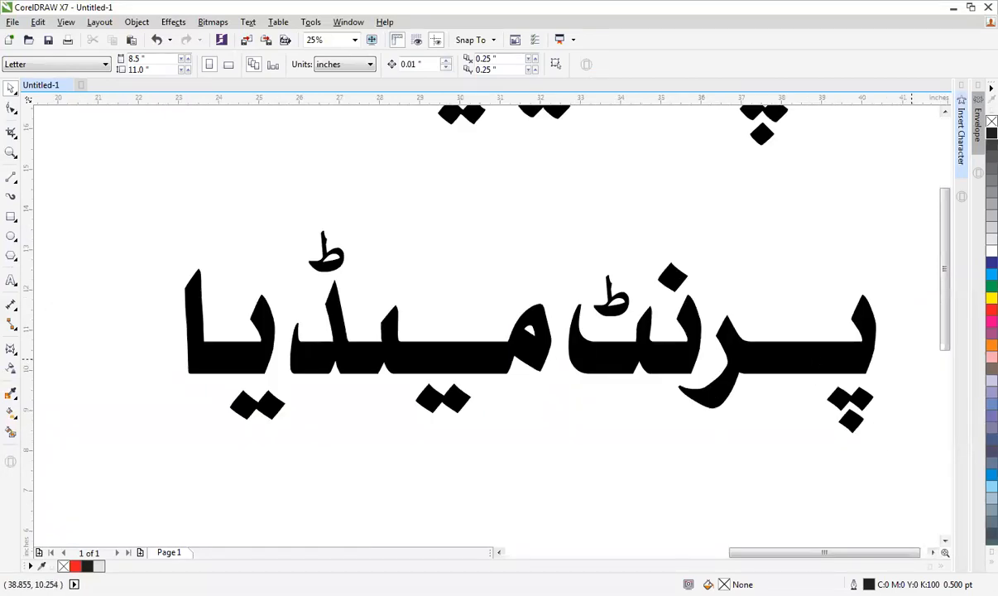
key("F10")
left_click(800, 373)
left_click_drag(908, 263, 782, 477)
left_click_drag(819, 381, 759, 385)
key("space")
left_click(859, 323)
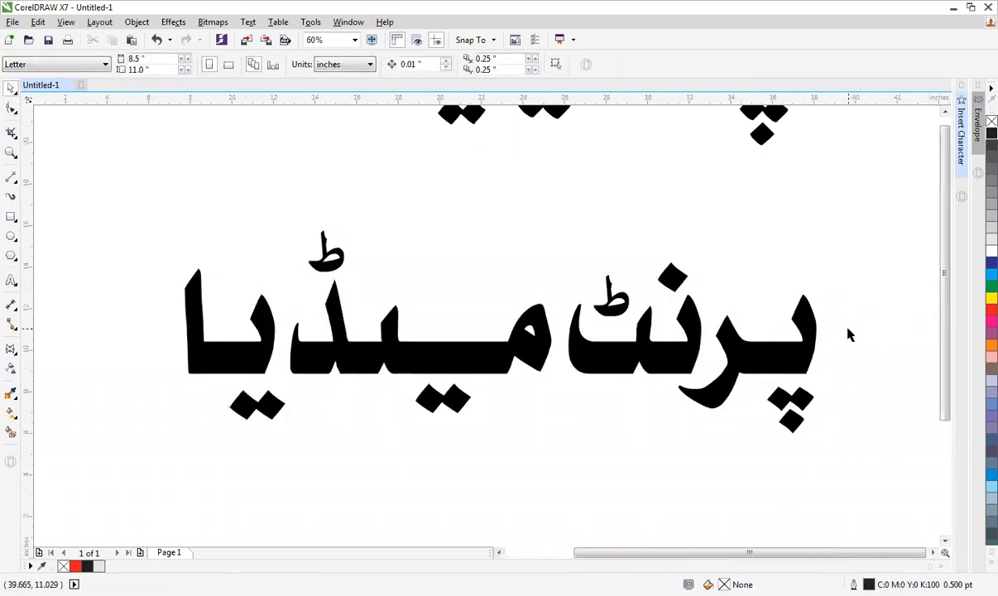
Shorten the left-hand word's long stroke by moving the letter nodes on its left about 1.3 inches right, without the dots below.
scroll(848, 333, "down", 1)
key("F2")
left_click_drag(431, 246, 752, 456)
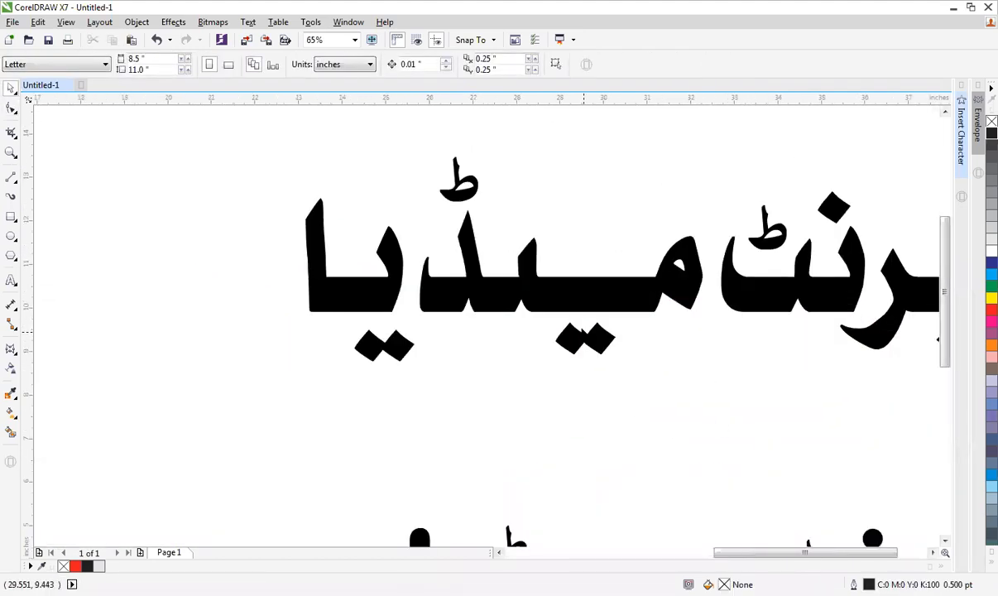
key("space")
left_click_drag(260, 148, 555, 325)
left_click_drag(542, 276, 599, 275)
key("space")
left_click(668, 370)
Move the pair of dots near the middle of the left-hand word right, beneath the shortened stroke.
key("F2")
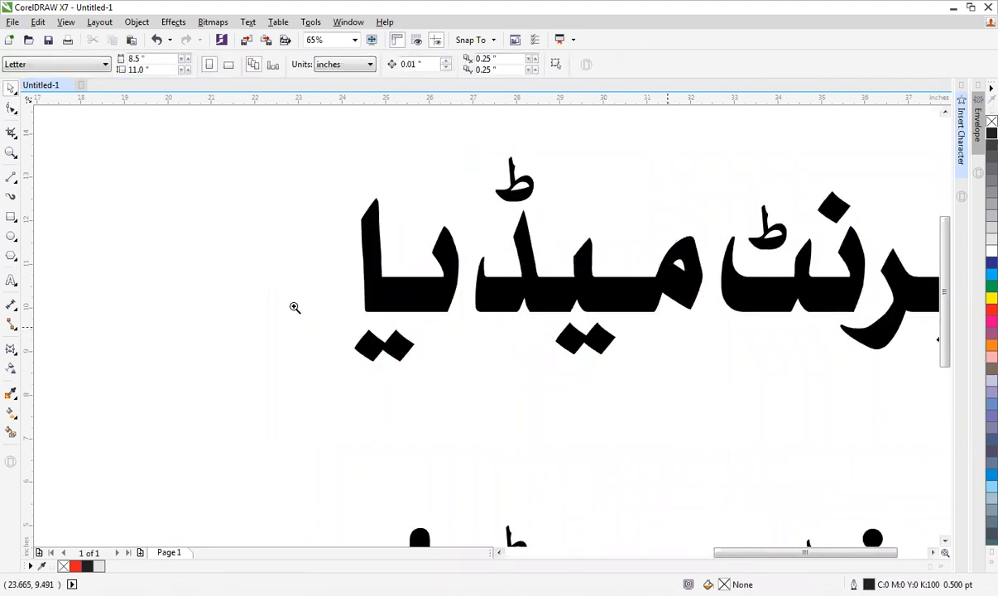
left_click_drag(239, 253, 795, 475)
left_click(586, 265)
key("F10")
left_click_drag(514, 353, 669, 249)
left_click(726, 293)
scroll(739, 304, "down", 4)
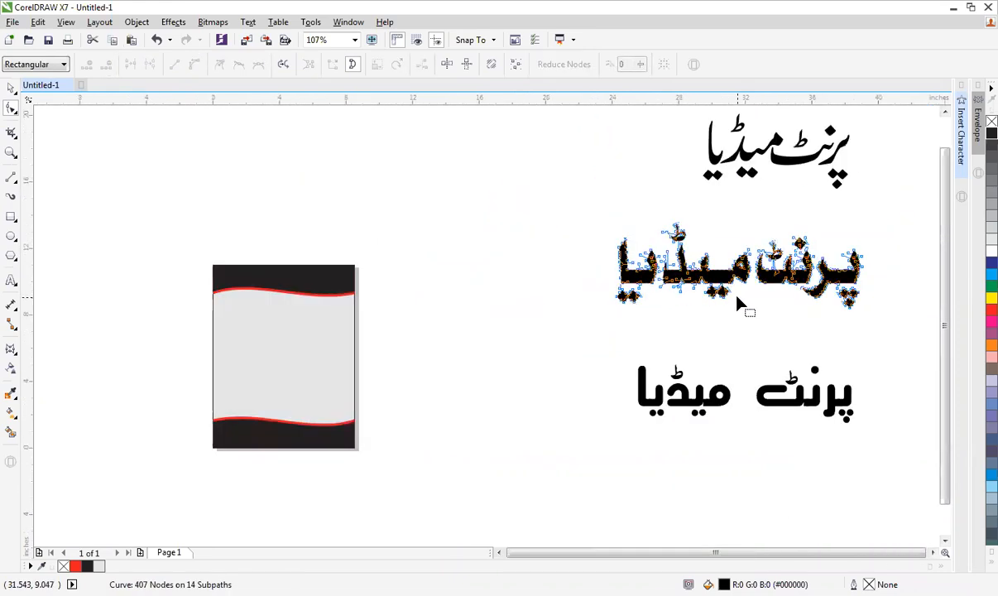
key("F4")
key("space")
left_click(586, 212)
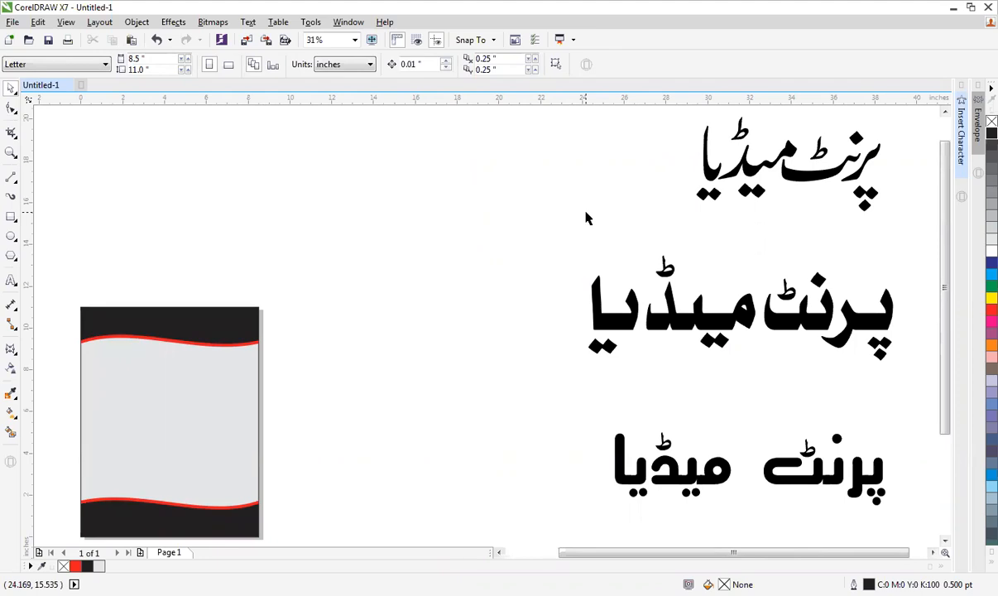
Tighten the bottom line by moving its rightmost letter slightly left and the left-hand word right to close the gap.
key("z")
left_click_drag(527, 365, 865, 513)
left_click_drag(919, 305, 783, 480)
left_click_drag(854, 417, 838, 405)
left_click_drag(541, 183, 129, 460)
left_click_drag(365, 380, 440, 379)
Select all nine pieces of the bottom line and weld them into one curve.
left_click_drag(194, 189, 911, 501)
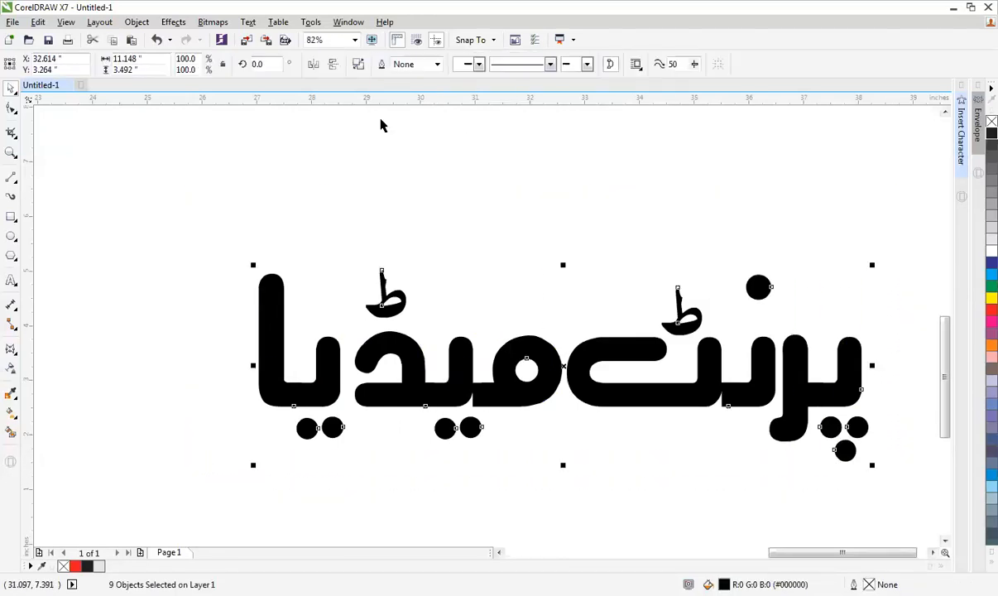
left_click(515, 264)
key("F4")
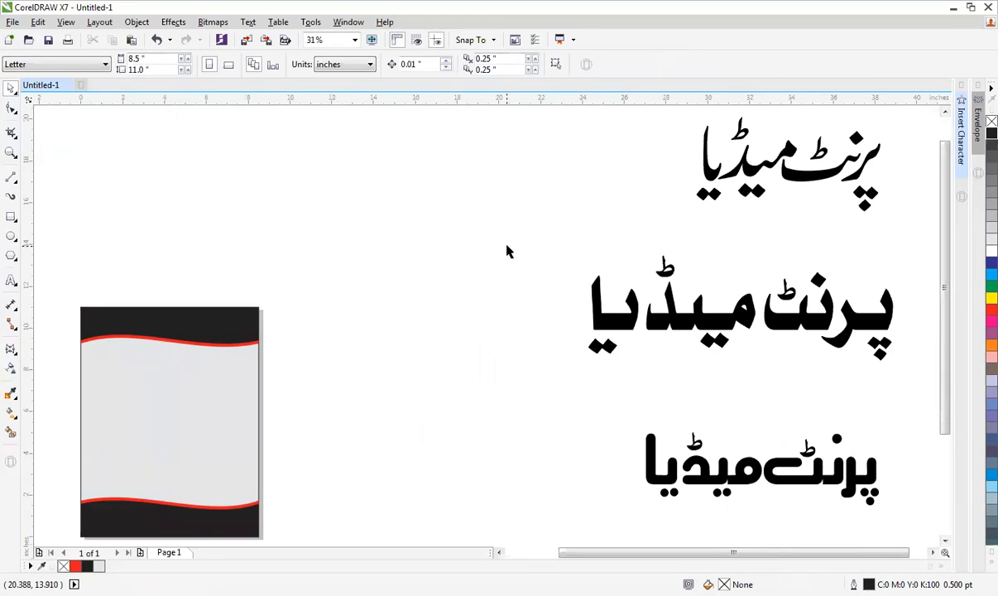
Try a green hairline outline on the welded bottom line, then undo both the outline and the weld.
left_click(813, 471)
left_click_drag(585, 373, 896, 522)
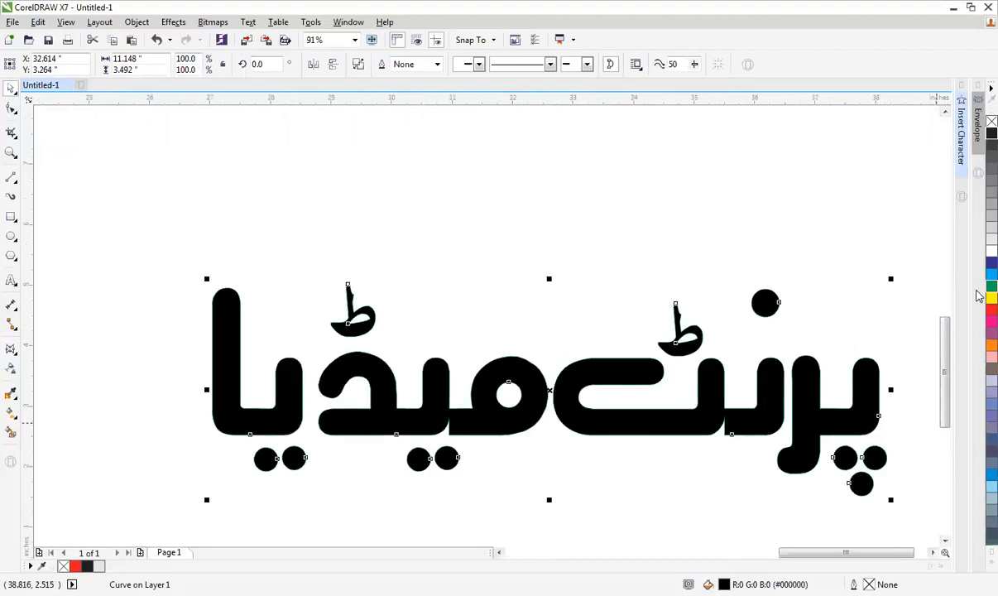
right_click(992, 287)
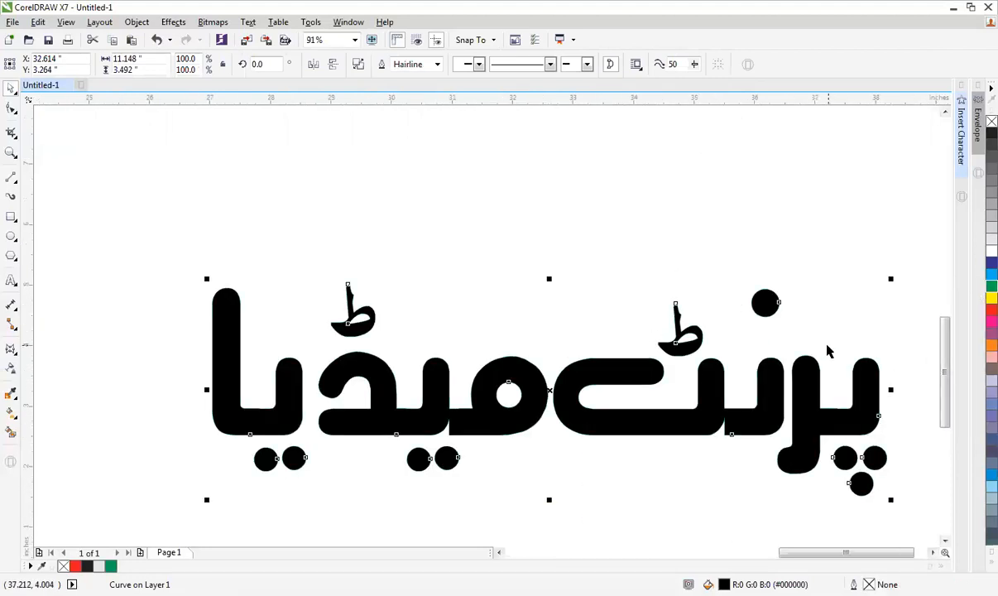
key("ctrl+z")
key("ctrl+z")
Give the bottom line's separate pieces a white hairline outline and weld them together into a single curve.
left_click_drag(227, 349, 318, 349)
left_click_drag(139, 226, 917, 520)
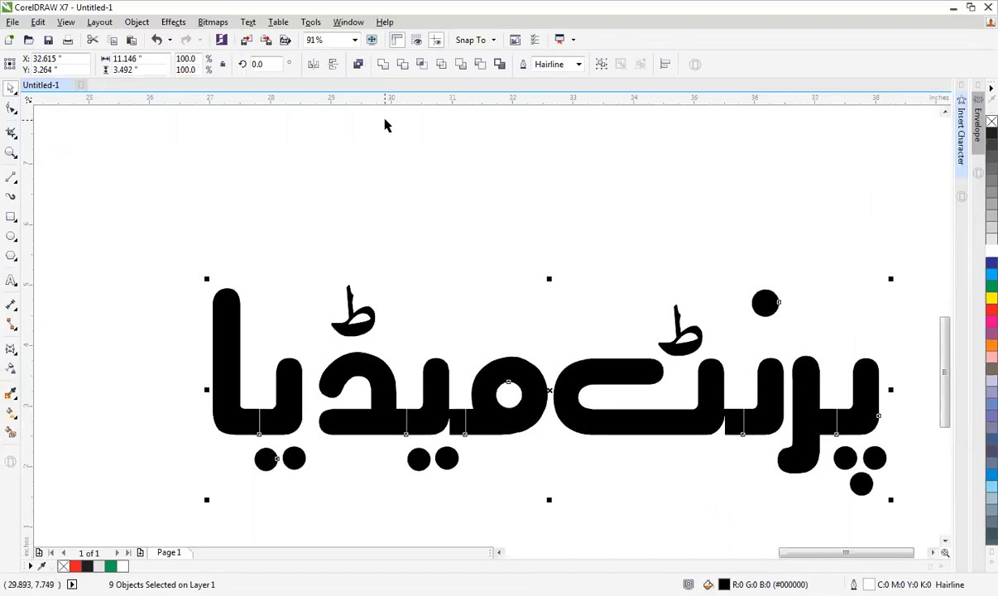
left_click(362, 66)
left_click(422, 222)
scroll(423, 222, "down", 3)
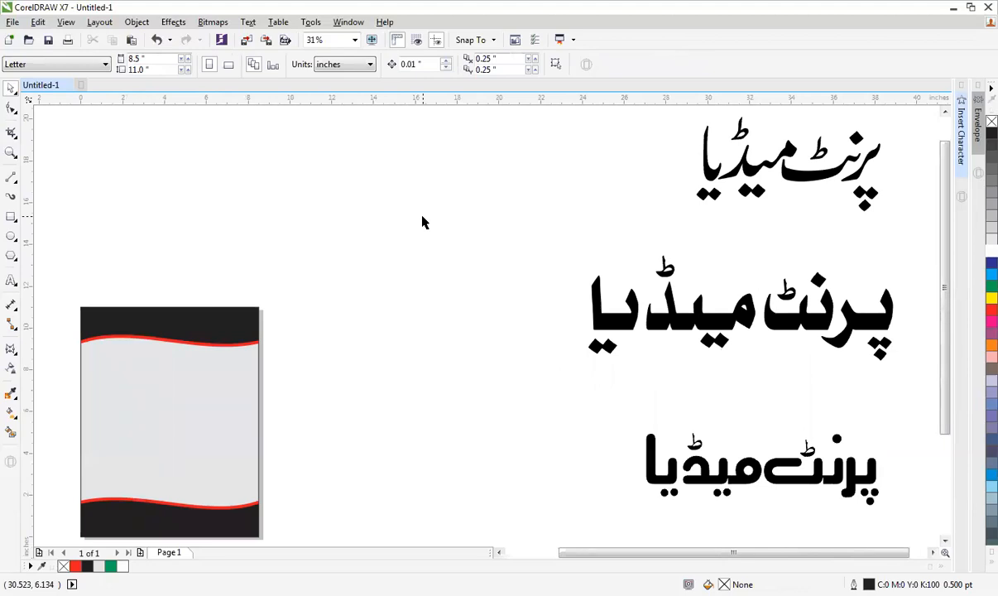
Delete all three lines of Urdu lettering beside the page and return to the full-page view.
scroll(640, 246, "down", 1)
left_click_drag(569, 132, 834, 405)
key("Delete")
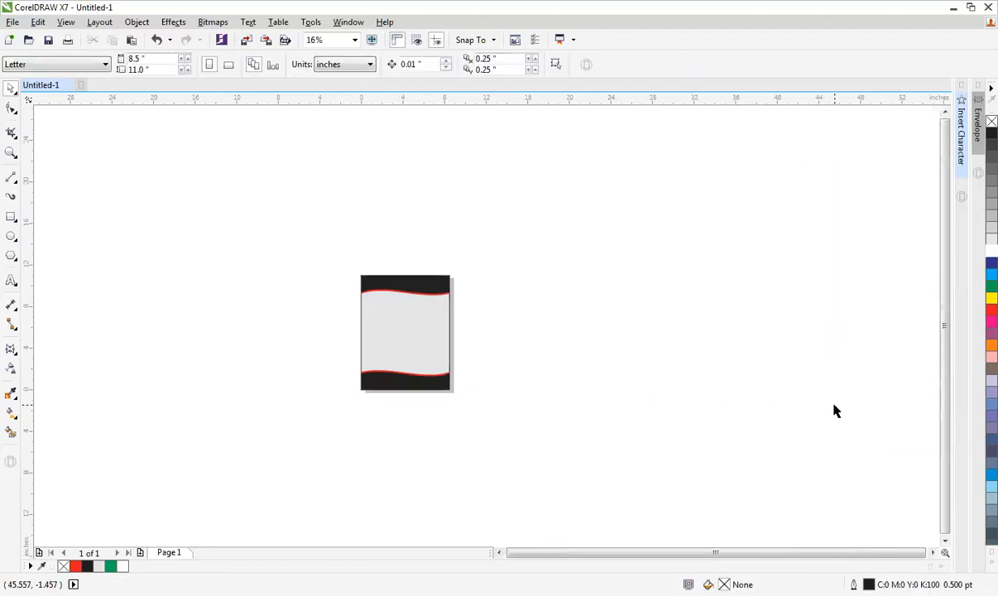
scroll(815, 392, "down", 1)
key("shift+F4")
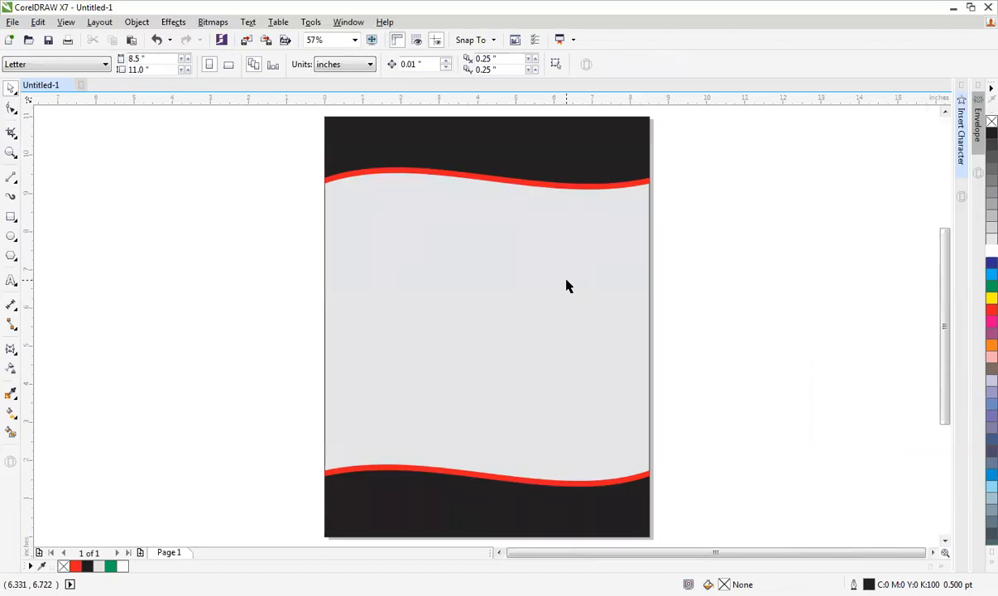
Apply a vertical linear transparency to the light grey page rectangle so that it fades out downward, redoing the first attempt.
left_click(514, 276)
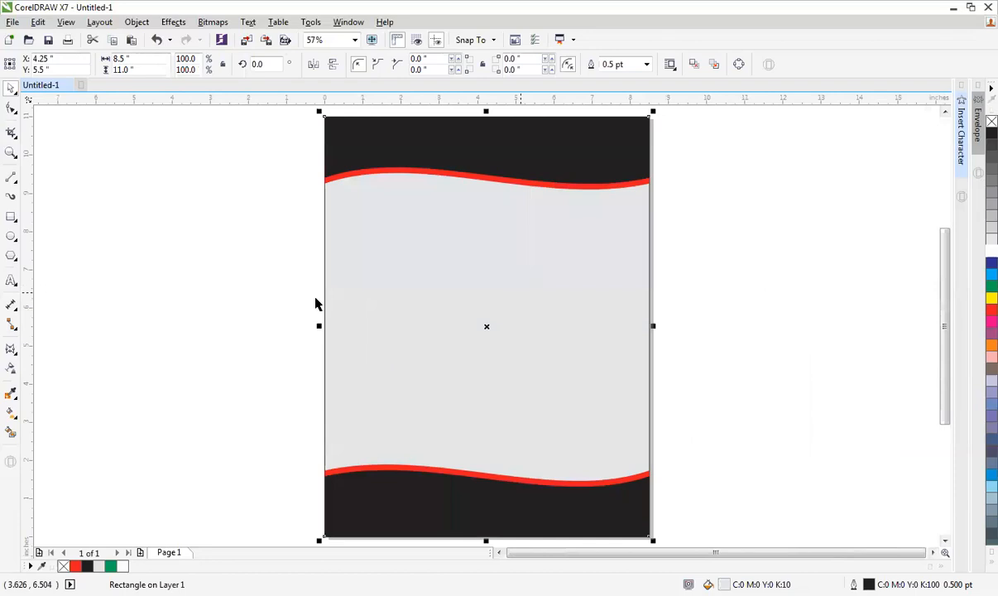
left_click(10, 373)
left_click_drag(484, 189, 484, 396)
key("ctrl+z")
left_click_drag(484, 188, 490, 238)
left_click_drag(488, 473, 488, 354)
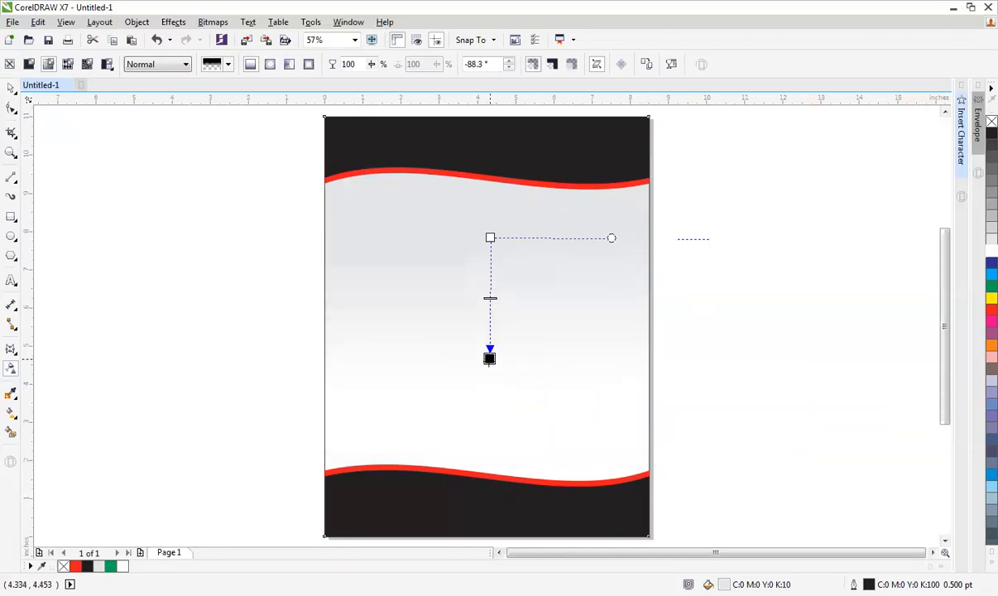
Move the transparency's start up to the upper red curve and its end to about 6.3 inches up the page.
left_click_drag(490, 237, 488, 181)
left_click_drag(489, 358, 488, 297)
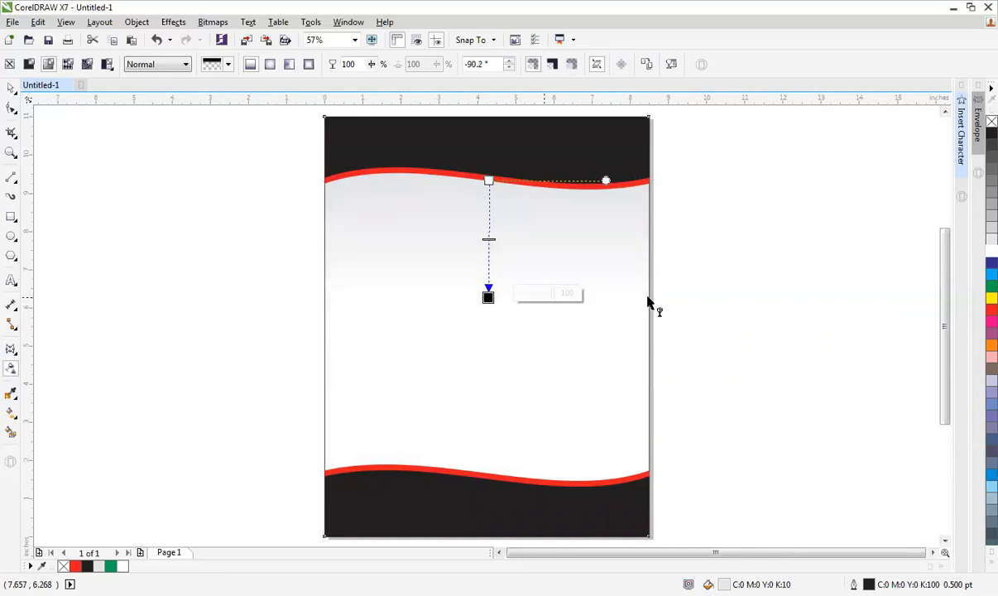
key("space")
left_click(706, 301)
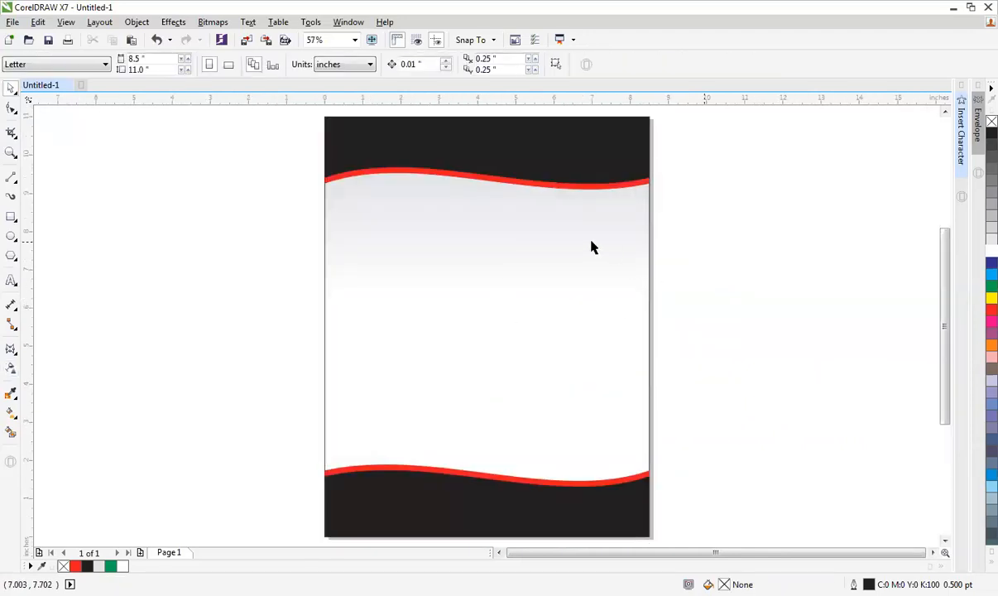
Set the start transparency of the page rectangle's vertical fade to 44%, after a first adjustment to 58%.
left_click(568, 265)
key("space")
left_click(489, 180)
left_click_drag(533, 181, 538, 176)
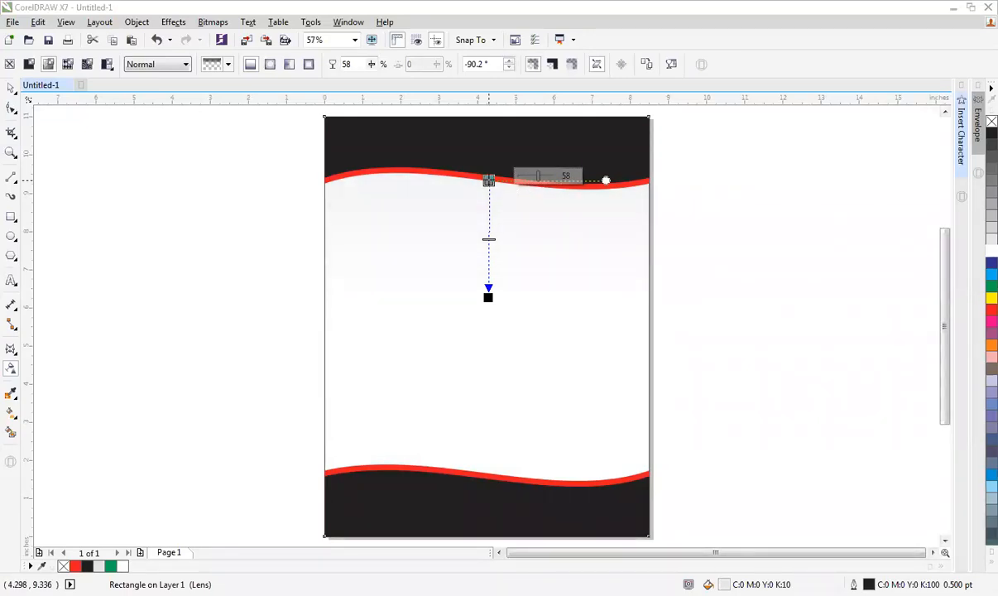
key("space")
left_click(488, 180)
left_click(489, 180)
key("space")
left_click(488, 234)
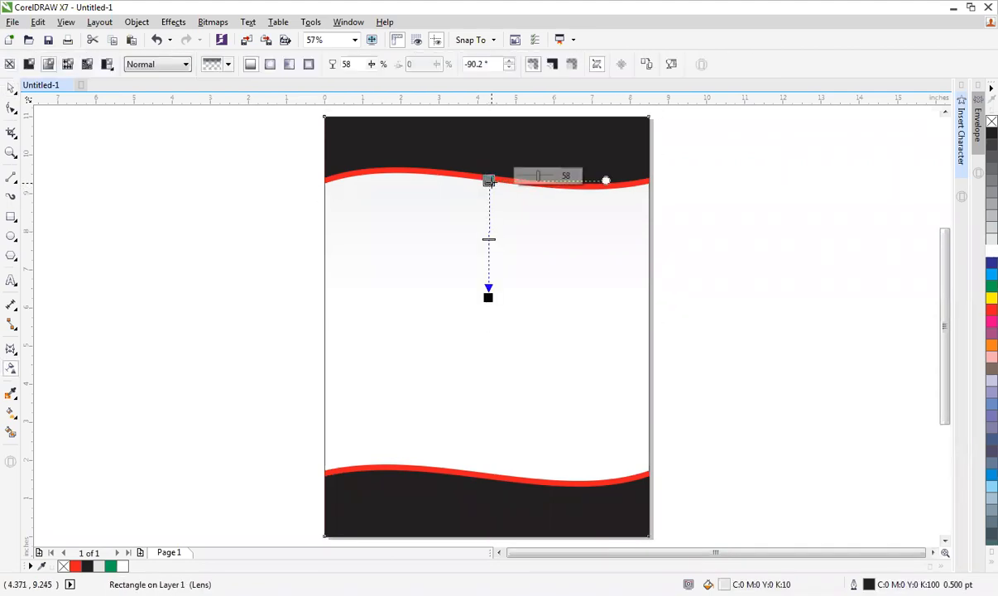
left_click(544, 176)
left_click(534, 177)
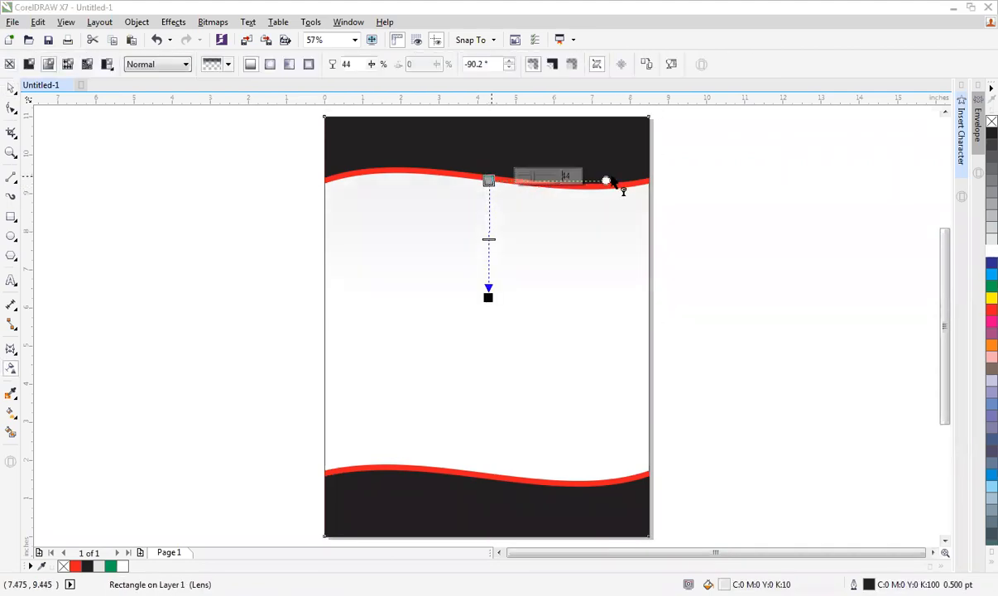
Set the end transparency of the page rectangle's fade to about 31% and deselect the rectangle.
left_click(488, 296)
left_click(529, 294)
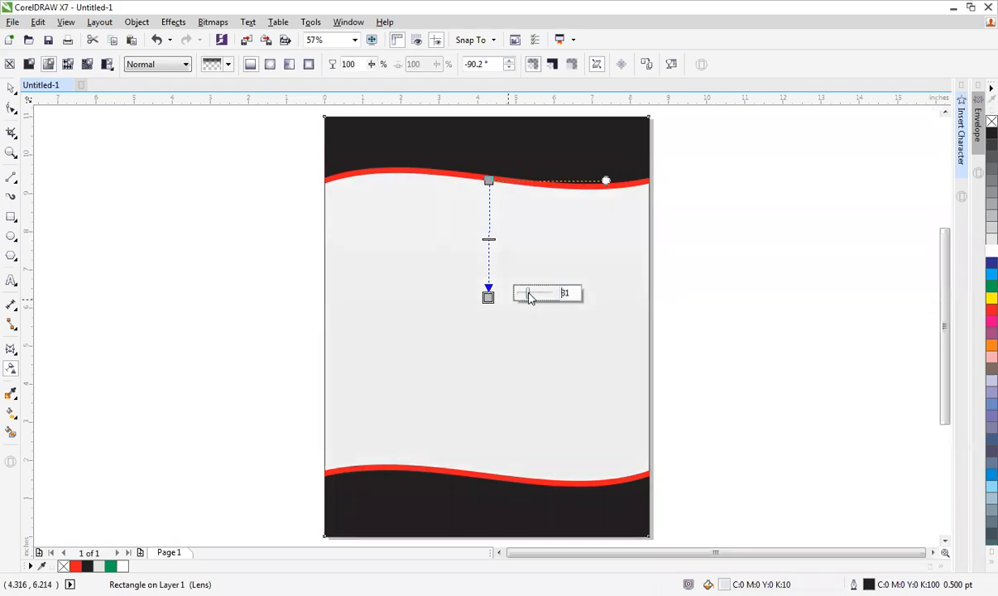
left_click(687, 272)
scroll(686, 271, "down", 2)
key("space")
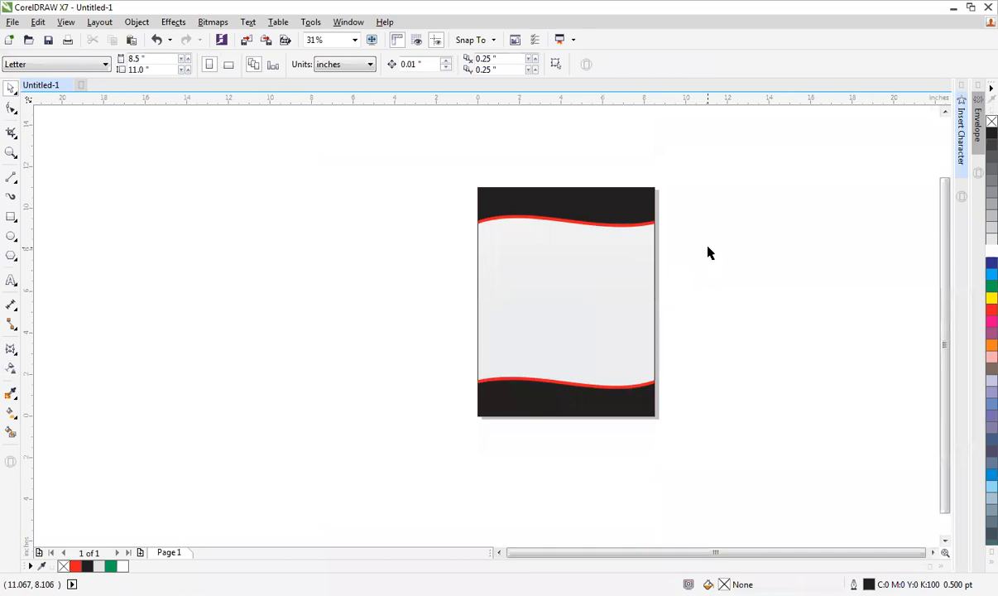
Delete the upper and lower black wavy bands together with their red curves, leaving only the page rectangle.
left_click_drag(715, 142, 387, 354)
key("Delete")
left_click_drag(382, 292, 703, 455)
key("Delete")
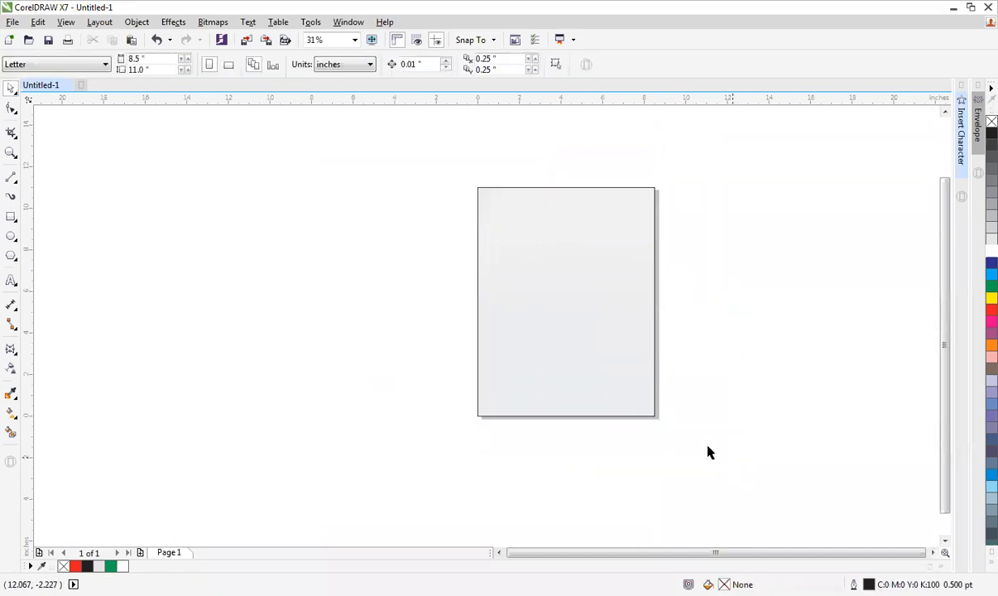
Fill the page rectangle with blue (C:100 M:100 Y:0 K:0) after trying light grey and no fill.
left_click(621, 363)
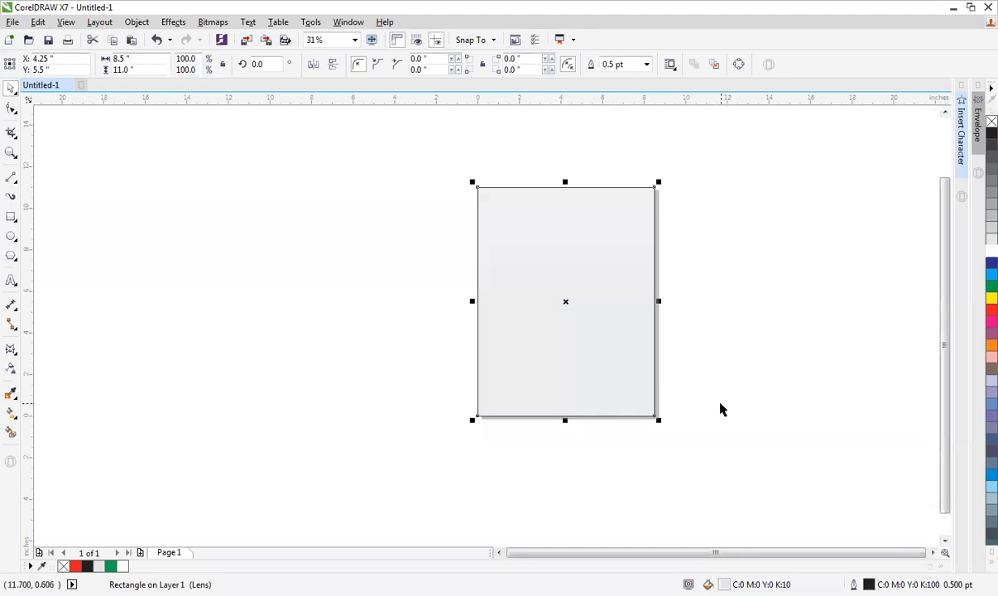
key("F2")
left_click_drag(412, 156, 759, 444)
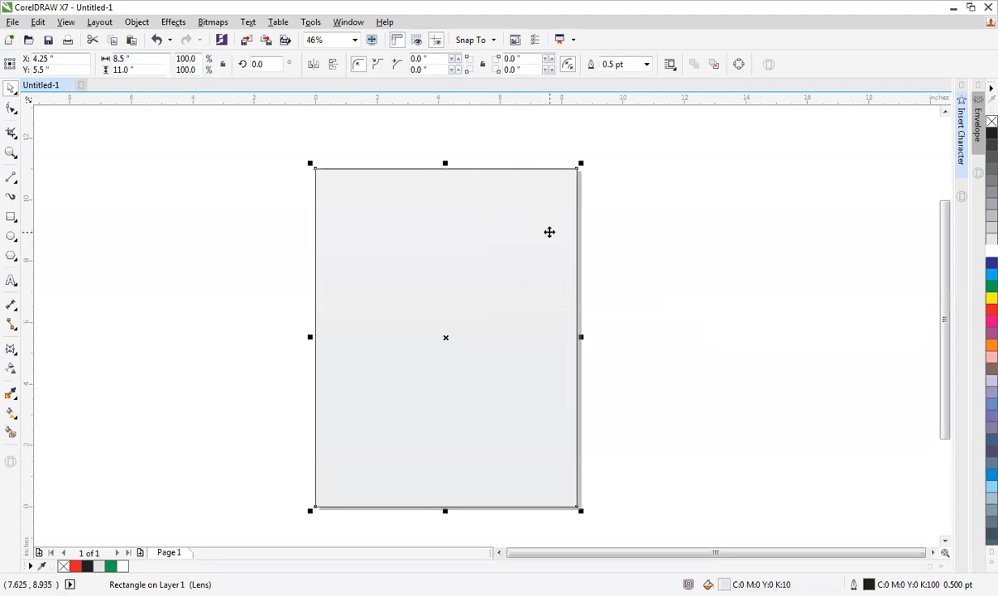
left_click(991, 309)
left_click(991, 239)
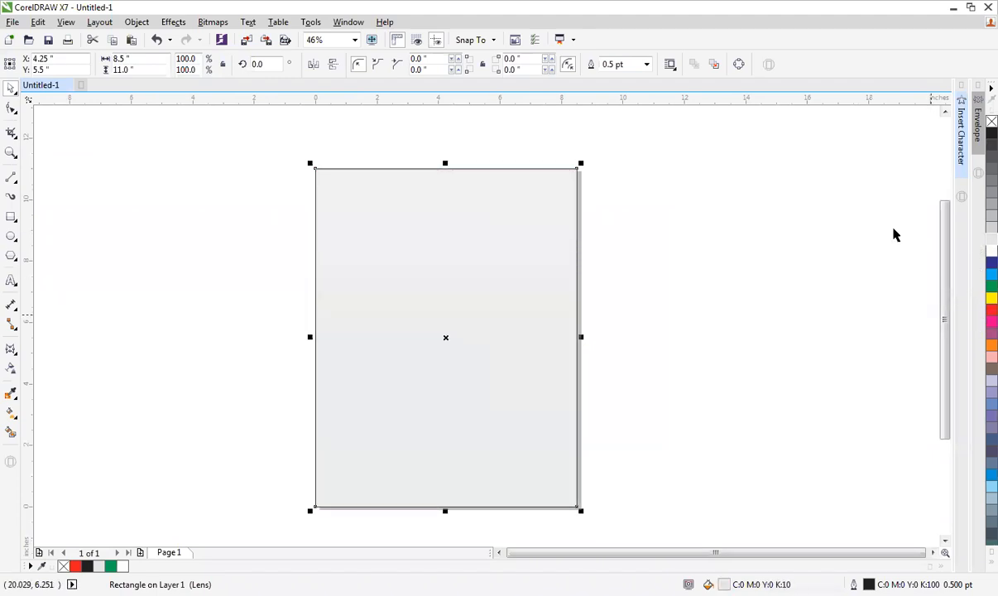
left_click(991, 121)
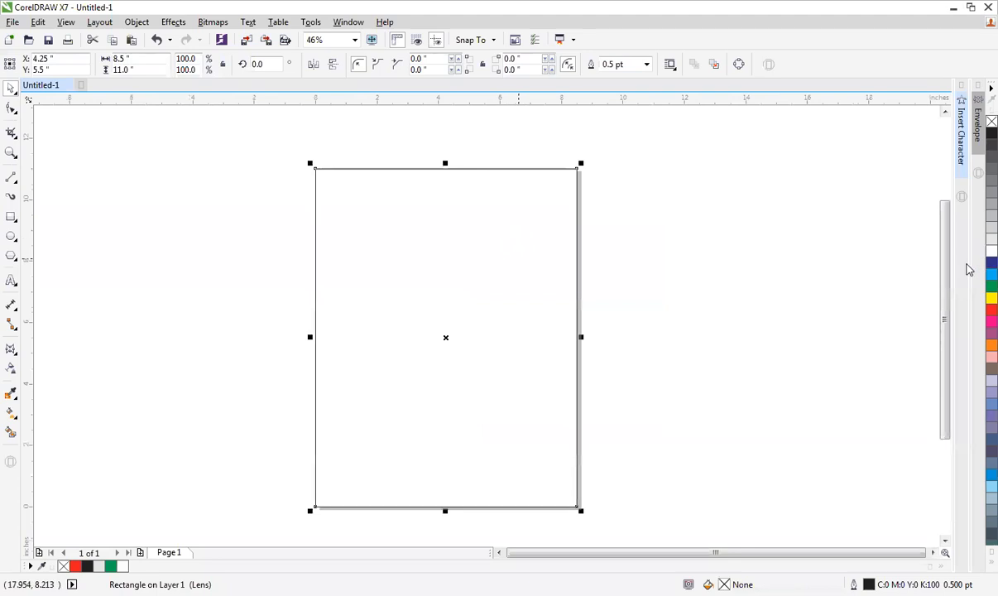
left_click(990, 263)
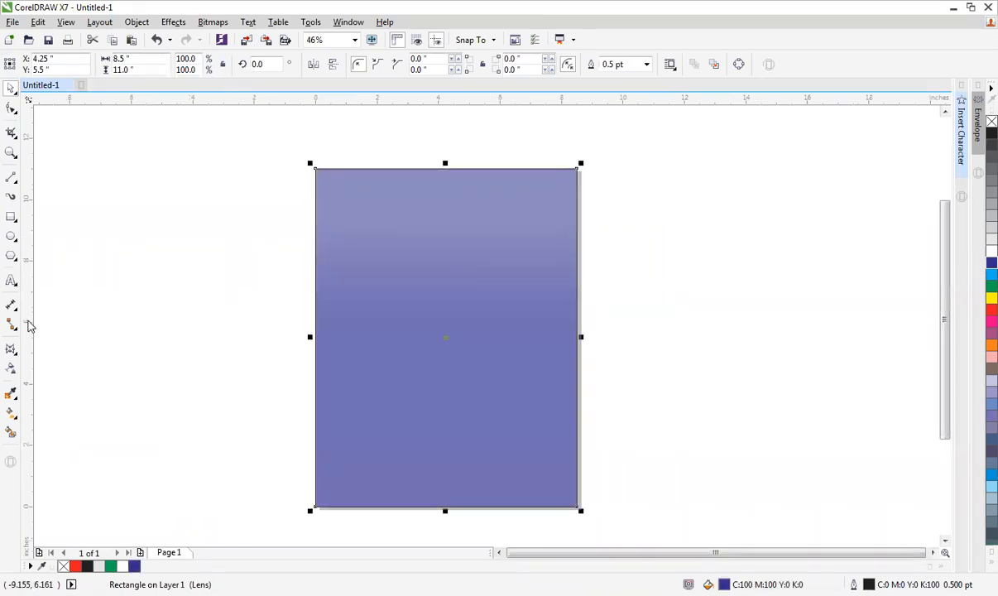
Remove the transparency and the outline from the blue page rectangle so that it has only a solid fill.
left_click(10, 368)
left_click_drag(447, 219, 476, 312)
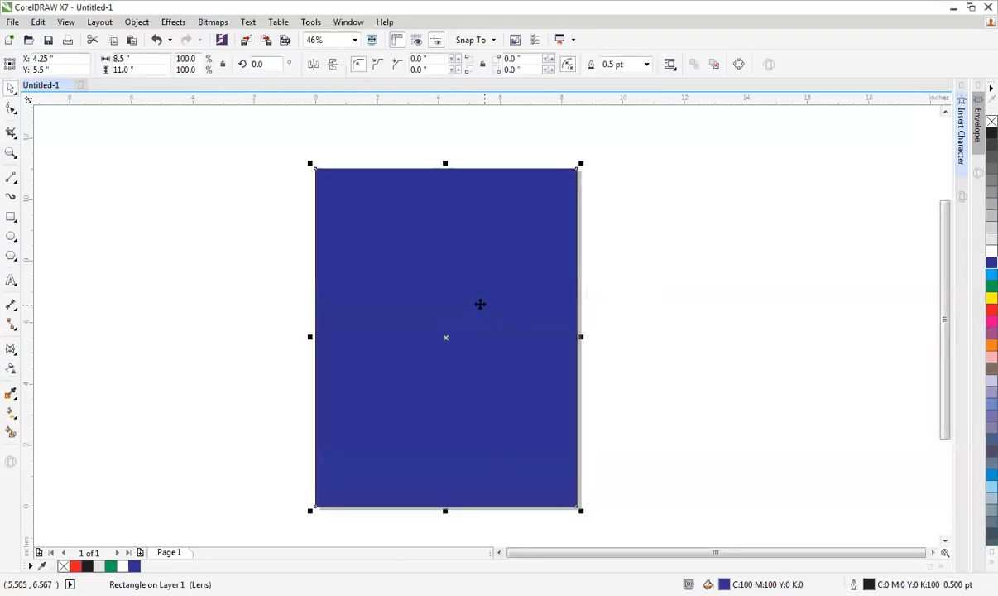
left_click(483, 302)
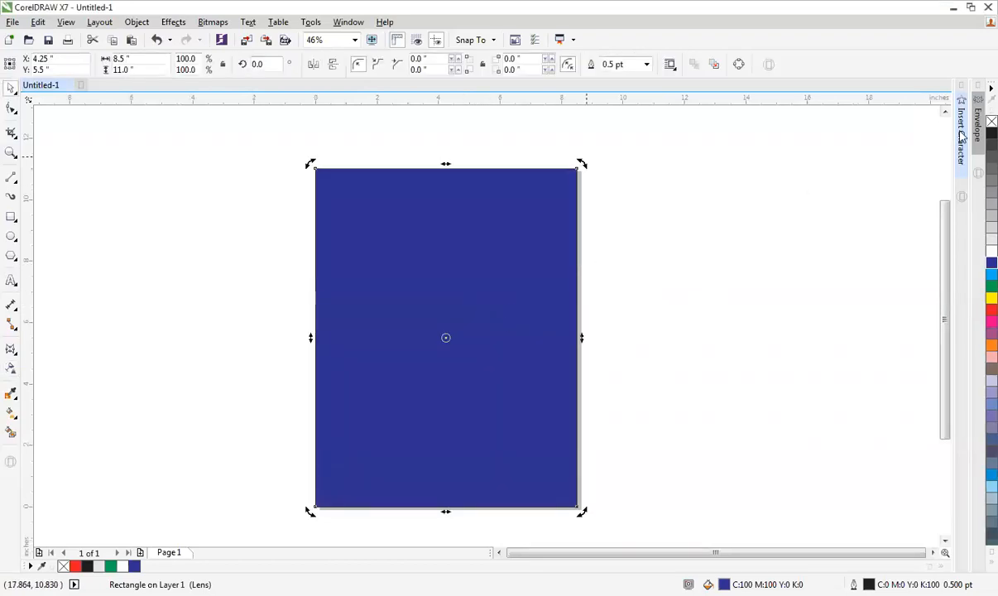
right_click(991, 122)
left_click(454, 249)
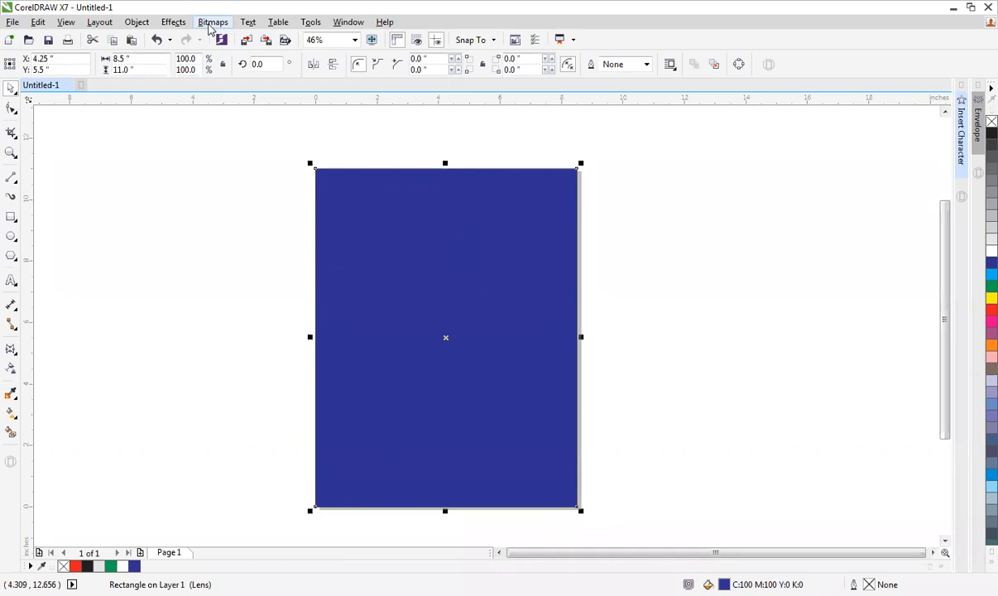
Try to convert the blue rectangle to a 300 dpi CMYK bitmap with anti-aliasing and a transparent background.
left_click(210, 25)
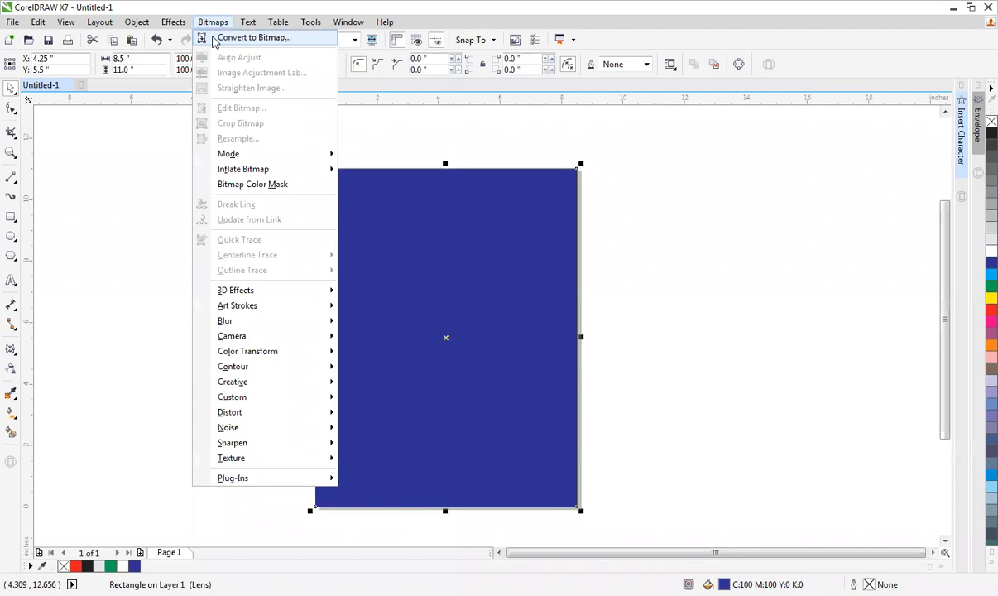
left_click(213, 39)
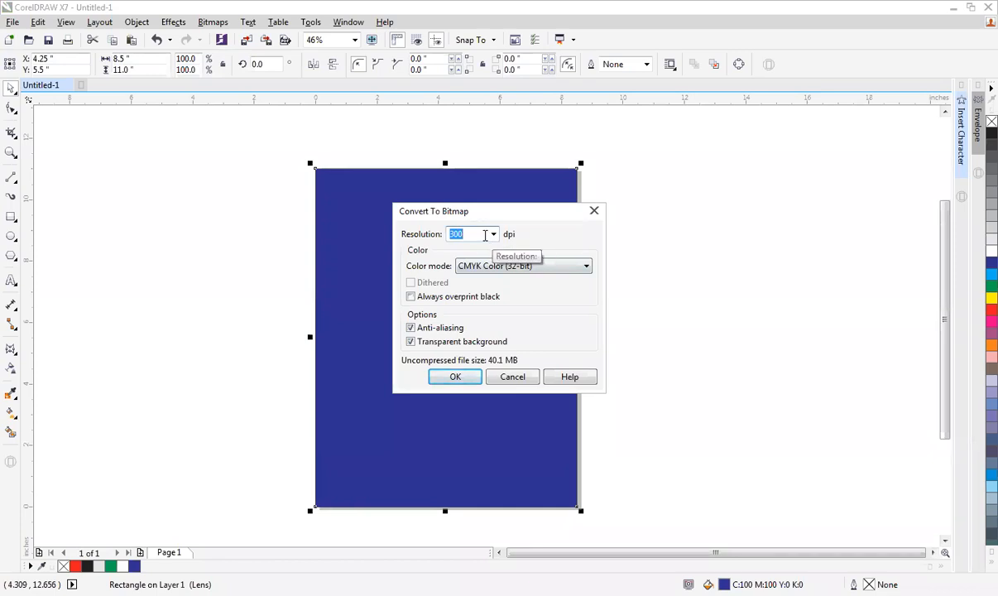
left_click(449, 379)
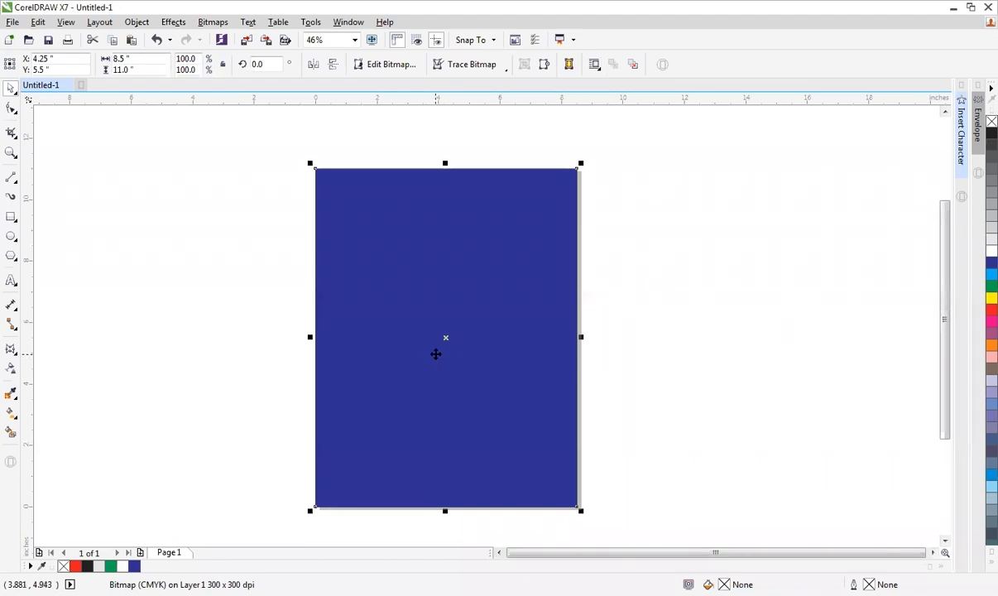
Place a copy of the blue rectangle beside the page, centred about 13.6 inches across, and fill it orange (C:0 M:60 Y:100 K:0).
left_click_drag(424, 341, 734, 358)
left_click(991, 346)
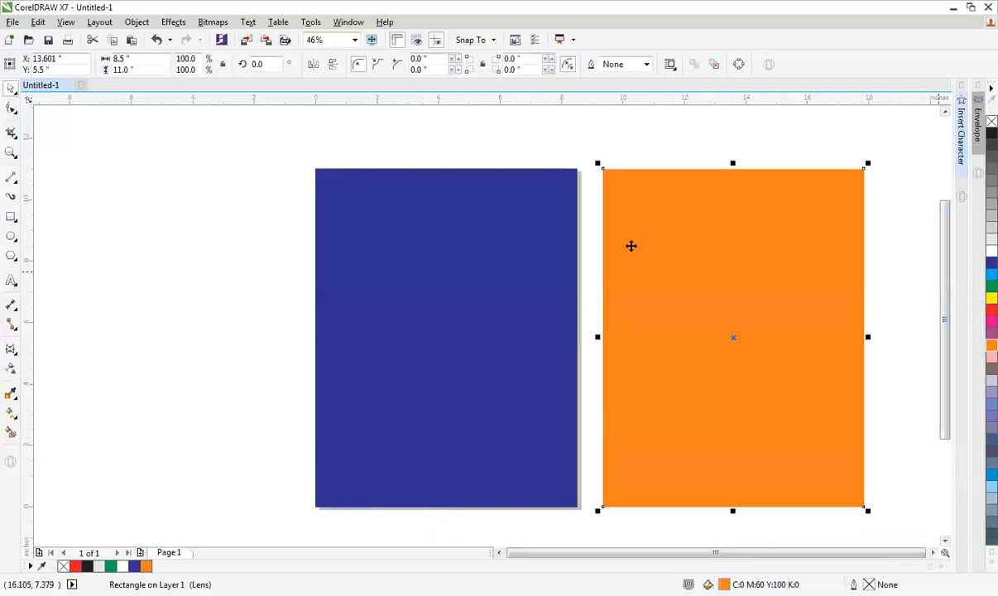
Convert the blue rectangle on the page to a 300 dpi CMYK bitmap.
left_click(441, 253)
left_click(209, 23)
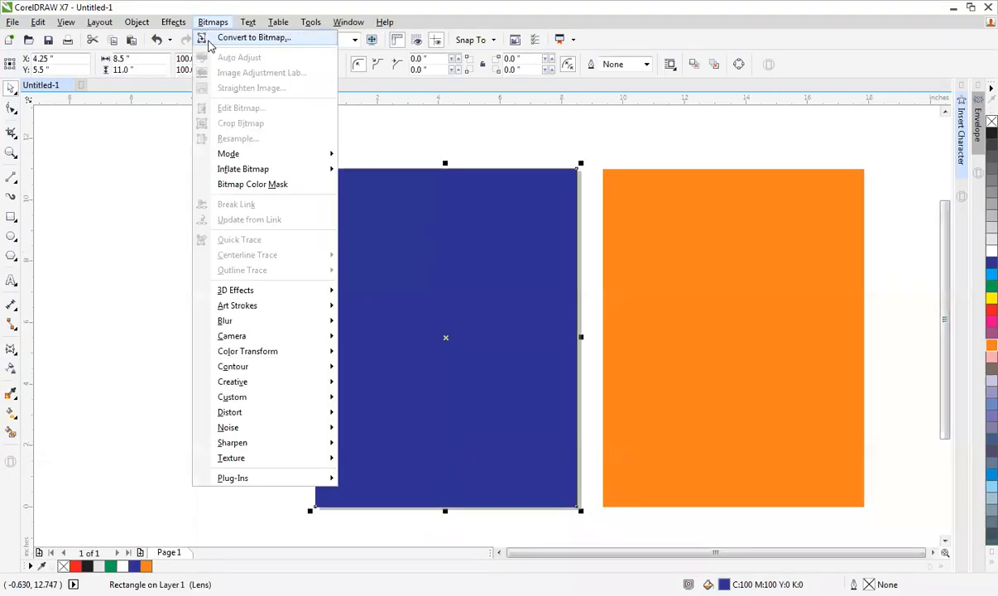
left_click(217, 37)
left_click(457, 378)
Try to recolour the blue bitmap with several different palette colours.
left_click(422, 328)
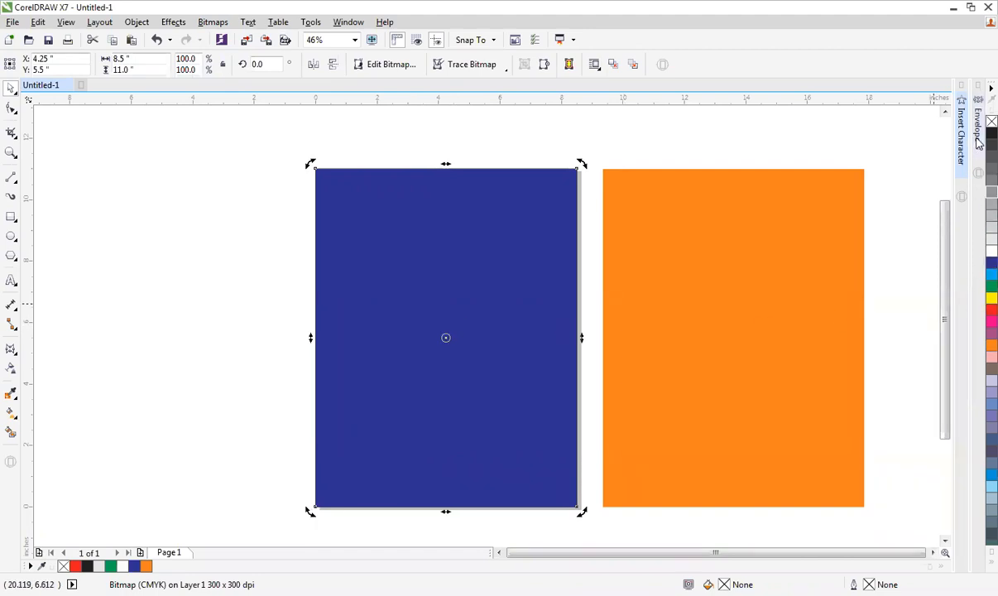
left_click(990, 333)
left_click(989, 381)
left_click(990, 404)
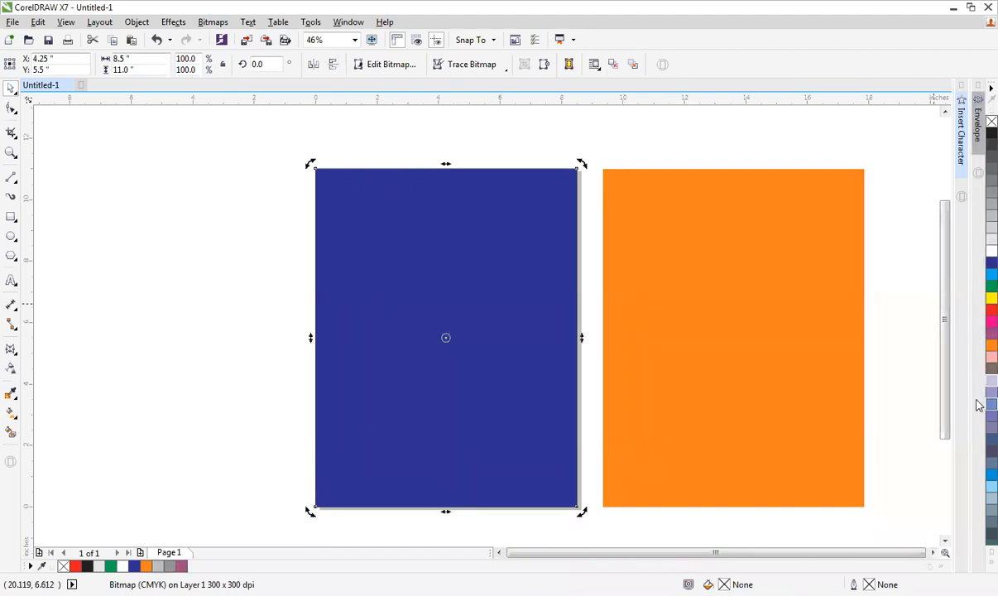
Compare which bitmap commands and effects are available for the blue bitmap and for the orange vector rectangle.
left_click(728, 352)
left_click(401, 293)
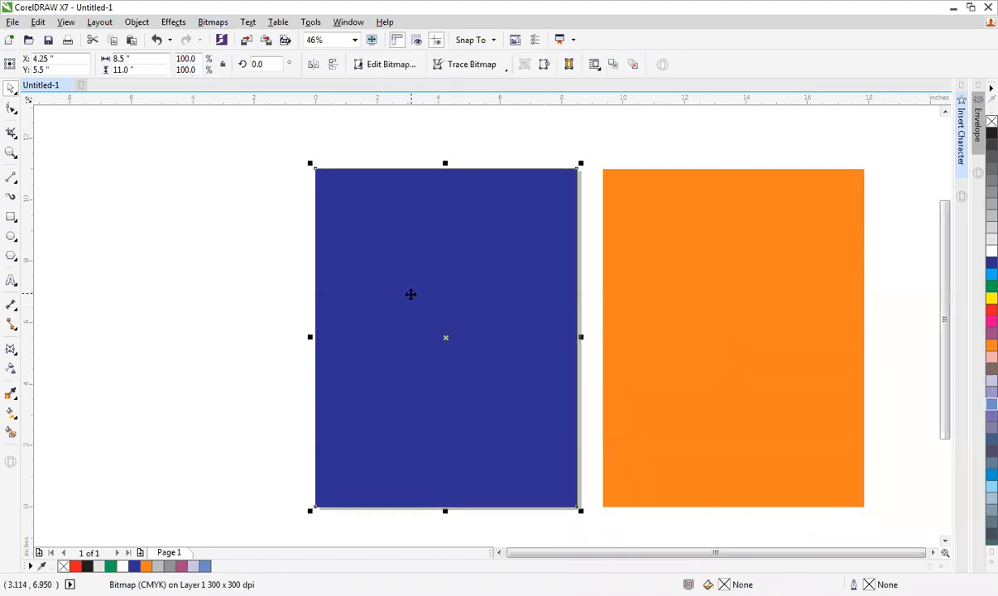
left_click(213, 22)
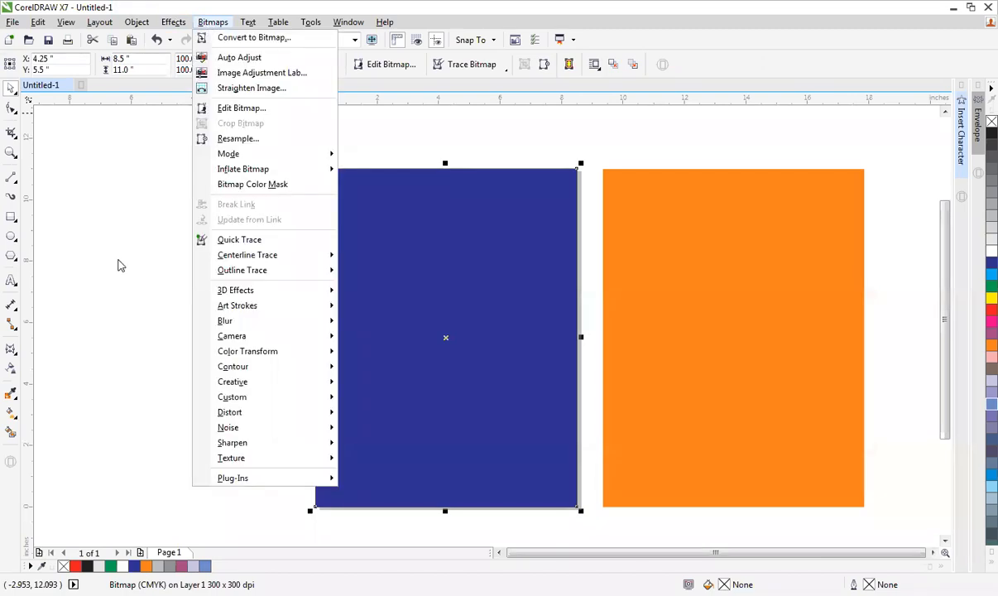
left_click(11, 217)
left_click(625, 240)
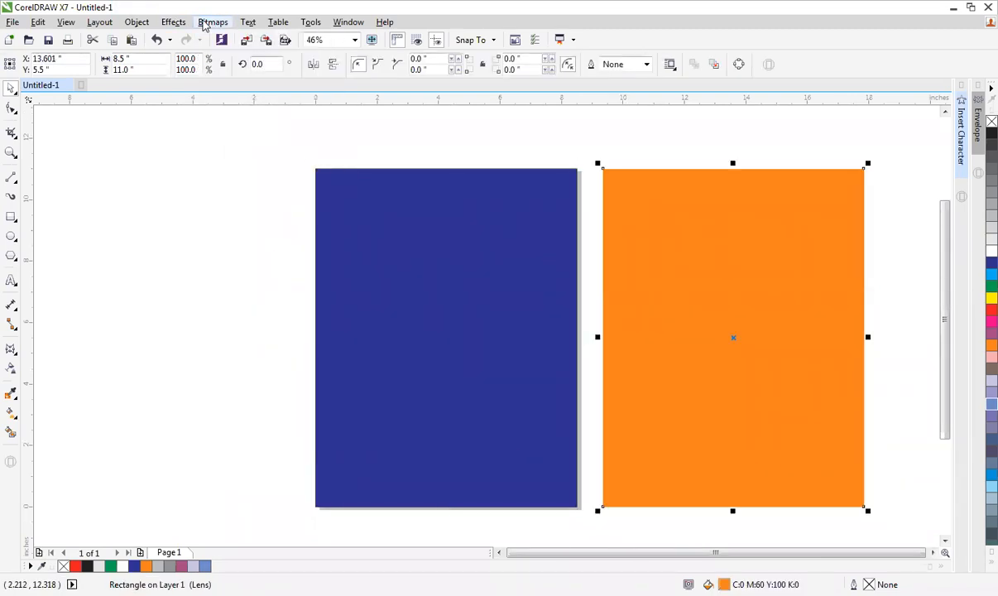
left_click(206, 23)
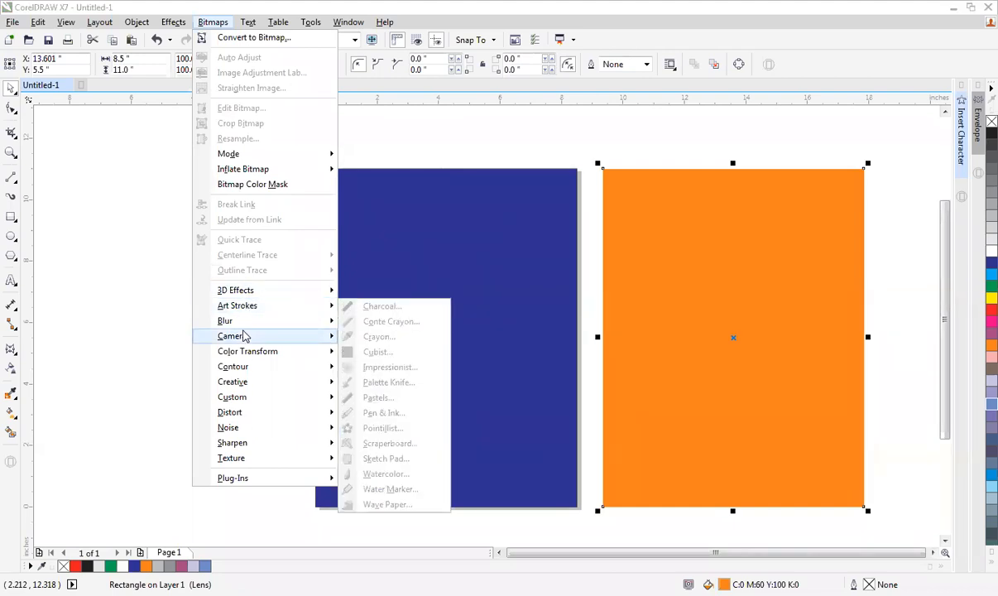
mouse_move(243, 386)
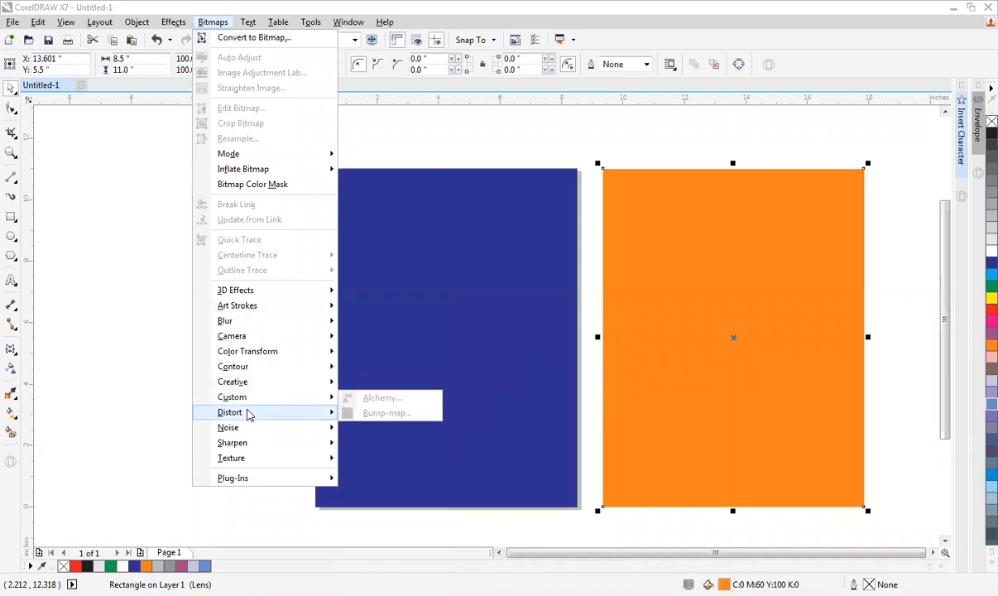
mouse_move(249, 424)
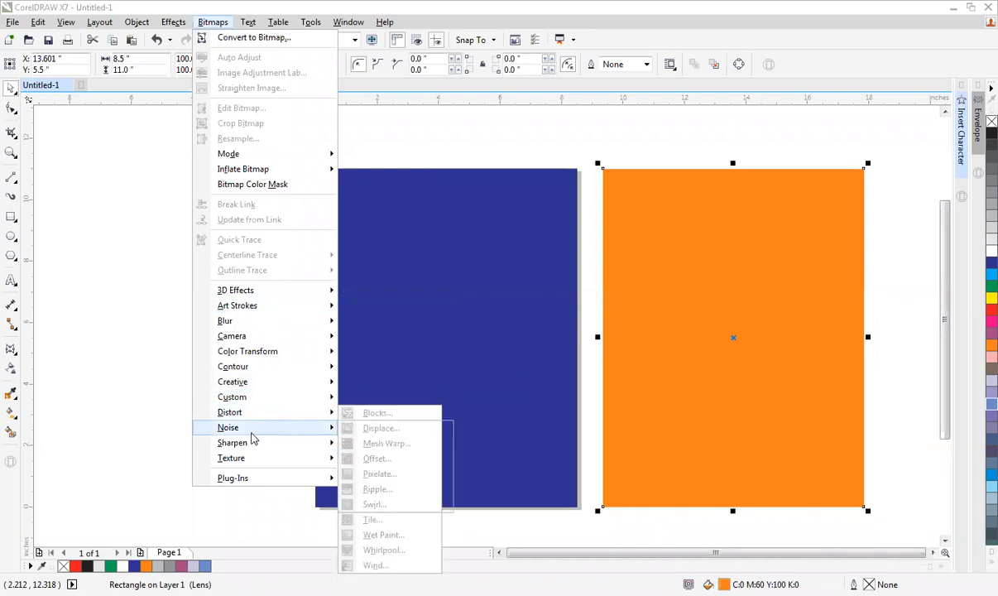
Examine the effects offered for the blue bitmap, including the 3D Effects, Camera, Distort, Sharpen and Texture categories.
left_click(413, 337)
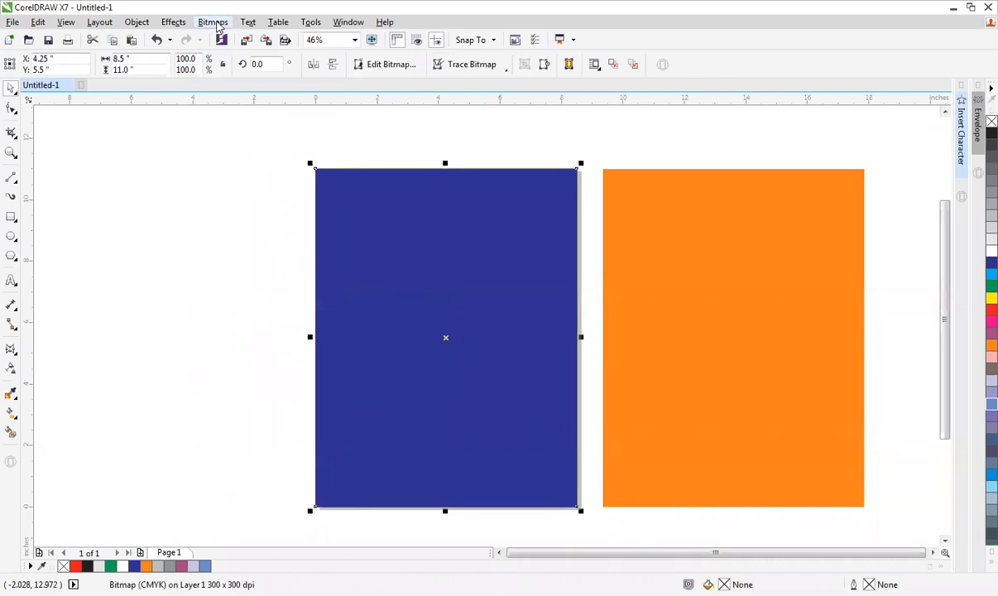
left_click(212, 22)
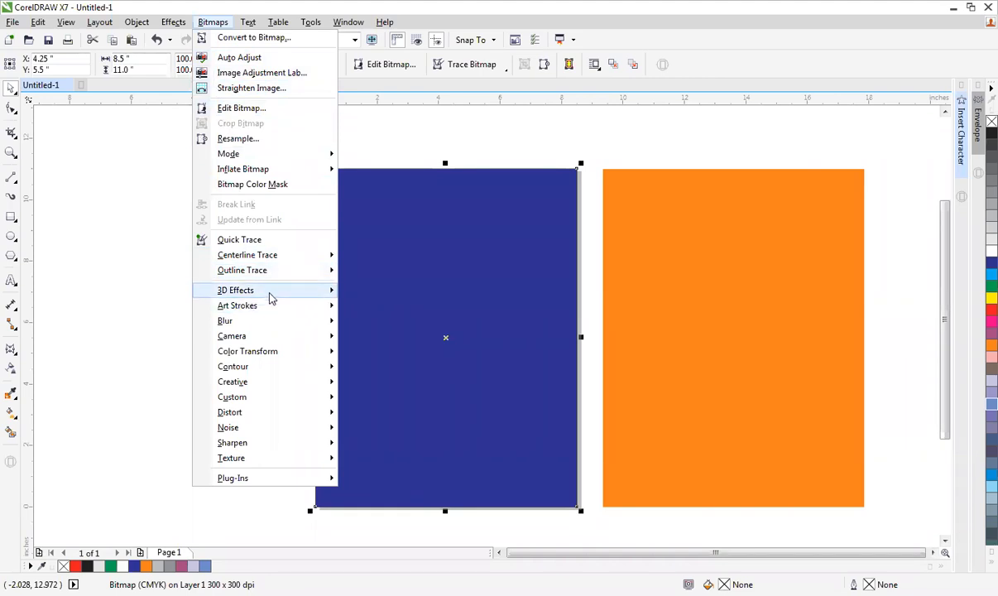
mouse_move(270, 294)
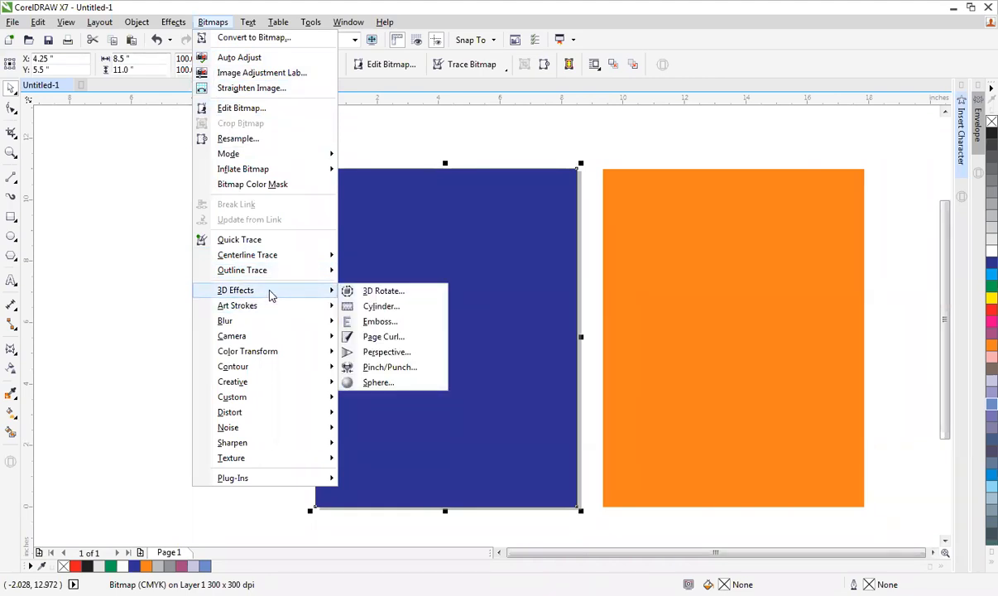
mouse_move(268, 327)
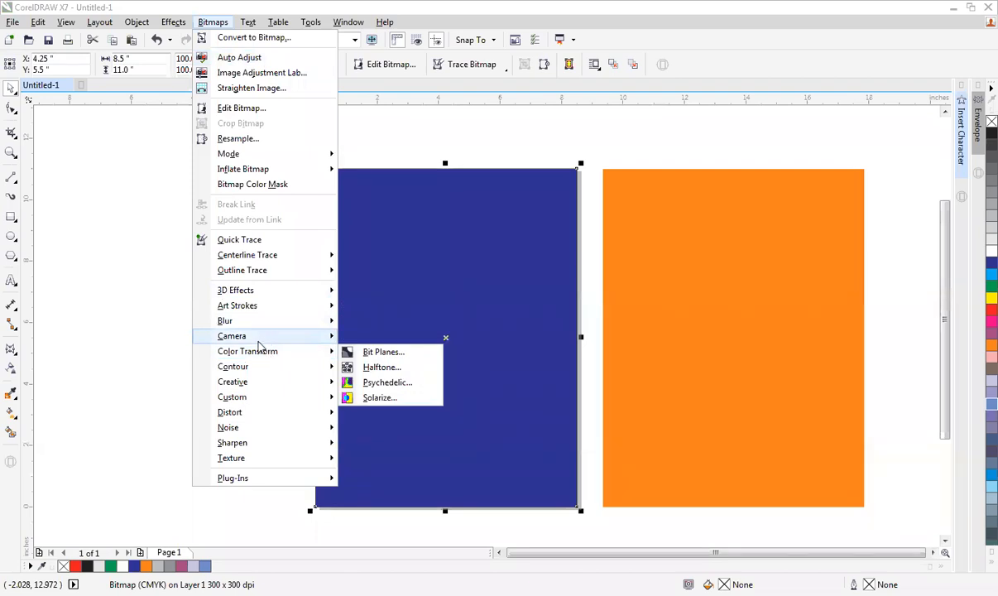
mouse_move(262, 414)
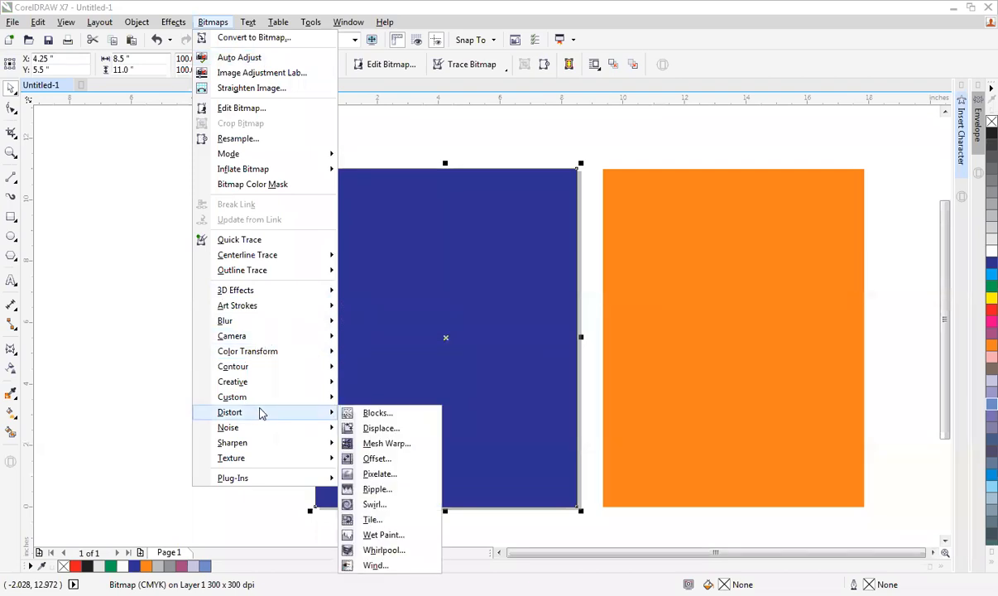
mouse_move(254, 433)
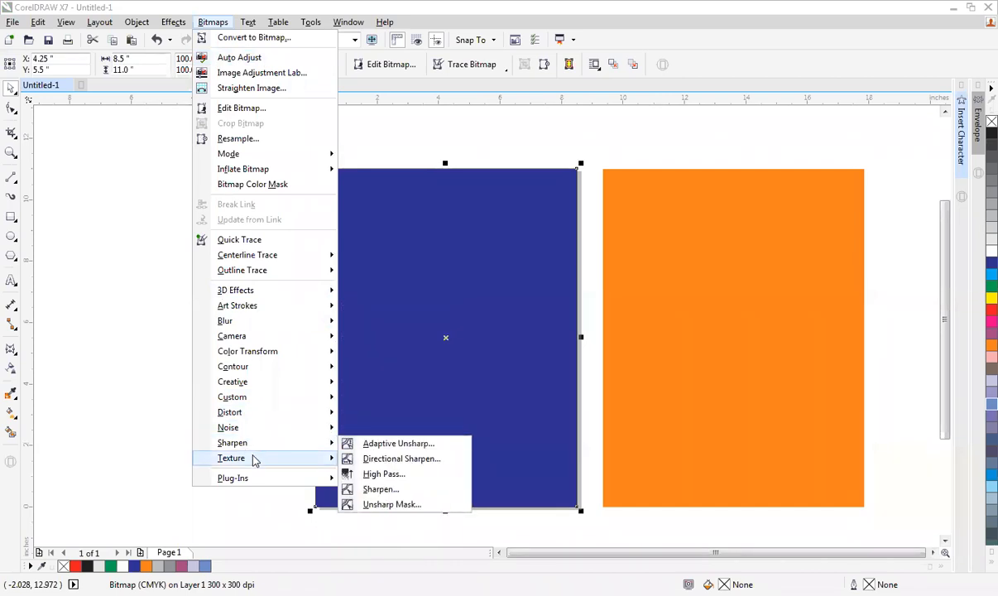
mouse_move(254, 464)
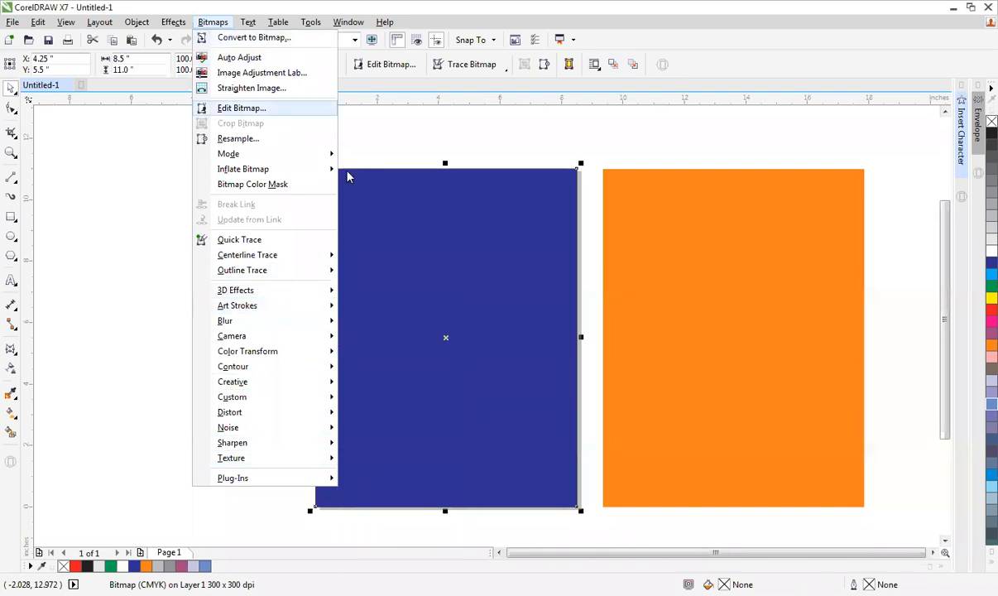
left_click(490, 312)
left_click(466, 315)
left_click(438, 303)
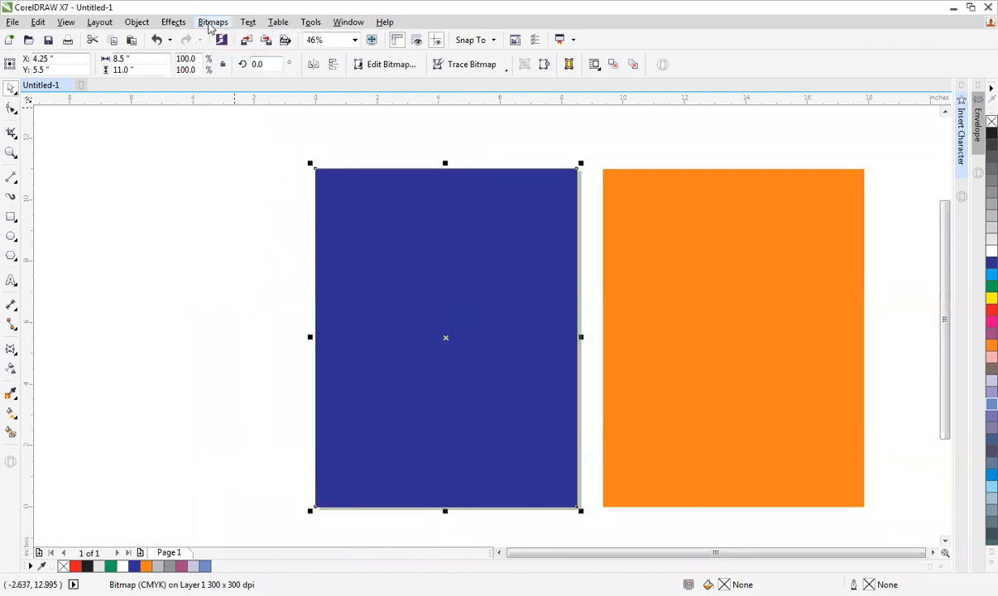
left_click(211, 25)
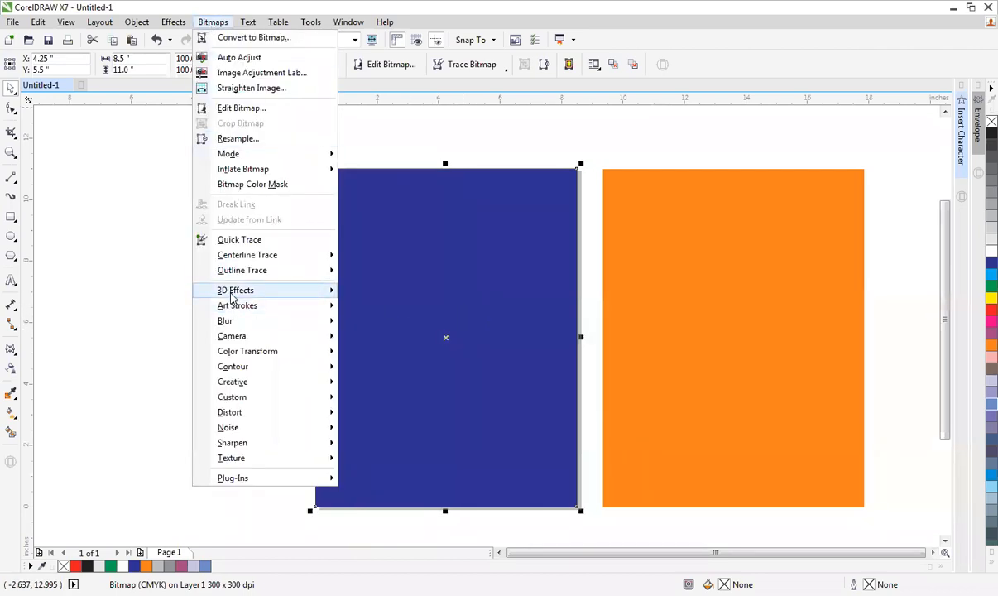
mouse_move(234, 298)
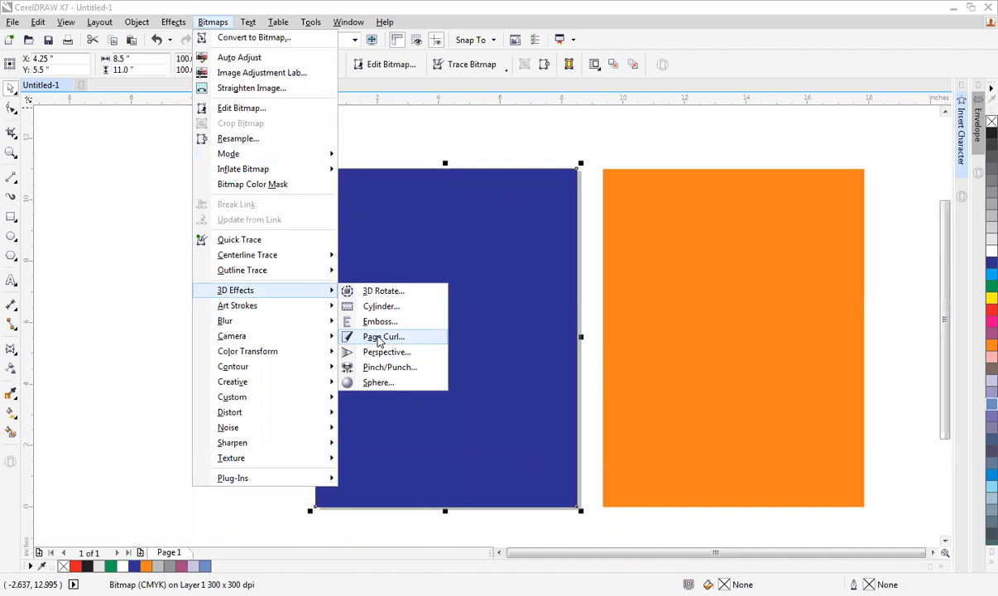
left_click(379, 337)
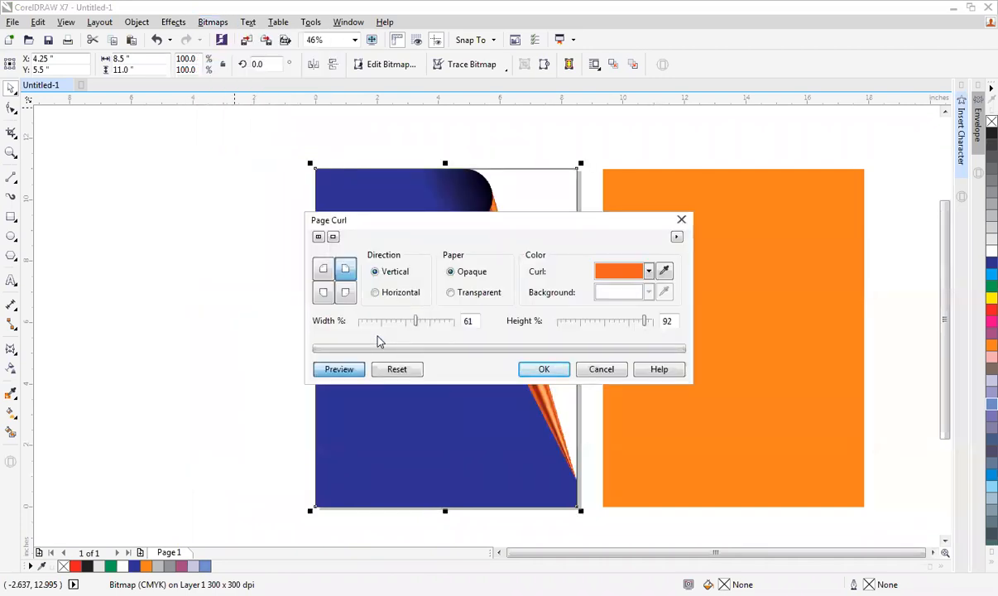
left_click_drag(565, 225, 176, 184)
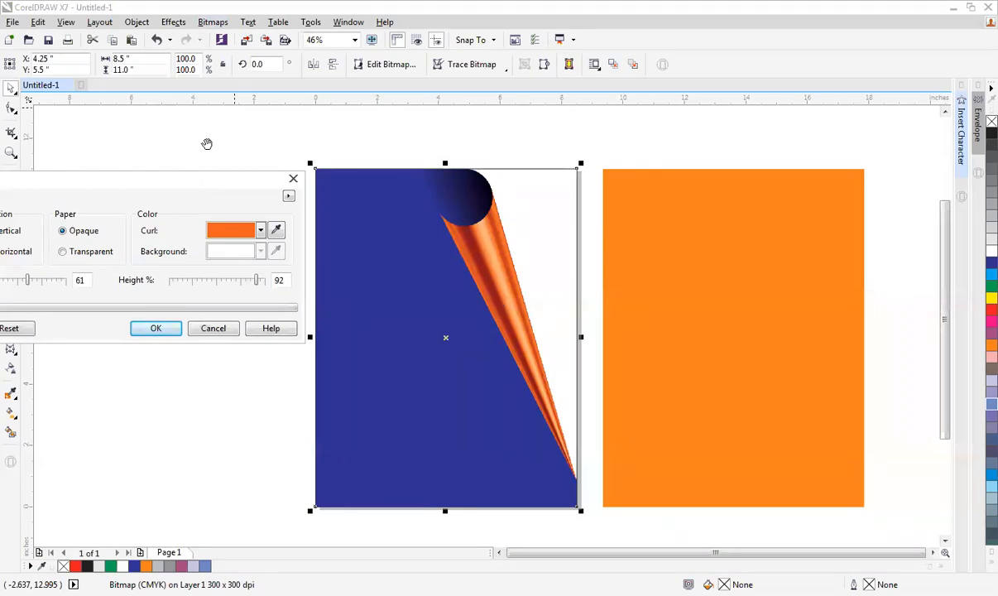
left_click_drag(218, 175, 305, 148)
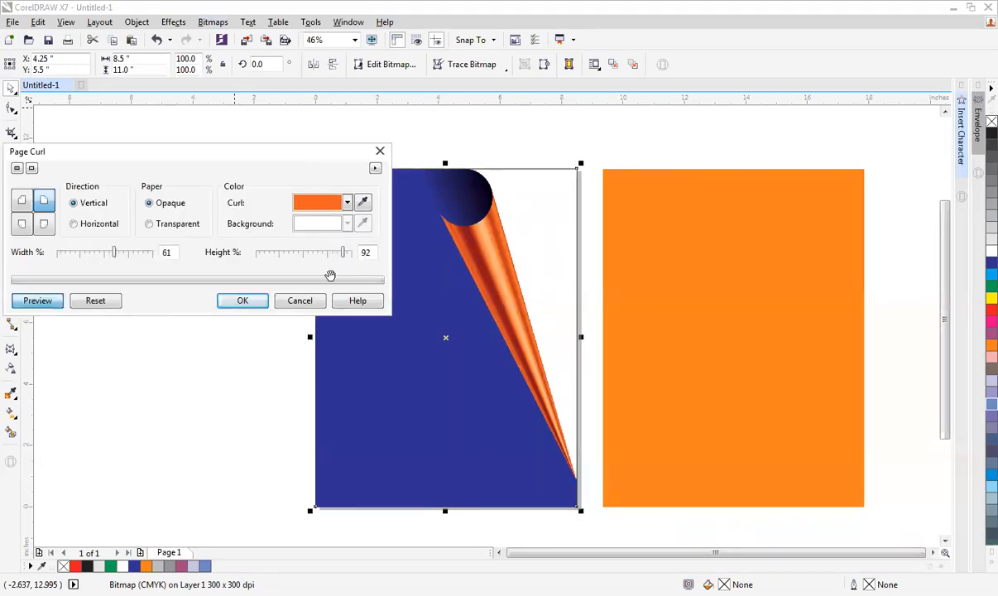
left_click(299, 303)
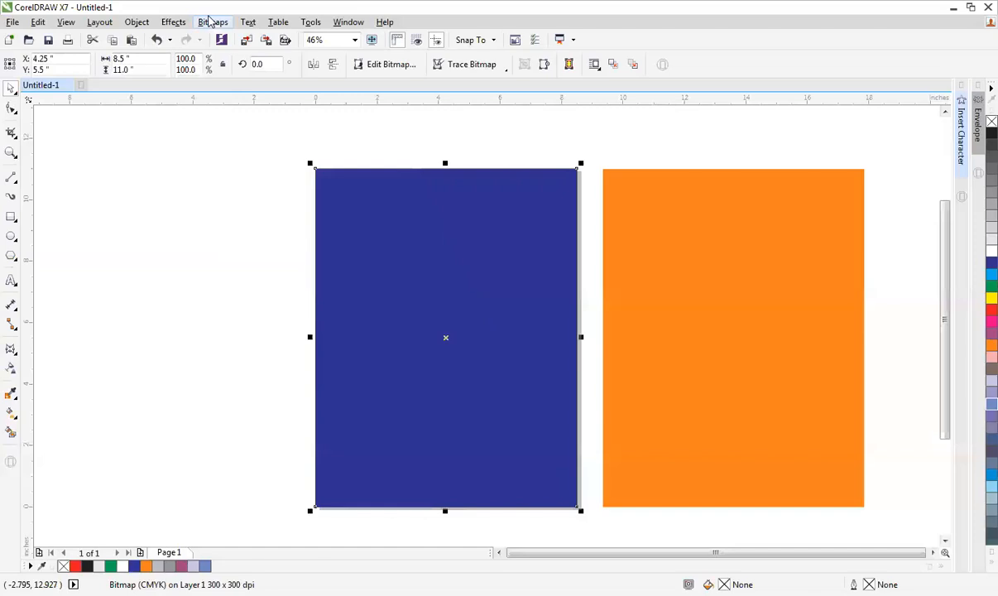
Set up a Page Curl on the blue bitmap's upper-right corner with width 55% and height 51%.
left_click(213, 22)
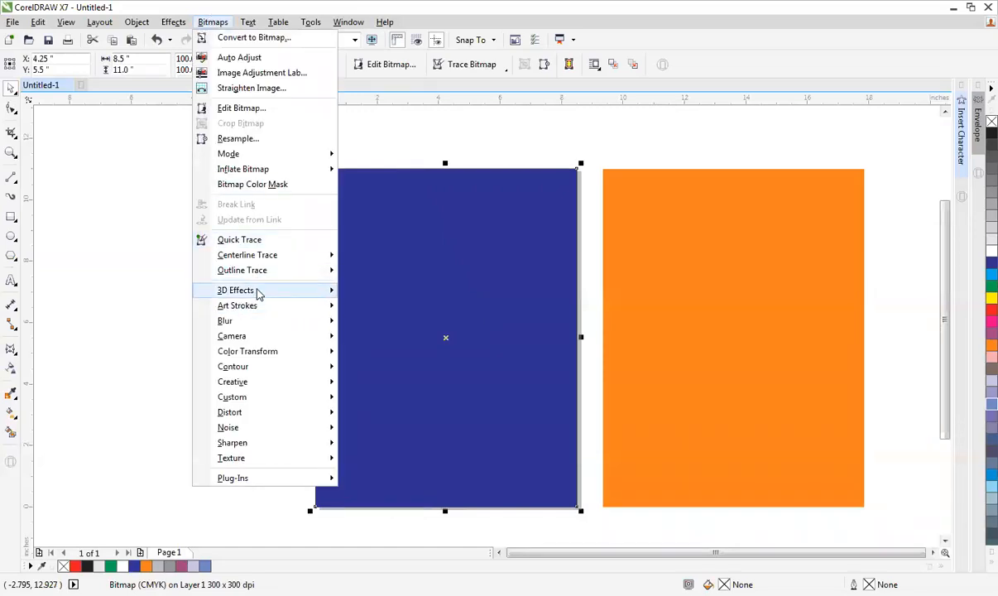
mouse_move(294, 296)
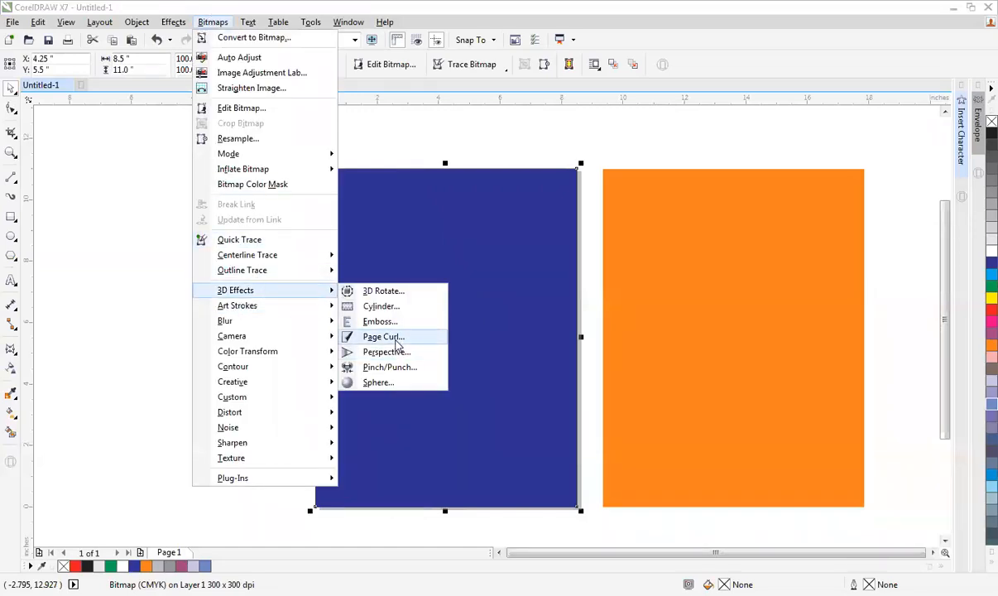
left_click(383, 336)
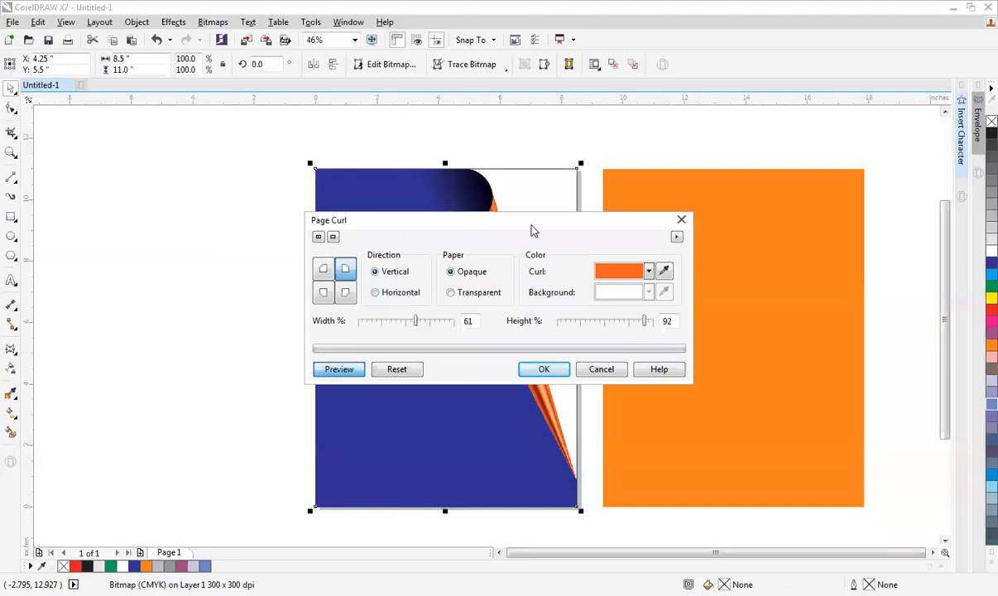
left_click_drag(532, 232, 185, 167)
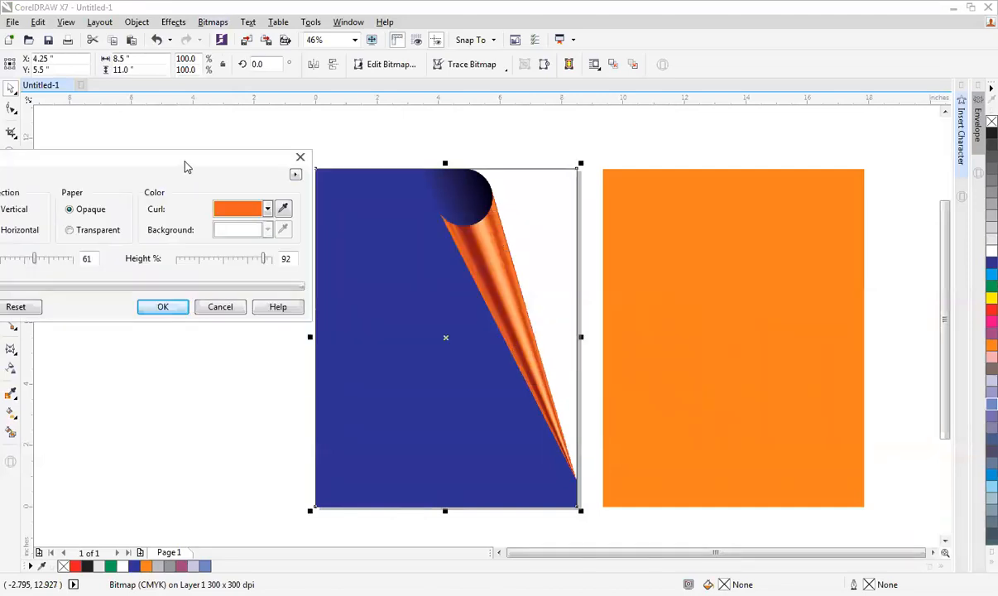
left_click_drag(437, 275, 628, 238)
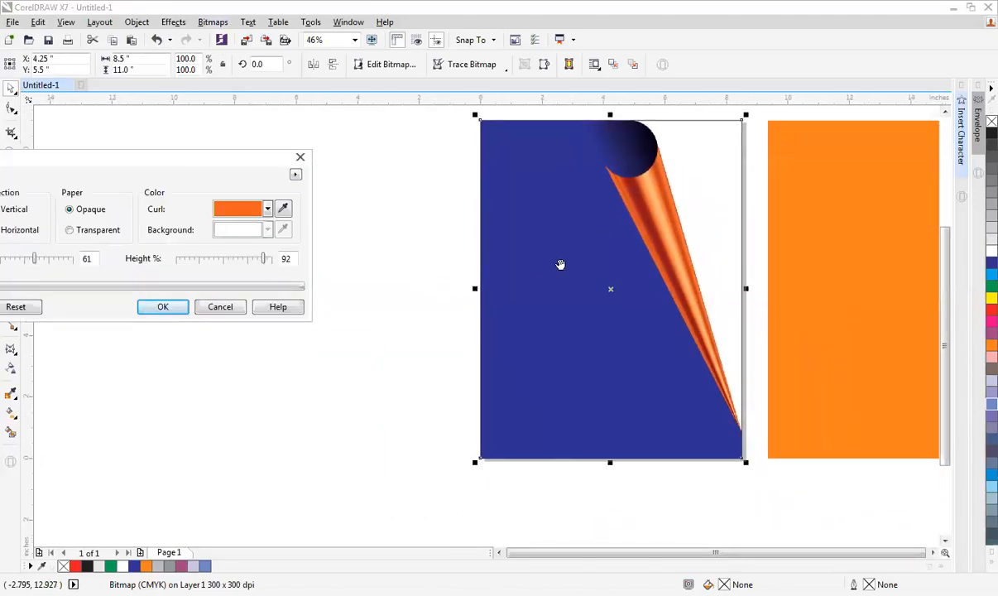
left_click_drag(578, 264, 525, 278)
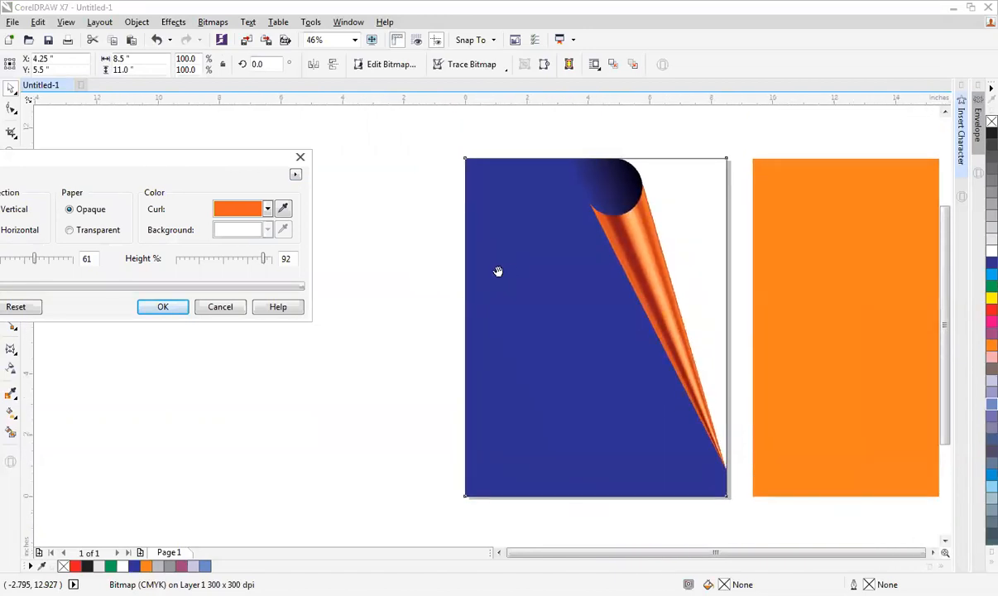
left_click_drag(200, 163, 308, 158)
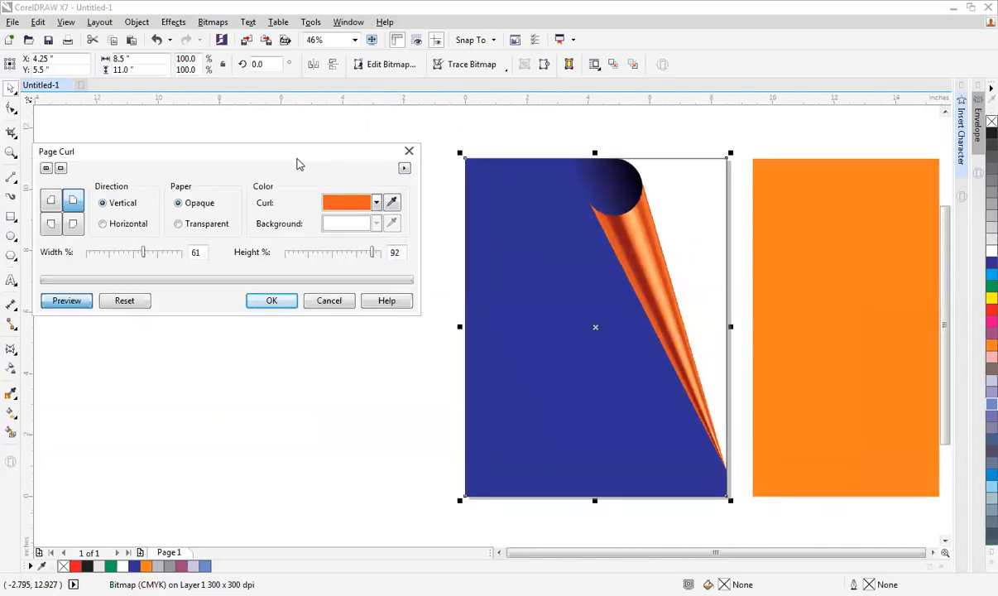
mouse_move(143, 252)
left_mouse_down()
mouse_move(103, 254)
mouse_move(144, 260)
left_mouse_up()
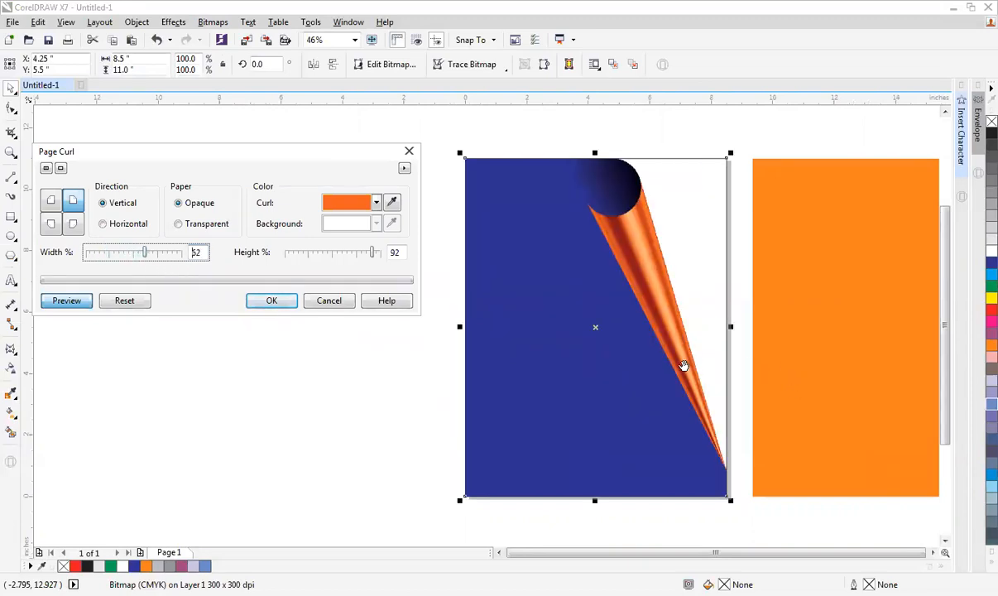
left_click_drag(340, 253, 307, 255)
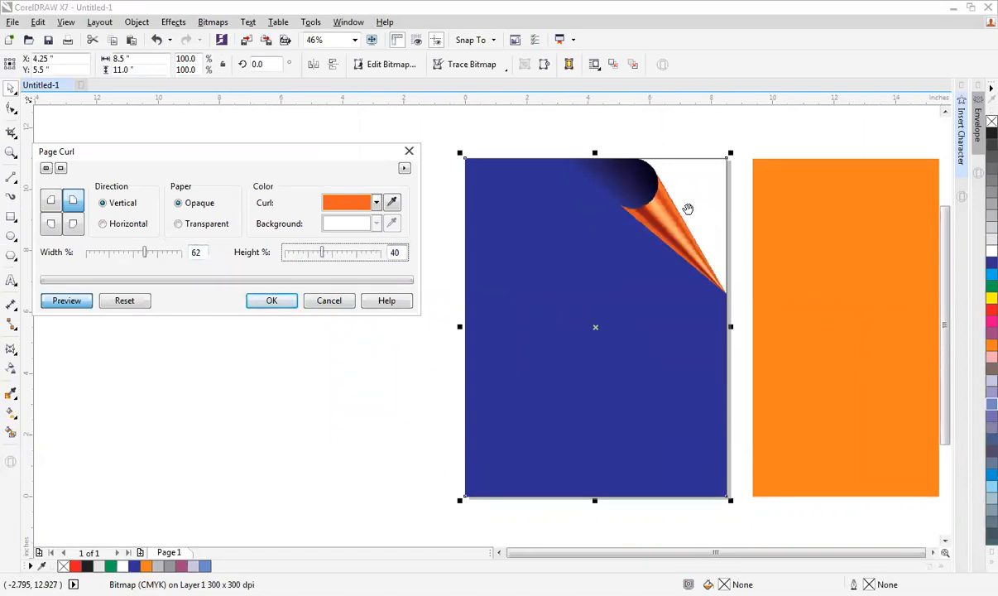
left_click(333, 250)
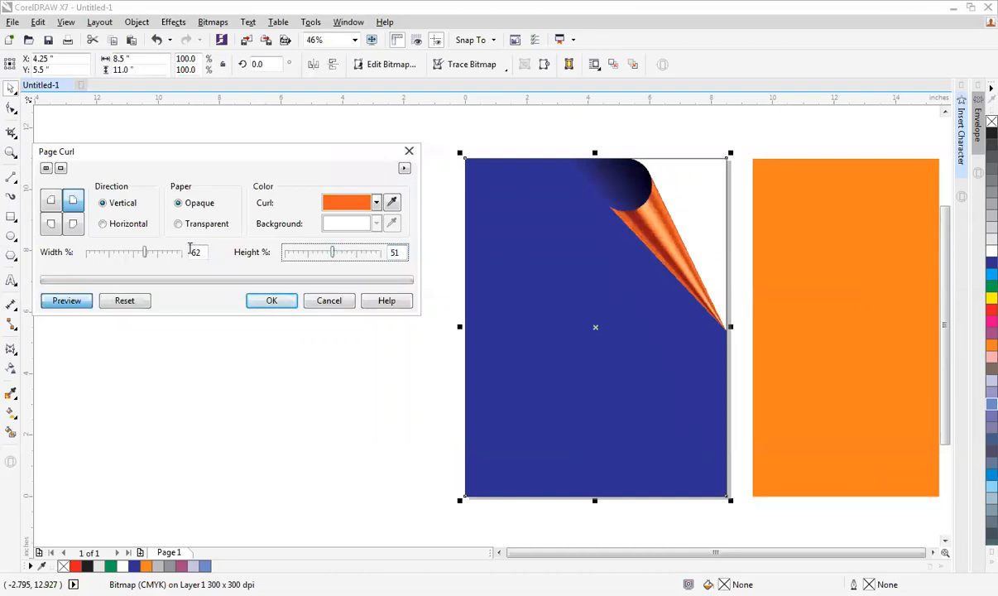
left_click(109, 251)
mouse_move(120, 255)
left_mouse_down()
mouse_move(166, 255)
mouse_move(139, 255)
left_mouse_up()
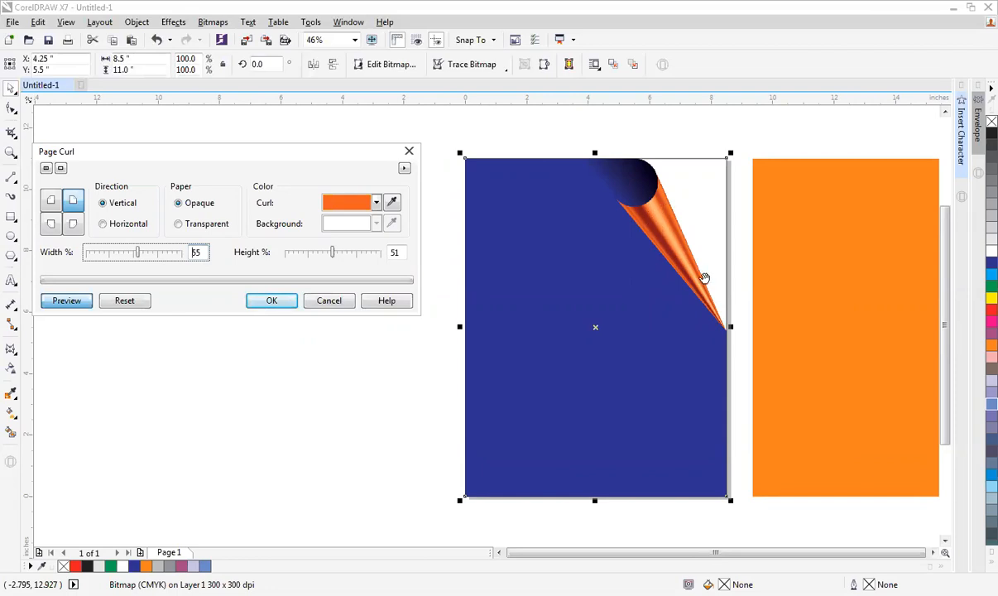
Try a cyan page curl colour, and set the curl colour to blue.
left_click(376, 204)
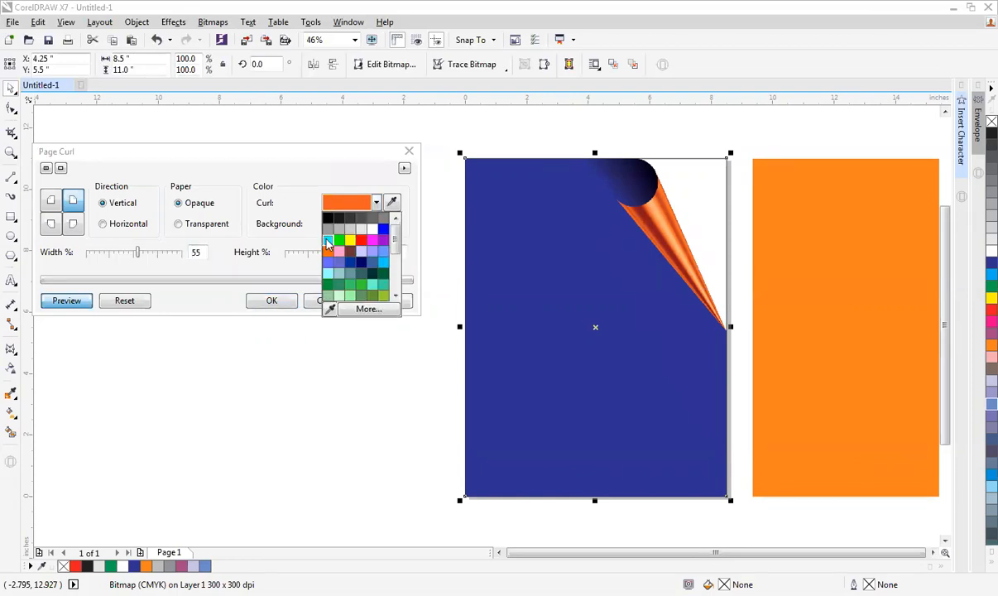
left_click(328, 241)
left_click(377, 204)
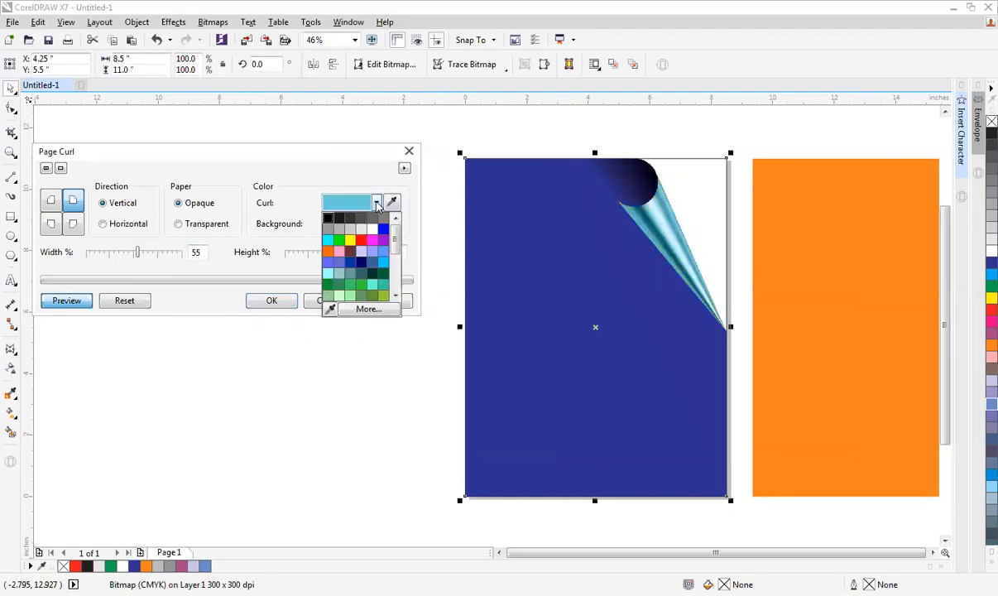
left_click(383, 230)
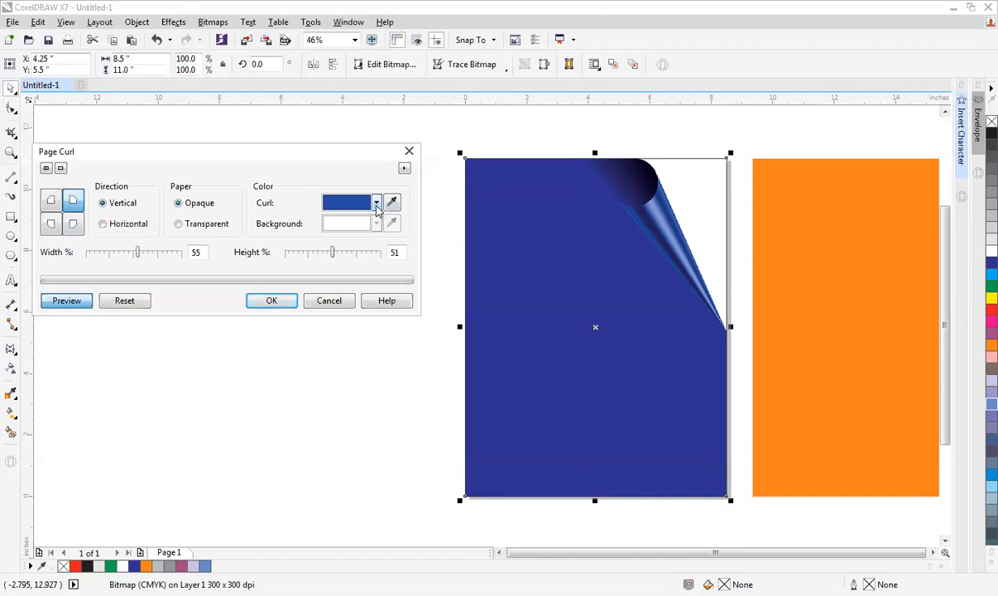
Compare transparent and opaque paper and the horizontal and vertical directions for the page curl.
left_click(189, 225)
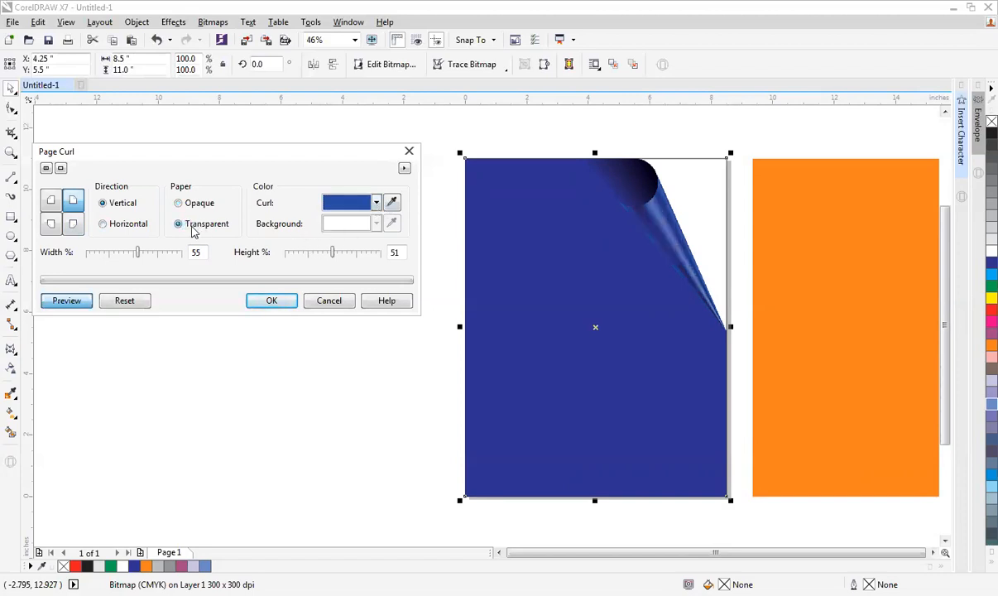
left_click(199, 203)
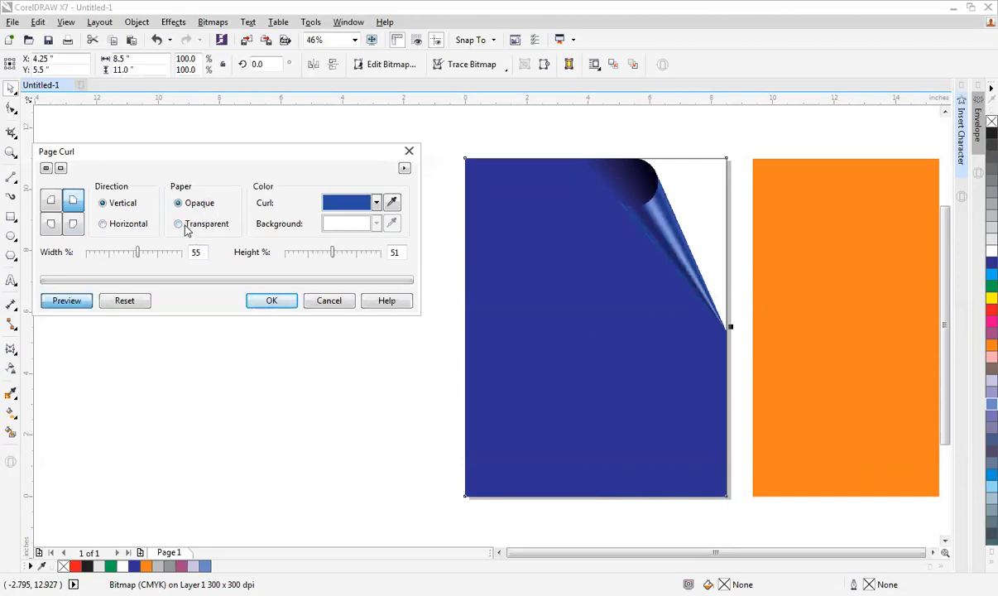
left_click(177, 225)
left_click(102, 224)
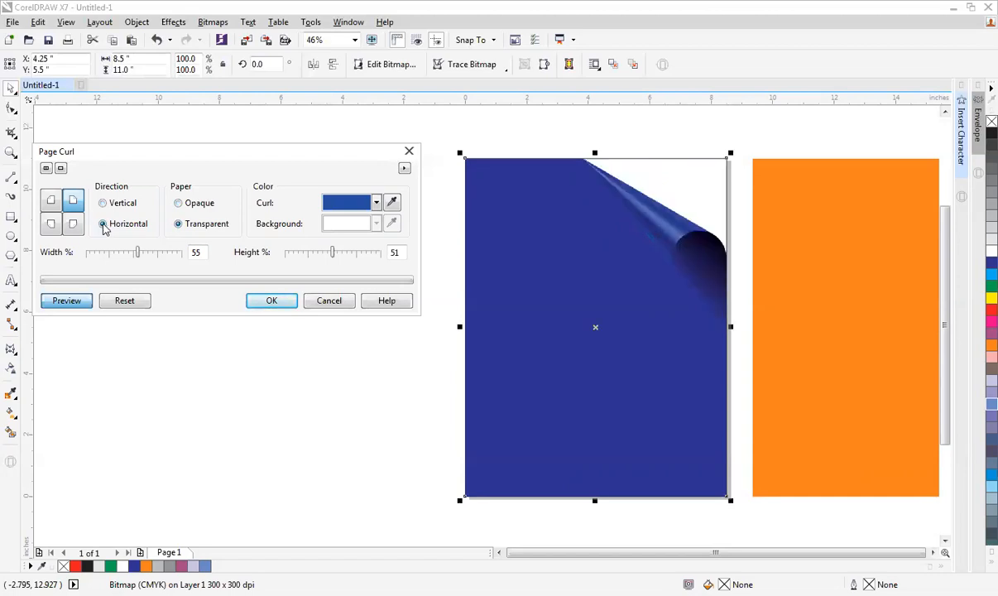
left_click(102, 204)
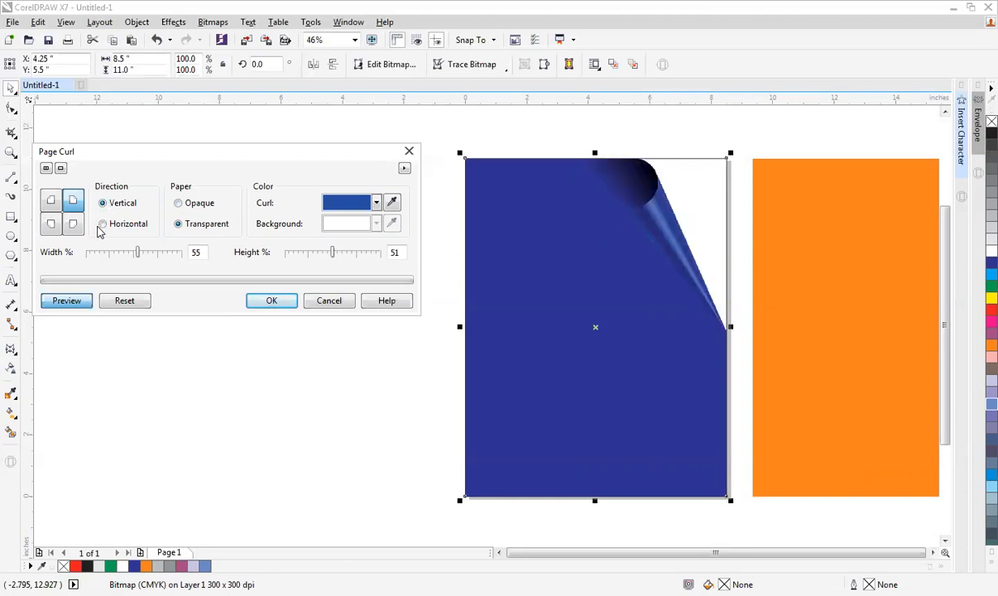
left_click(105, 231)
left_click(102, 204)
Set the curl's paper to Transparent and apply the vertical page curl to the blue bitmap.
left_click(178, 205)
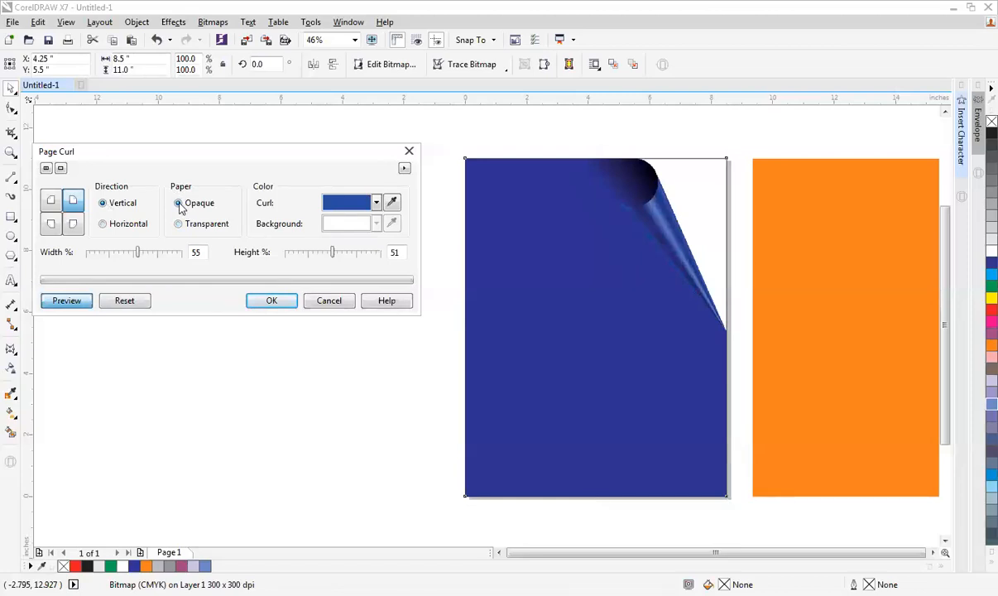
left_click(179, 224)
left_click(178, 205)
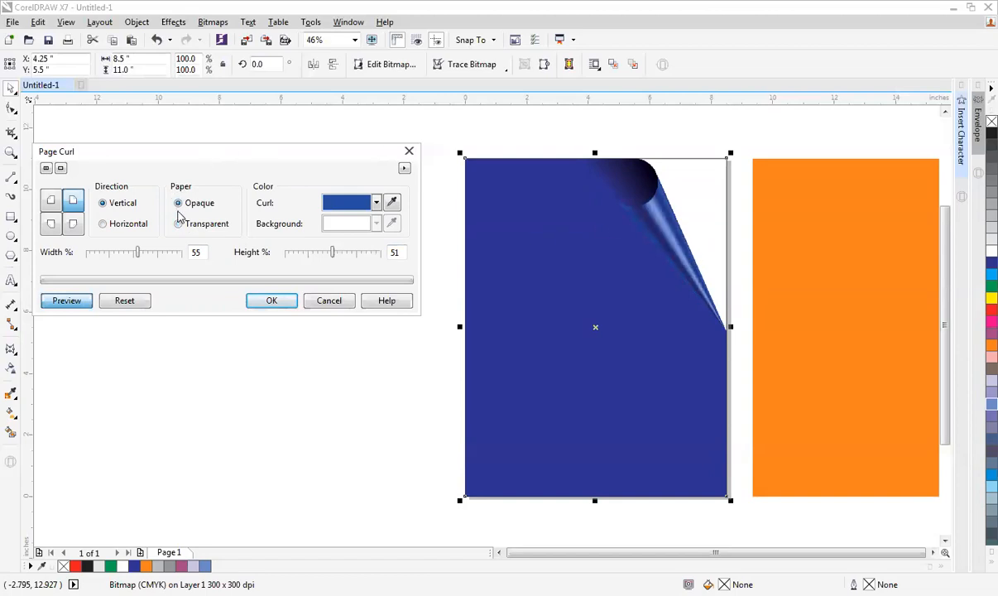
left_click(178, 224)
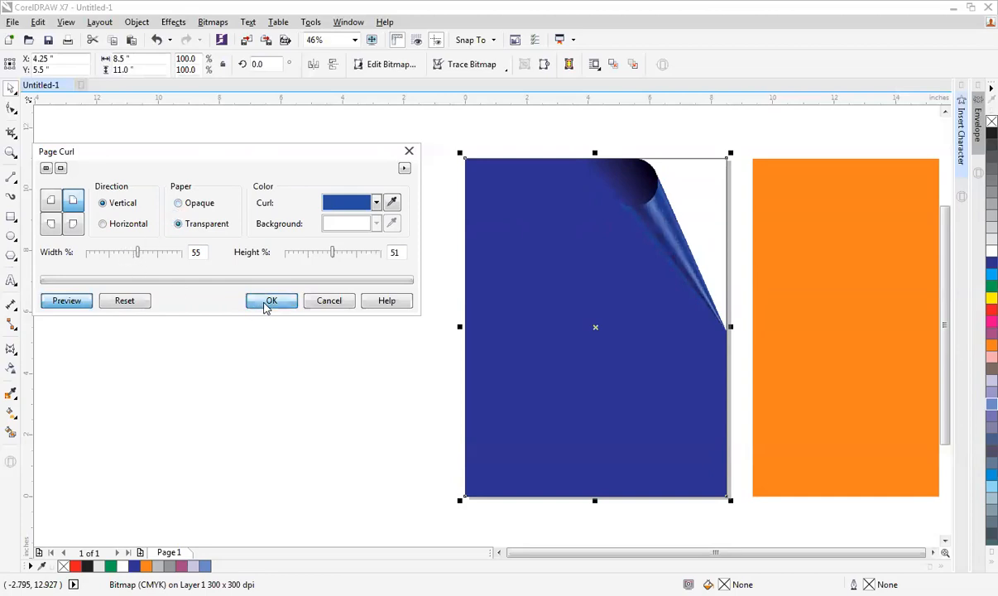
left_click(270, 303)
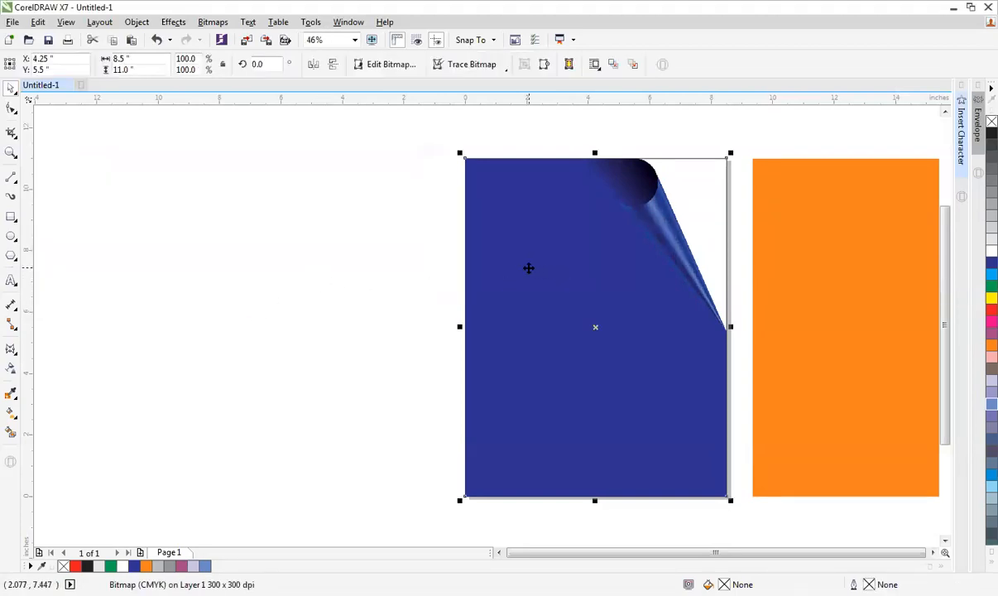
Try a second page curl on the bitmap's upper-left corner, with height 25%, and on its lower-right corner.
left_click(210, 23)
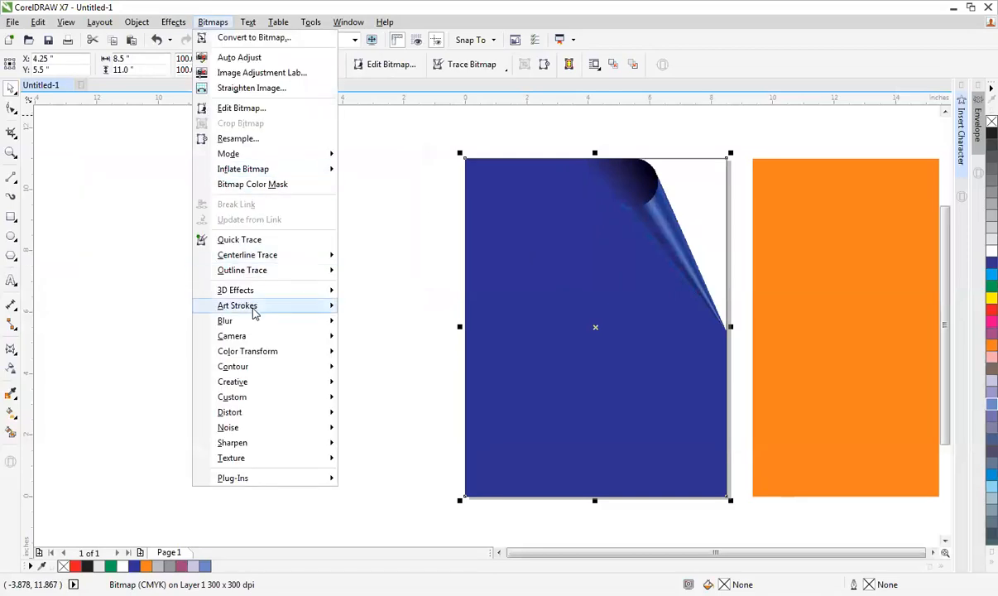
mouse_move(256, 291)
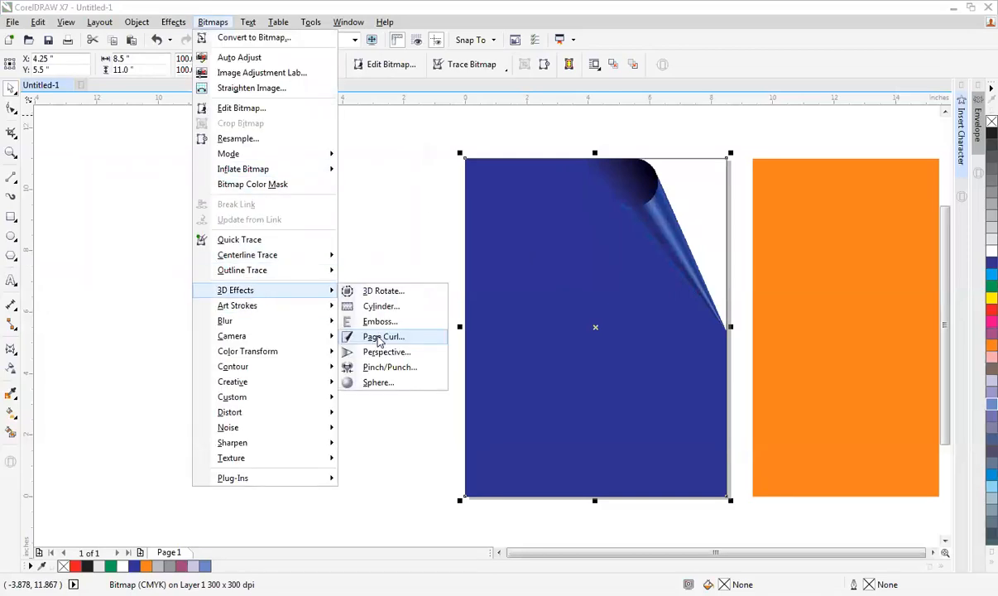
left_click(379, 338)
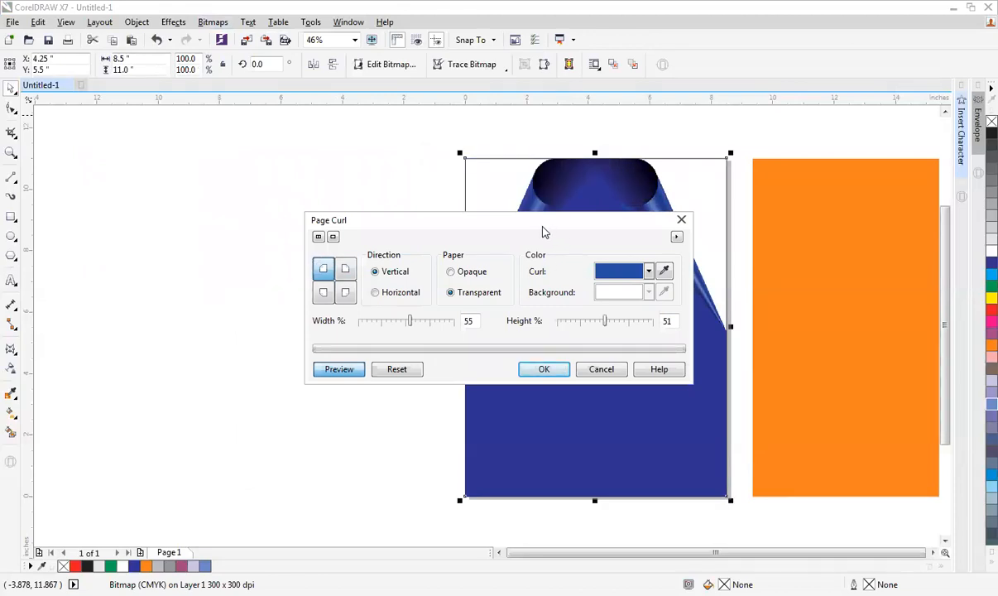
left_click_drag(545, 232, 286, 210)
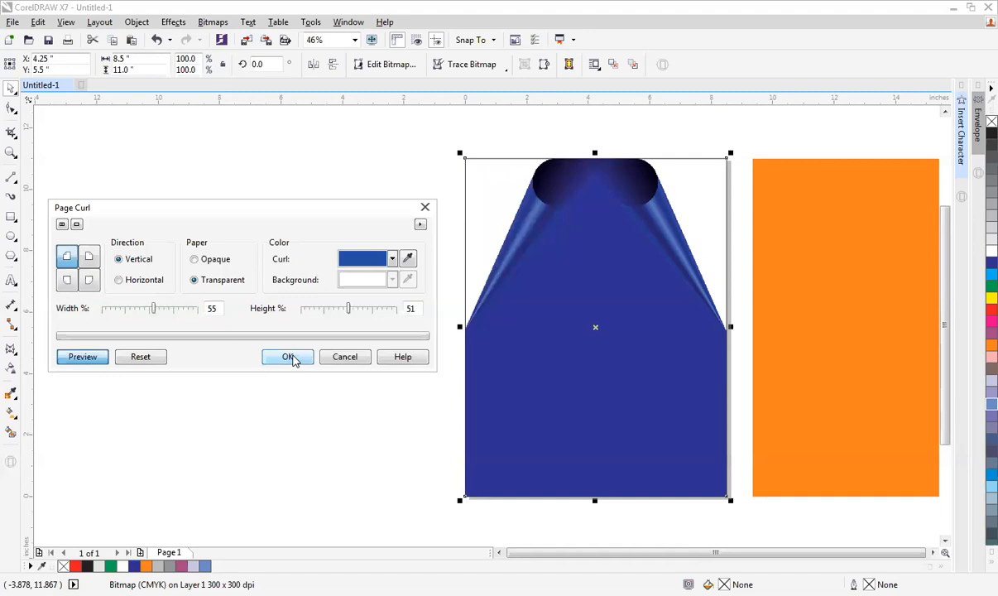
left_click(315, 311)
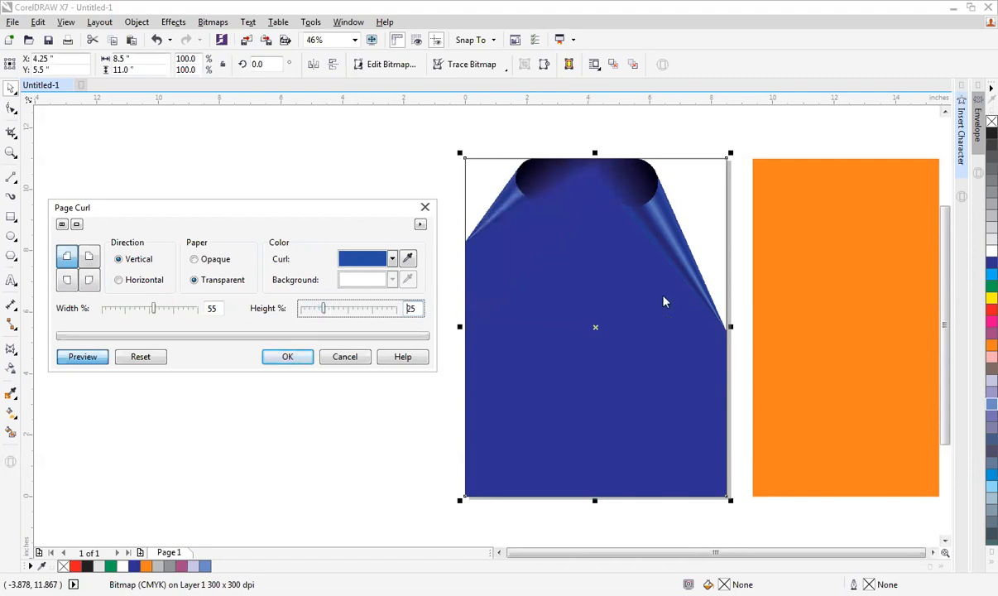
left_click(90, 281)
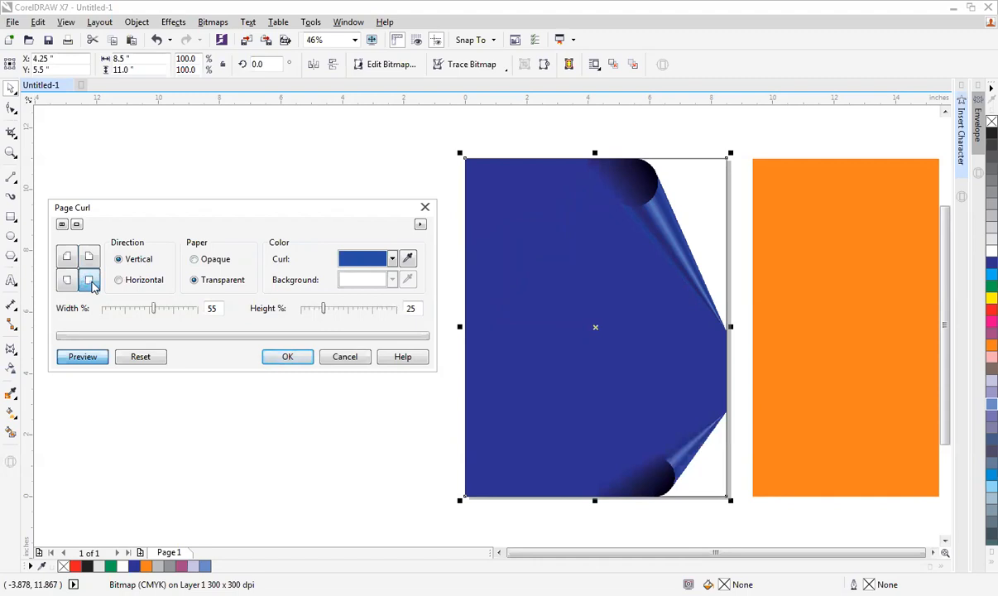
left_click(352, 358)
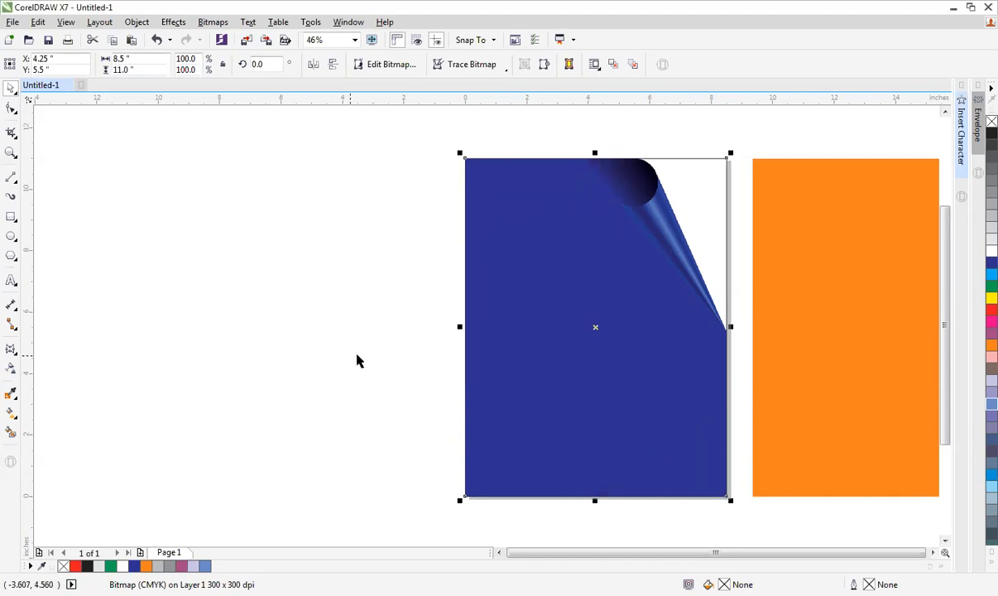
Try page curl widths of 33, 59, 86 and 19% with height 31% on the already curled blue bitmap.
left_click(213, 23)
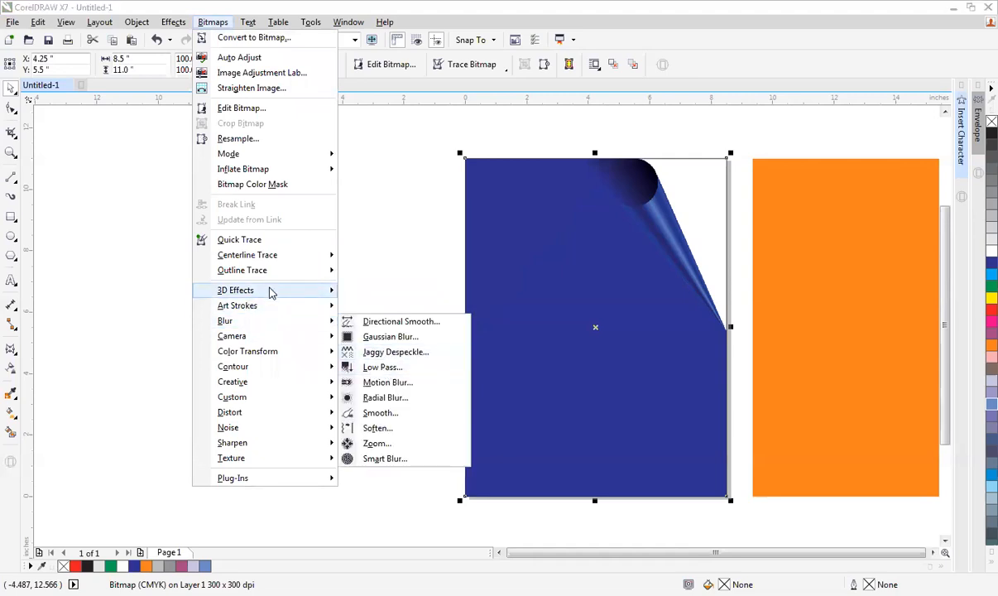
mouse_move(269, 293)
left_click(380, 336)
left_click_drag(430, 226, 231, 193)
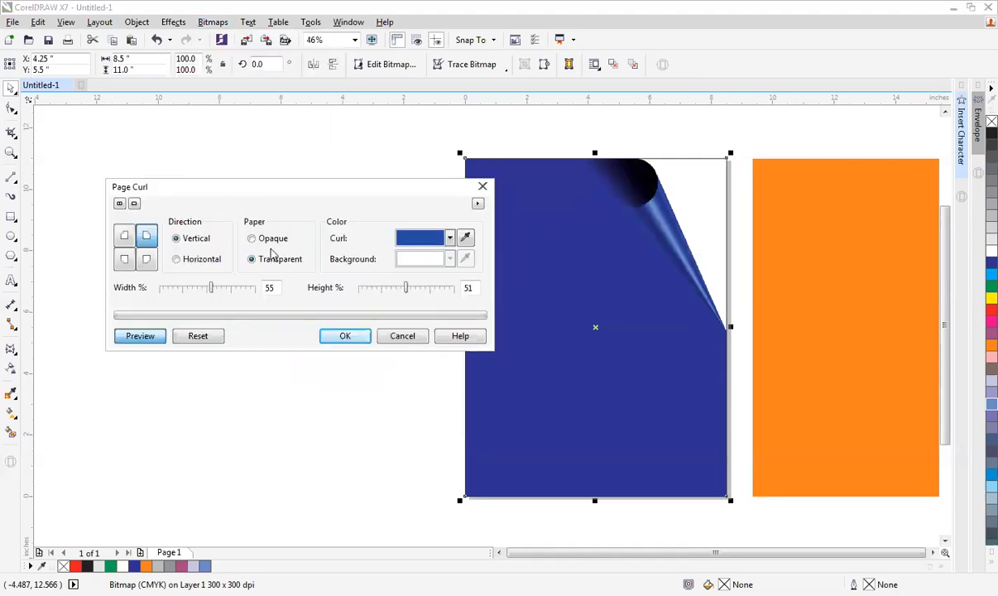
left_click_drag(420, 292, 383, 288)
left_click(170, 288)
left_click(190, 289)
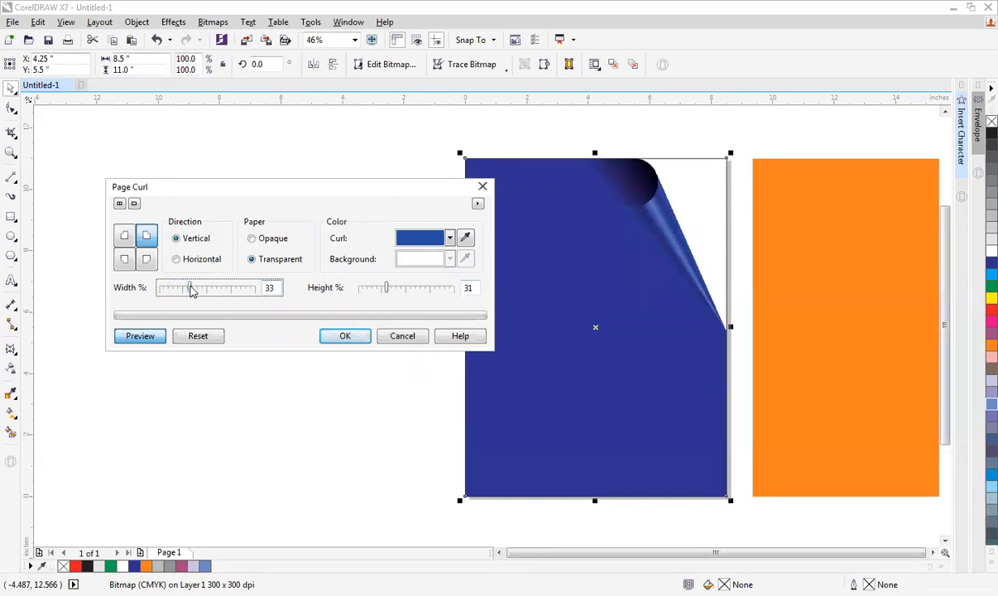
left_click(215, 292)
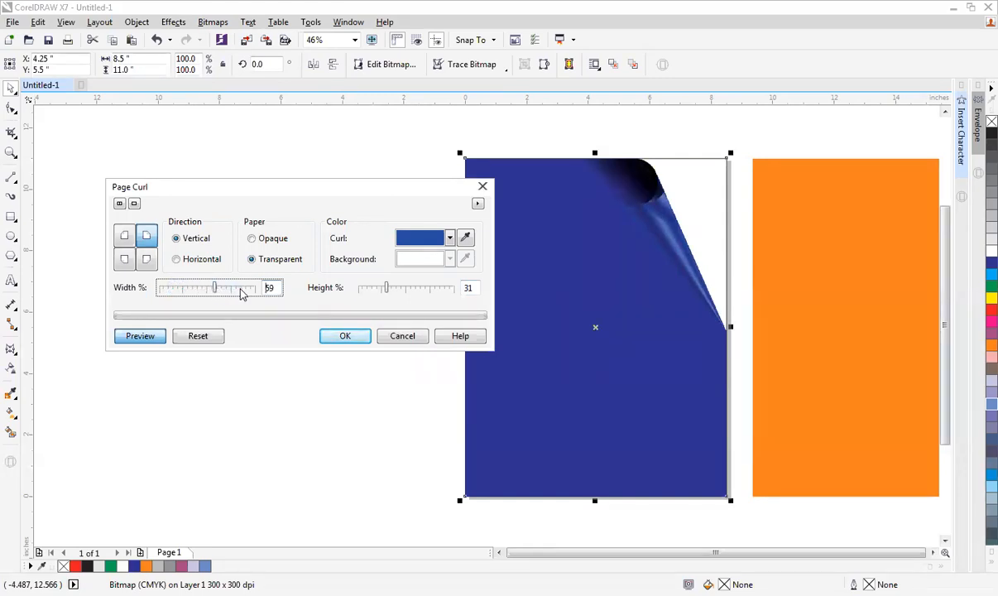
left_click(242, 291)
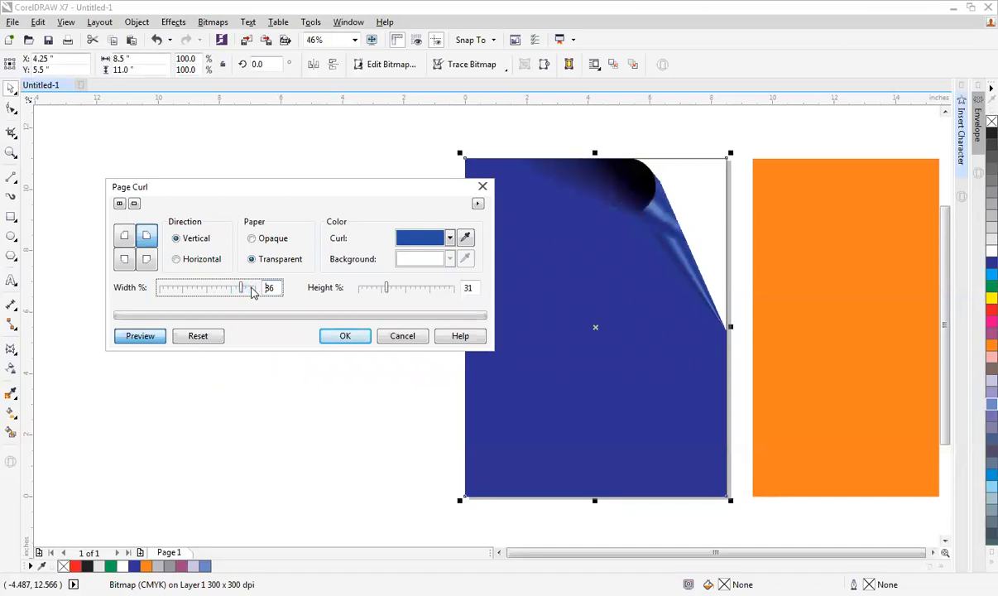
left_click(173, 290)
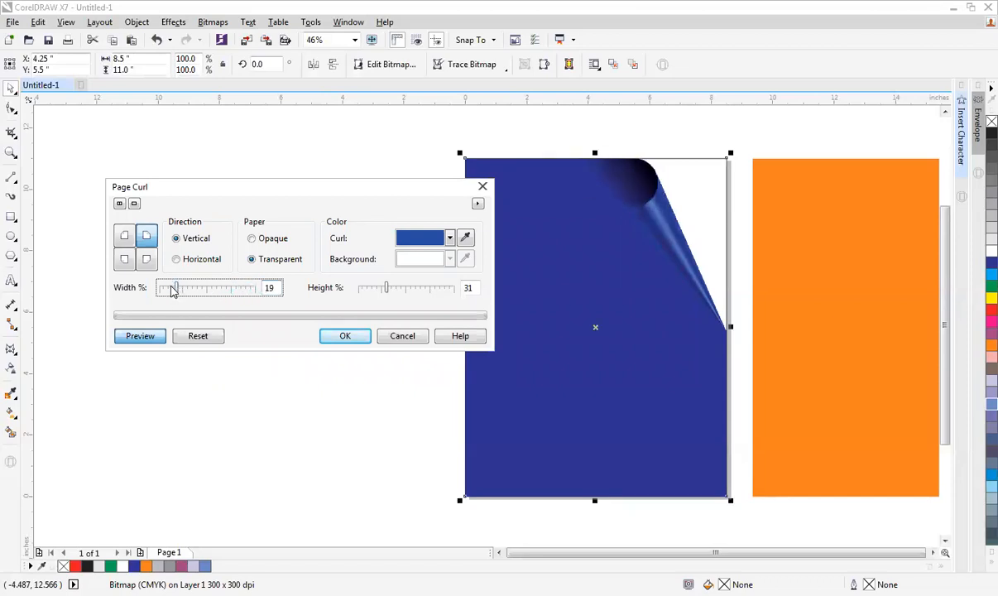
left_click(403, 336)
left_click(493, 266)
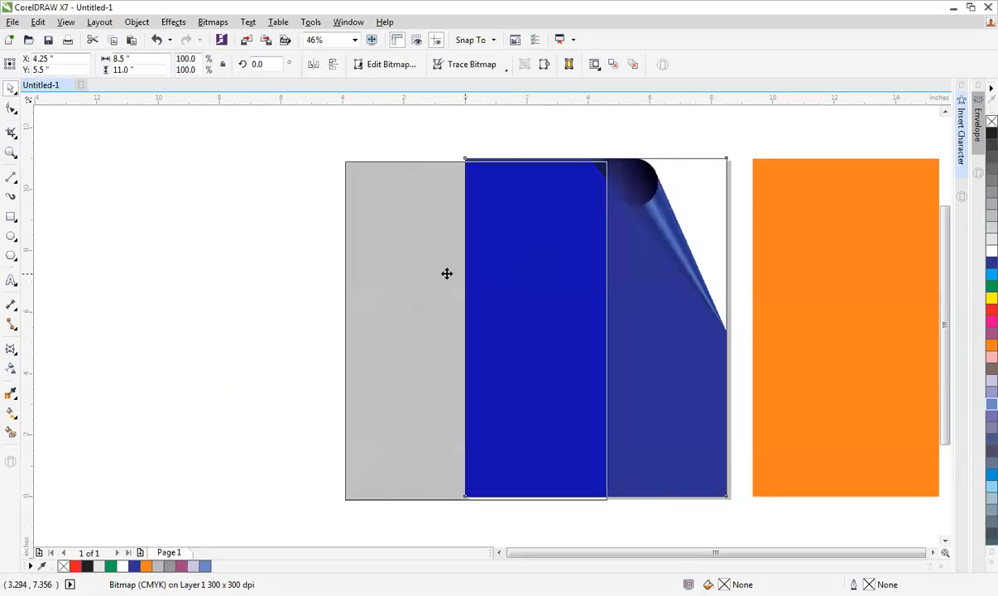
Apply a vertical, transparent page curl to the bitmap's upper-left corner with width 55%, height 51% and a blue curl colour.
left_click(211, 23)
mouse_move(239, 293)
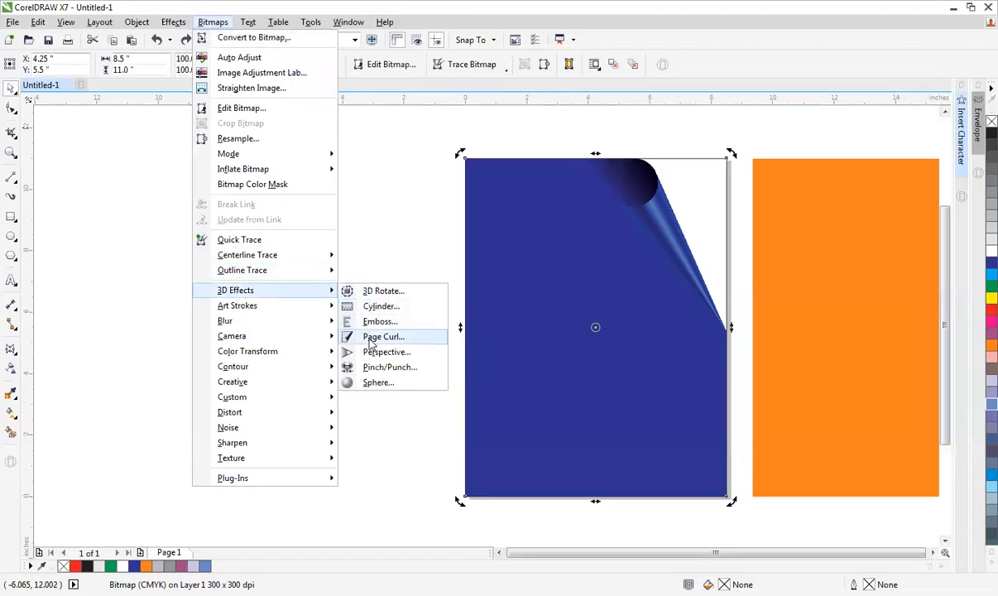
left_click(373, 345)
left_click(322, 269)
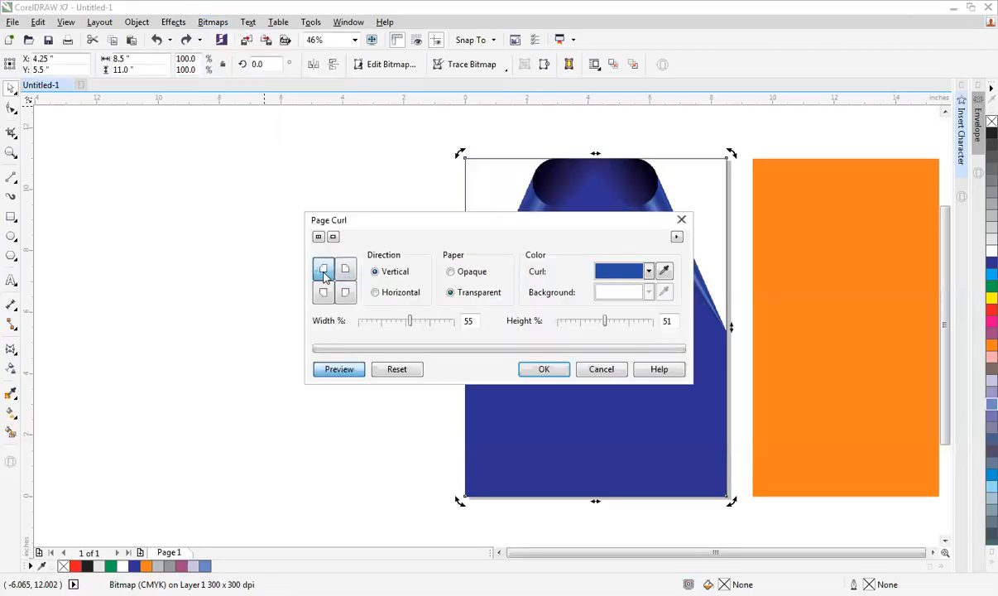
left_click(545, 370)
Centre the orange rectangle on the page and send it behind the curled blue bitmap.
left_click(854, 312)
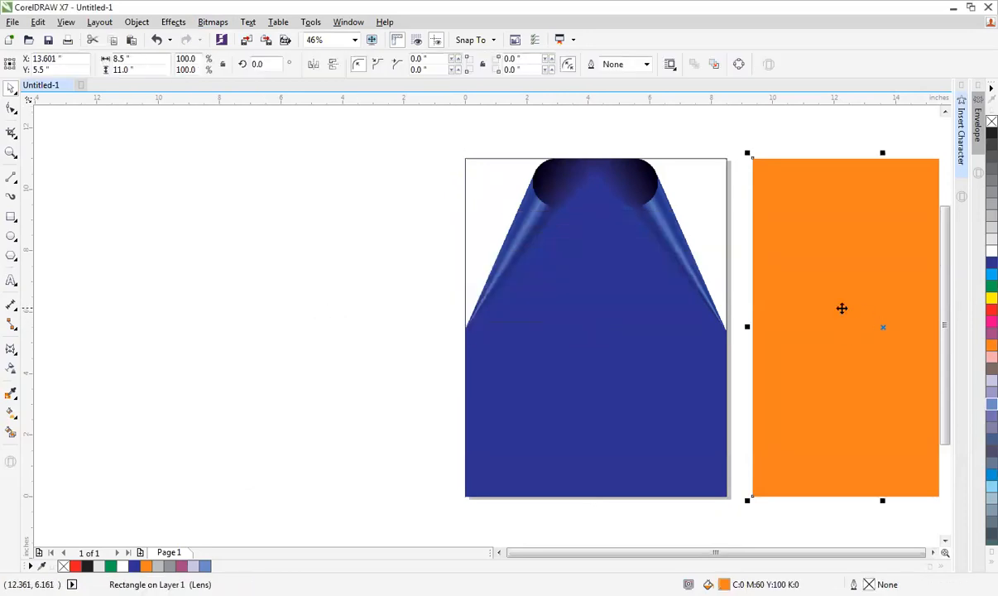
scroll(842, 308, "down", 2)
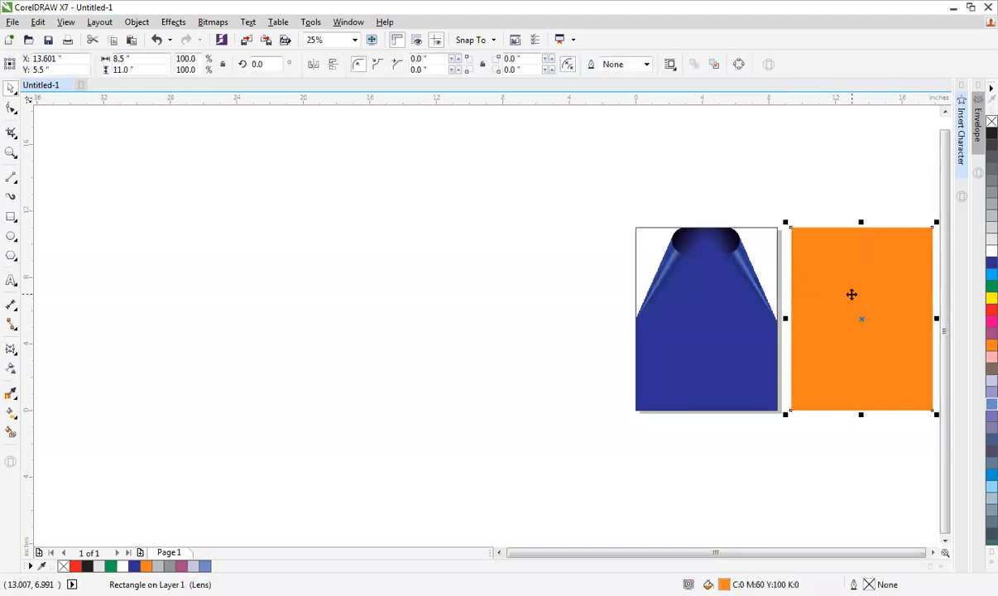
key("p")
key("shift+Page_Down")
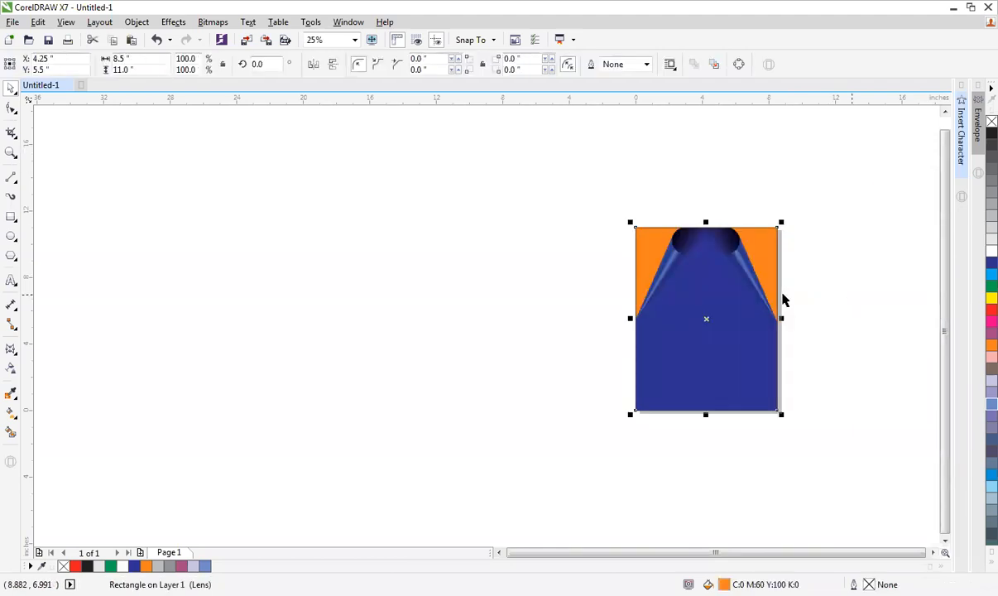
scroll(783, 295, "down", 1)
key("F4")
Enlarge the food photo to about 10.8 by 6.1 inches, and position it behind the artwork over the page's upper-right part.
left_click(736, 218)
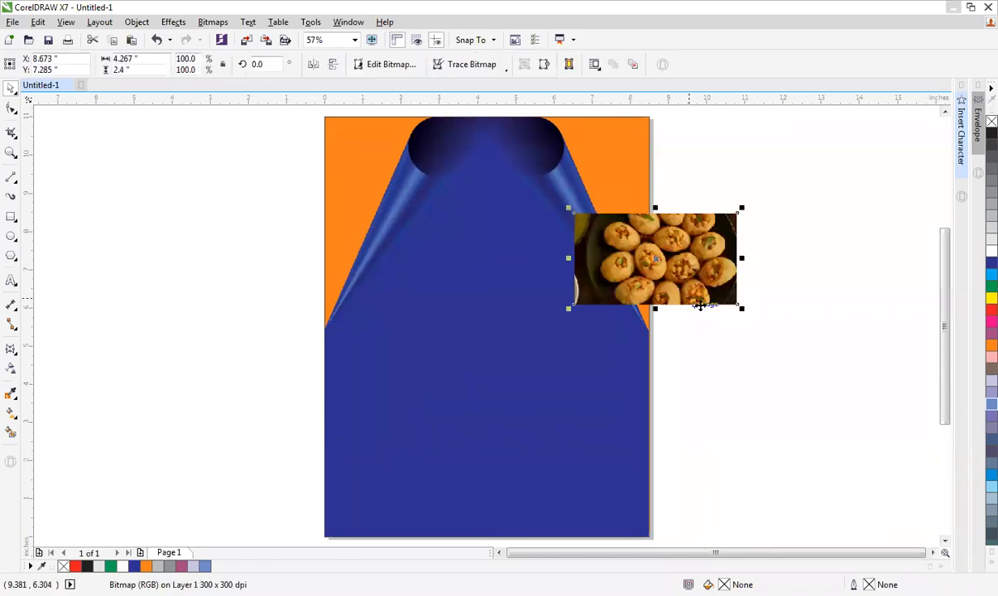
left_click_drag(742, 307, 843, 363)
left_click_drag(736, 295, 701, 265)
key("shift+Page_Down")
left_click_drag(702, 265, 703, 289)
left_click_drag(796, 338, 819, 358)
Try to PowerClip the food photo inside the orange rectangle behind the curled blue bitmap.
key("alt+c")
key("w")
key("p")
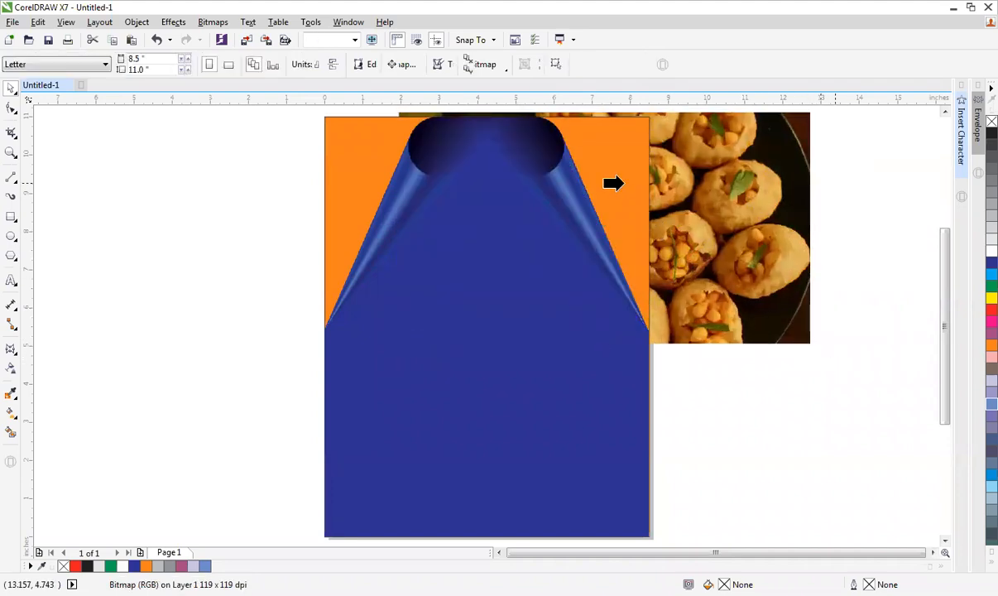
left_click(619, 182)
left_click(492, 327)
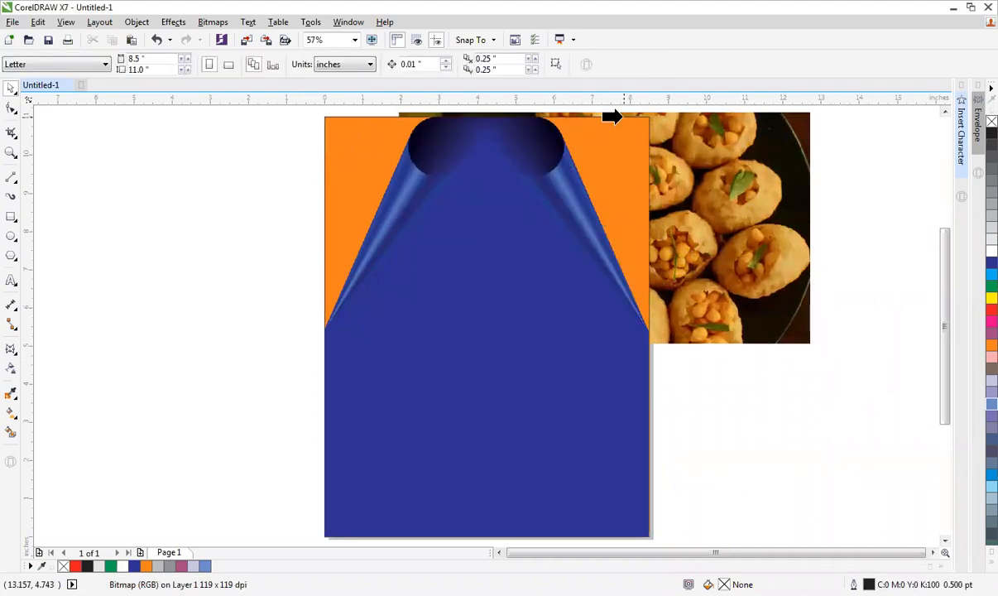
left_click(615, 117)
left_click(492, 329)
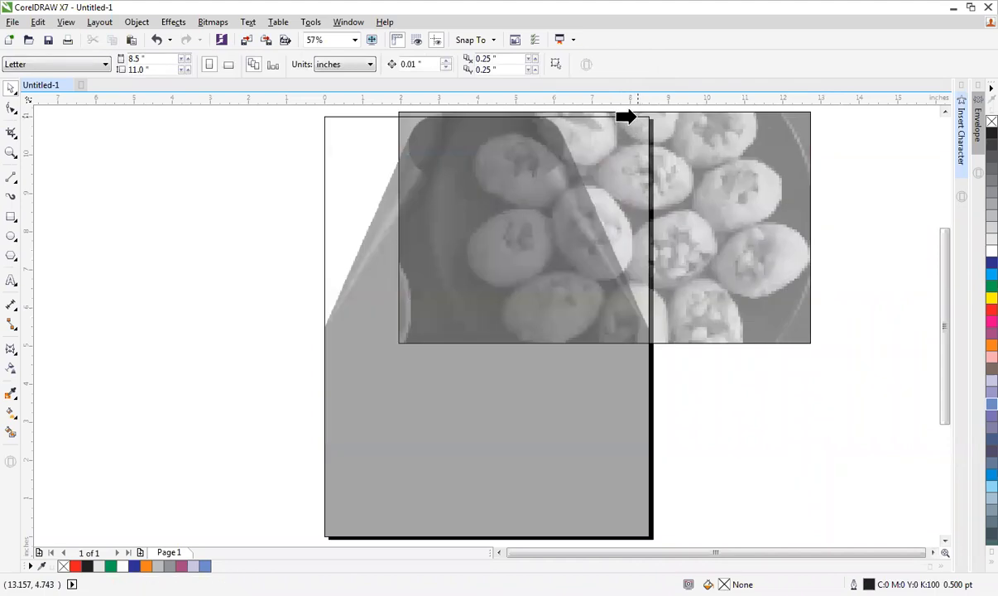
left_click(629, 117)
left_click(547, 330)
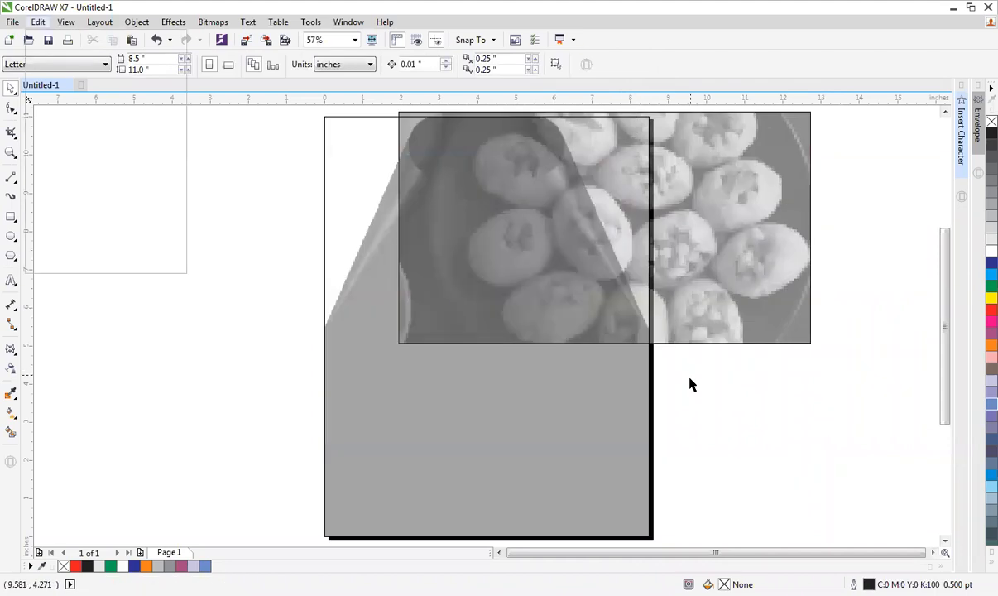
Move the blue bitmap aside and PowerClip the food photo inside the orange rectangle.
left_click(730, 342)
left_click(722, 356)
left_click(544, 281)
left_click_drag(478, 447, 362, 452)
key("alt+c")
key("w")
key("p")
left_click(627, 370)
Align the curled blue bitmap with the orange rectangle by their horizontal and vertical centres.
left_click(709, 385)
left_click(376, 323)
left_click(617, 409, "shift")
key("c")
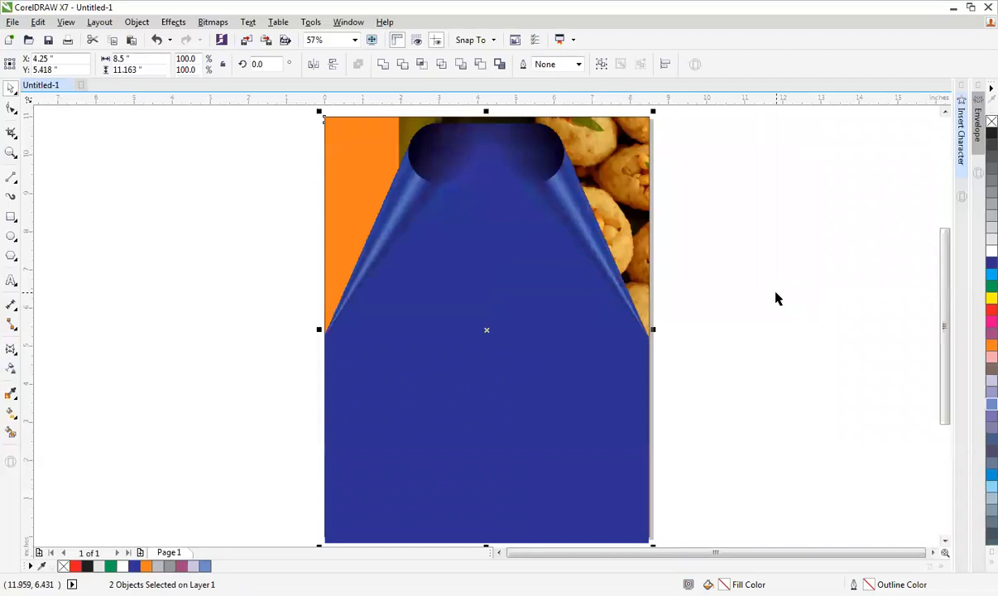
key("e")
left_click(772, 279)
Move the curled blue bitmap down and to the left to uncover the clipped food photo.
scroll(772, 277, "down", 2)
key("F2")
left_click_drag(773, 158, 402, 479)
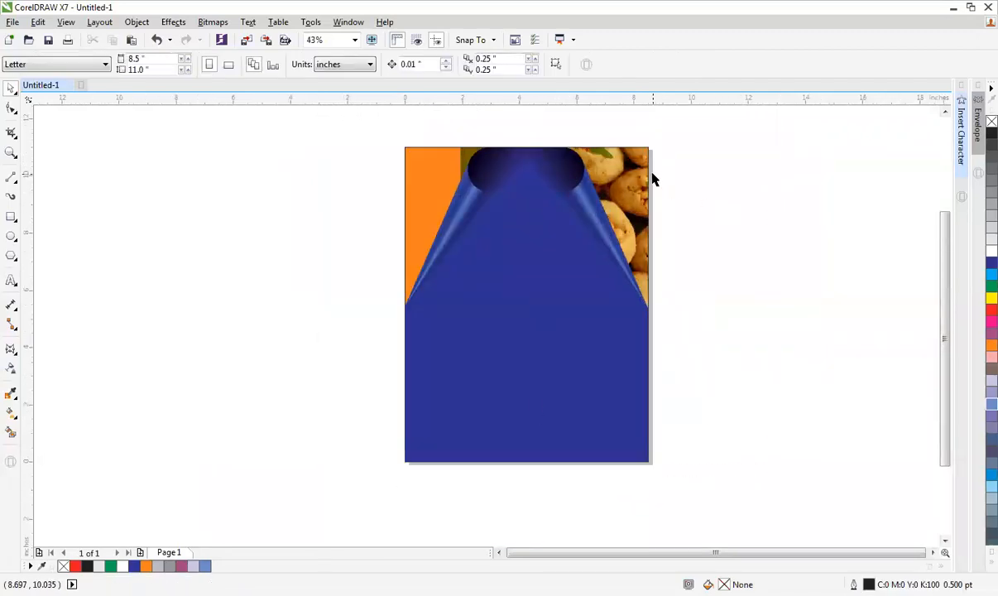
left_click(641, 197)
right_click(635, 190)
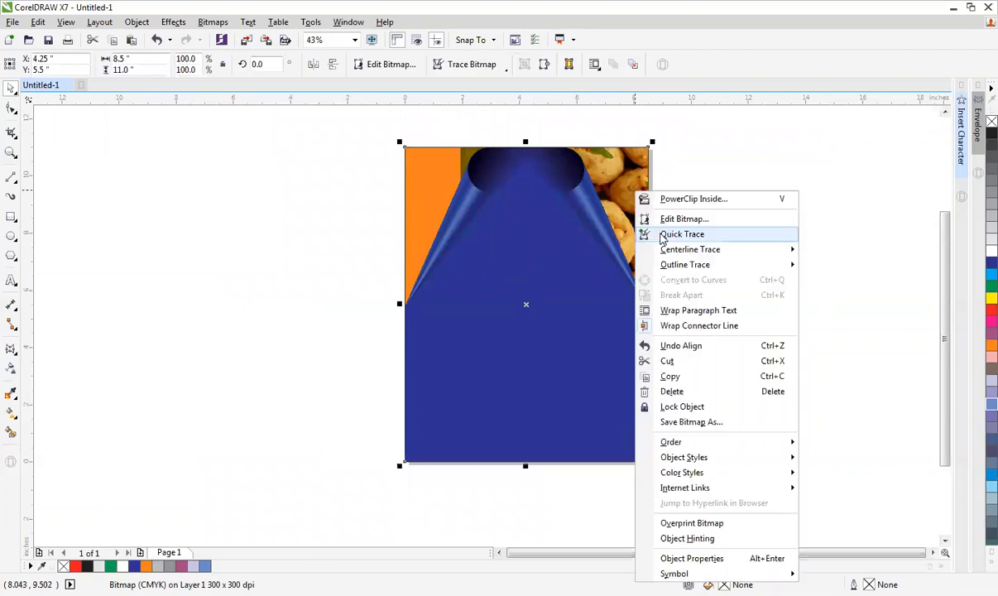
left_click(678, 155)
left_click_drag(535, 282, 435, 379)
Edit the PowerClip contents, shifting the food photo left and enlarging it to cover the frame's upper part.
right_click(606, 188)
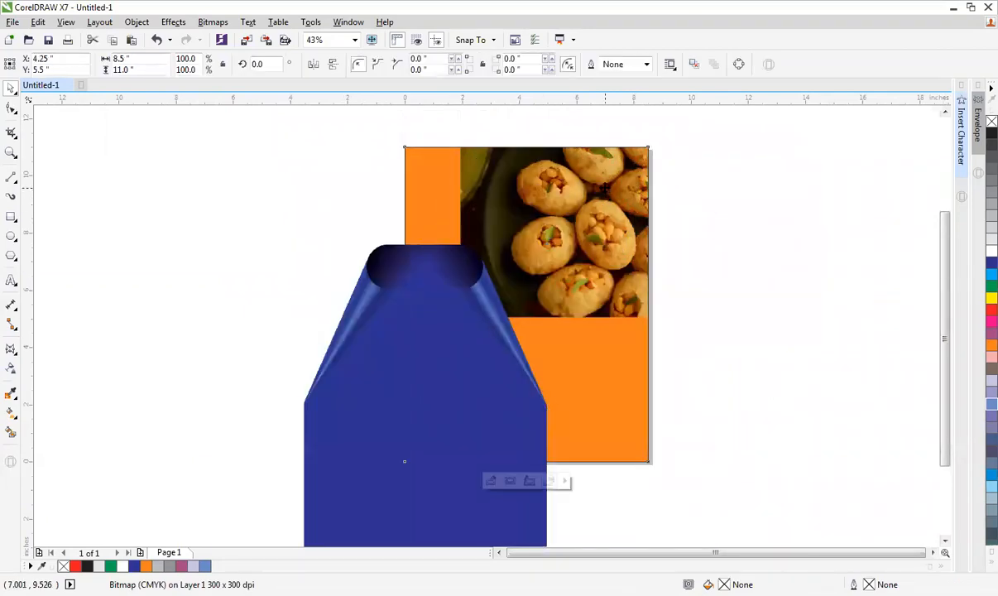
left_click(635, 233)
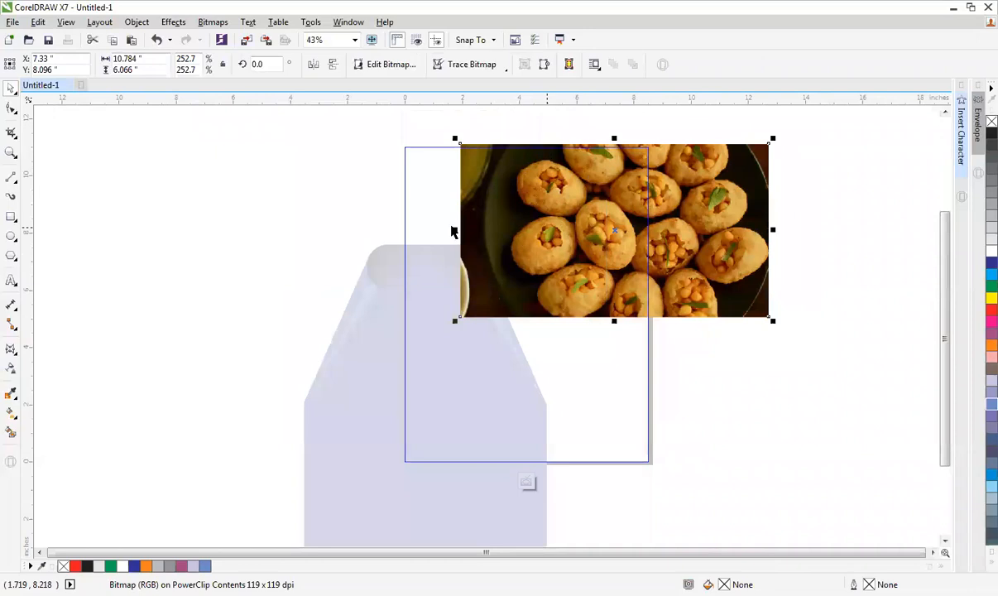
left_click_drag(537, 231, 428, 222)
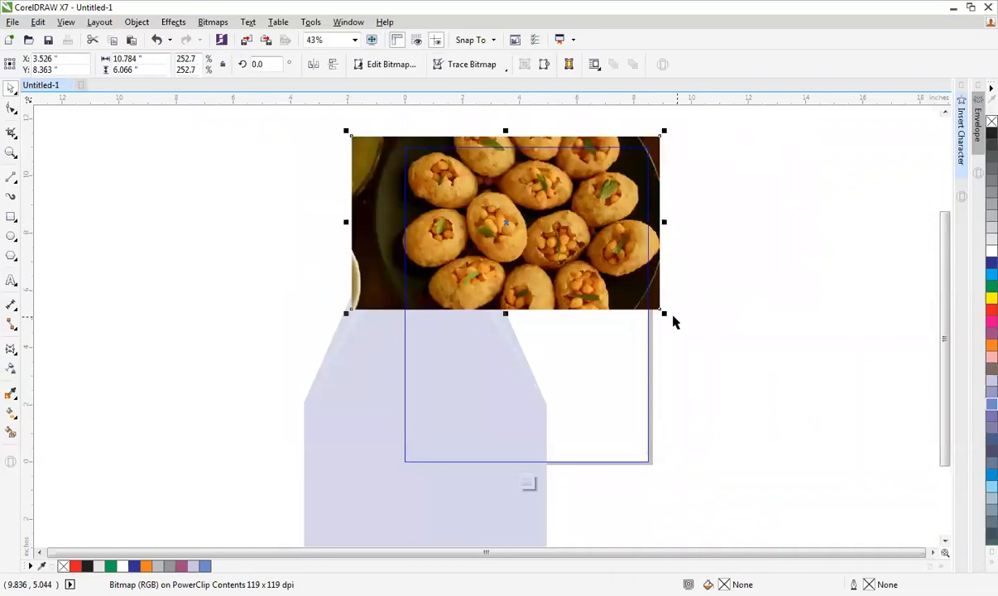
left_click_drag(675, 319, 730, 351)
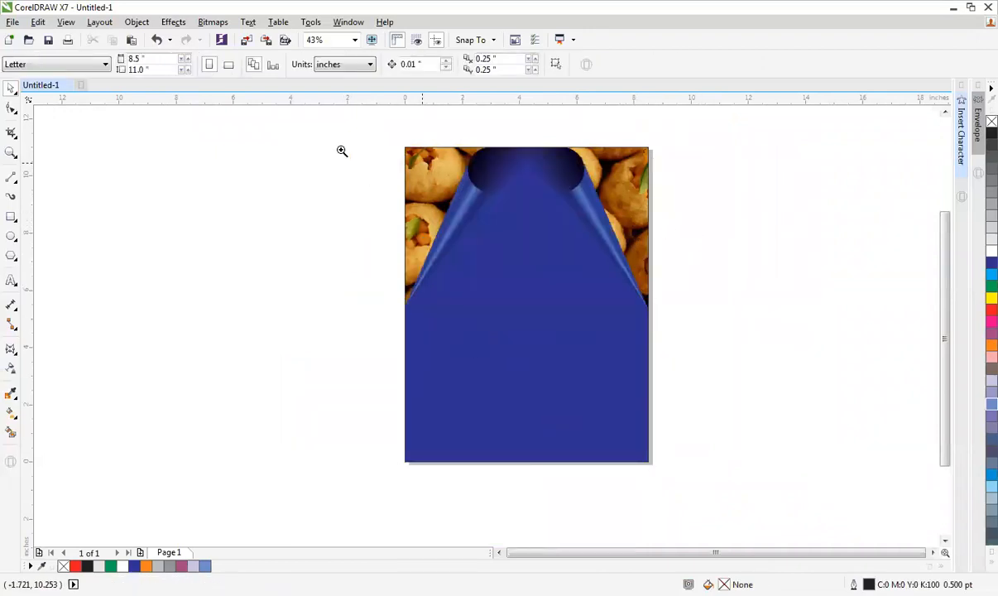
Examine the two page curls with the food photo showing behind both upper corners.
left_click_drag(339, 135, 742, 419)
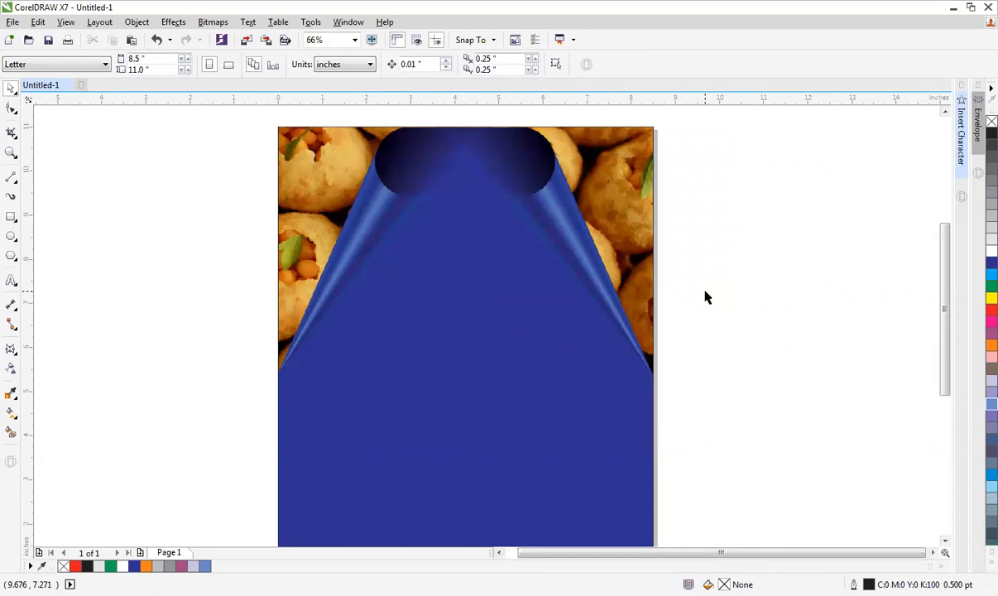
scroll(706, 296, "down", 3)
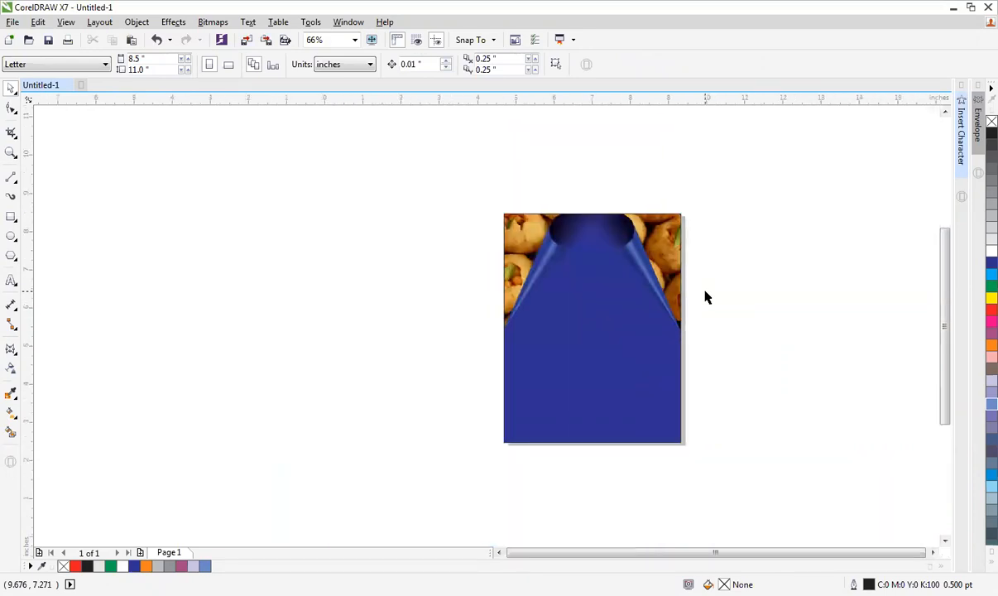
key("shift+F4")
left_click(430, 266)
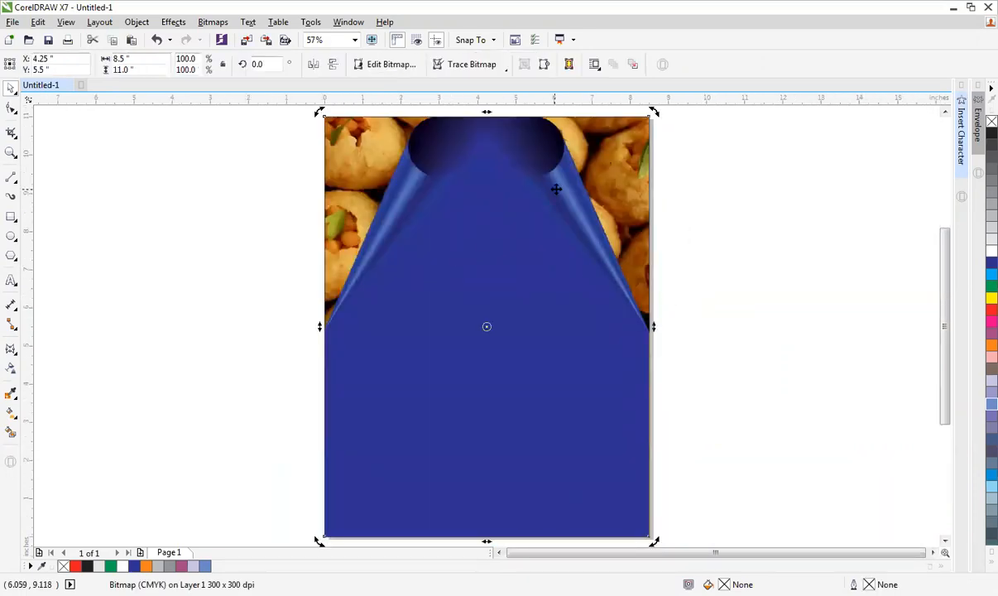
left_click(731, 188)
scroll(731, 187, "down", 2)
scroll(731, 187, "up", 2)
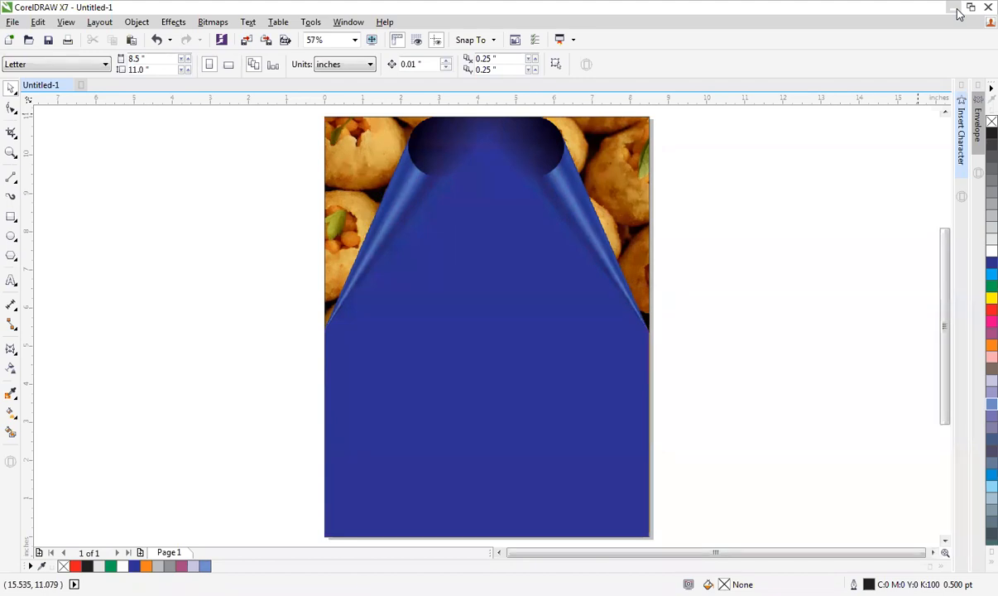
Enlarge the imported 00maka.cdr artwork at the top of the page and move its mosque image to the upper-left corner.
left_click_drag(255, 300, 175, 265)
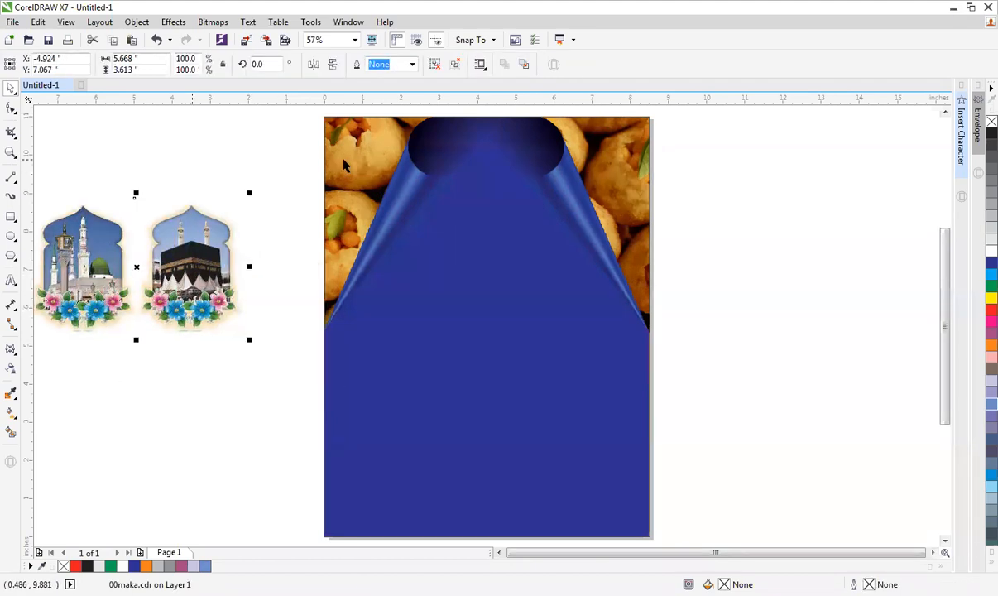
left_click(344, 166)
double_click(198, 263)
left_click_drag(236, 262, 624, 225)
left_click_drag(637, 306, 672, 336)
left_click_drag(593, 266, 588, 229)
left_click(452, 225, "ctrl")
left_click_drag(456, 225, 387, 224)
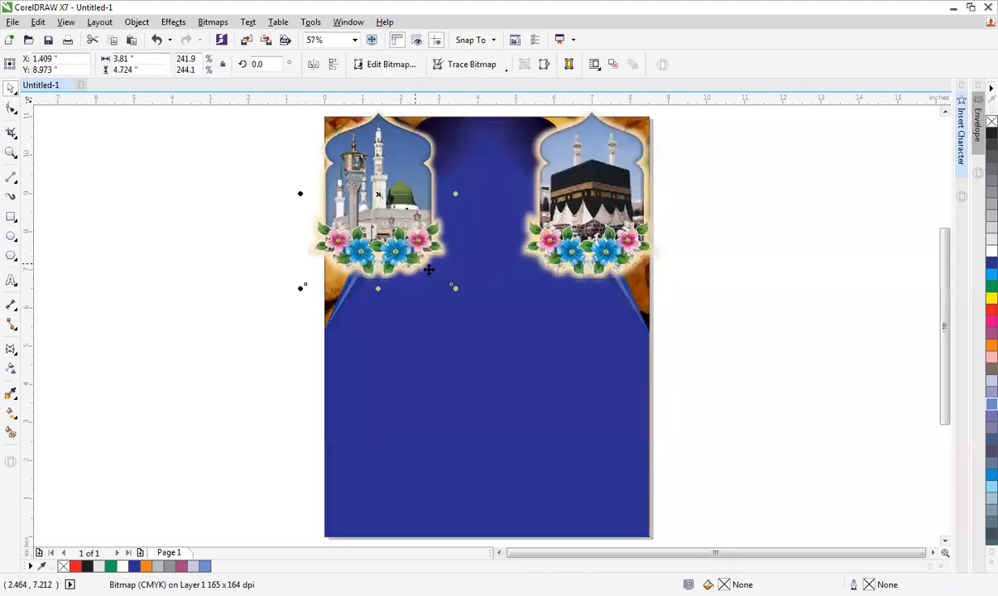
Try scaling down the mosque image from its corner within the grouped artwork.
left_click_drag(455, 287, 413, 223)
left_click(554, 195)
left_click(571, 219, "ctrl")
key("ctrl+z")
key("ctrl+z")
Move the mosque and Kaaba artwork down onto the blue area and ungroup it into separate images.
left_click_drag(593, 229, 591, 369)
key("F2")
left_click_drag(288, 190, 703, 480)
left_click(733, 466)
left_click(629, 330)
left_click(435, 65)
left_click(756, 278)
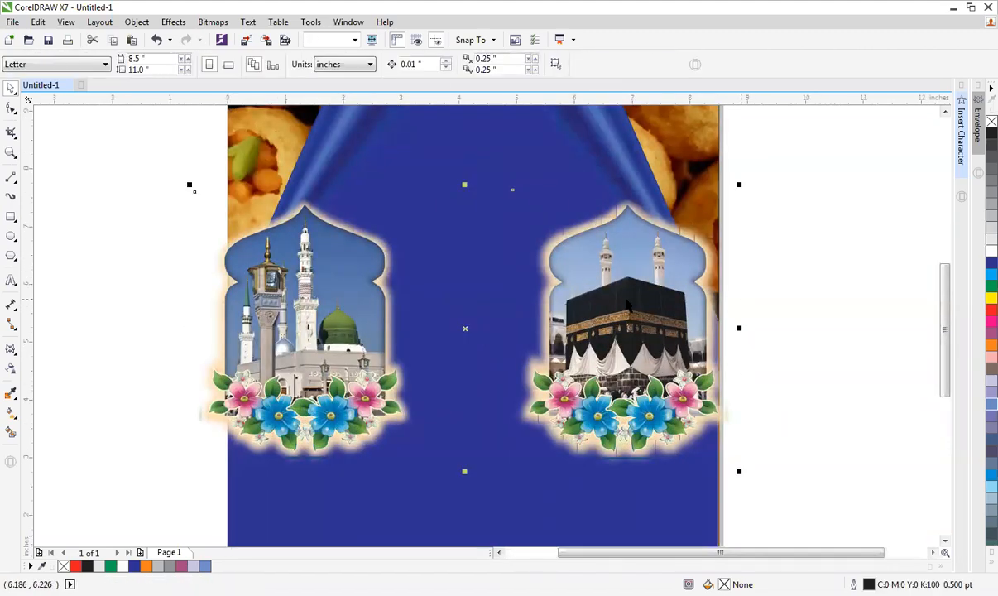
left_click(631, 301)
left_click(334, 302)
left_click(831, 292)
Scale the Kaaba image down about its centre and repeat the same scaling on the mosque image.
left_click(622, 292)
left_click_drag(739, 185, 666, 273)
left_click(337, 309)
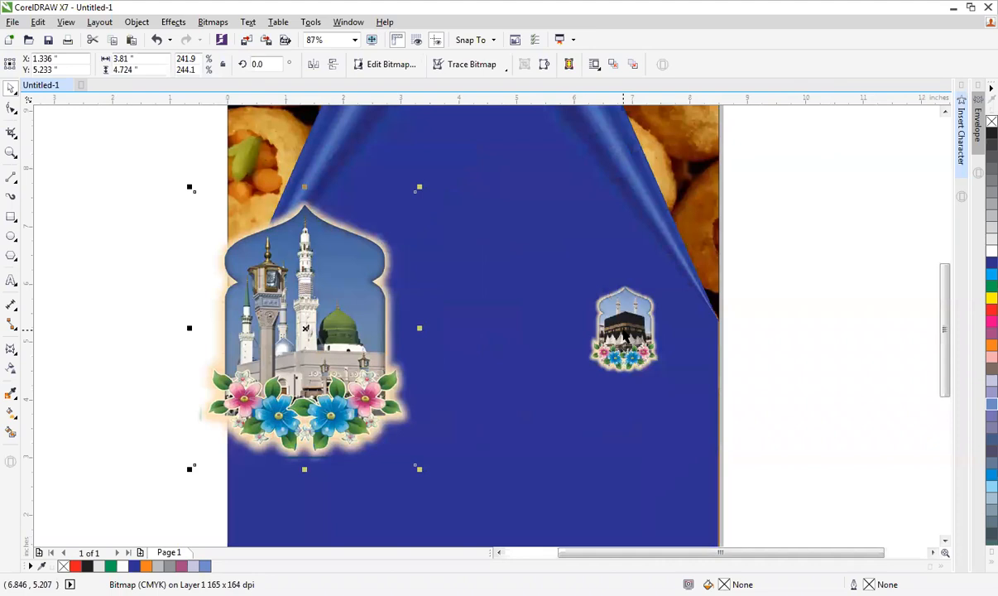
key("ctrl+r")
Place the small Kaaba image in the page's upper-right corner and the mosque image in the upper-left corner.
left_click(773, 264)
scroll(773, 265, "down", 2)
key("F2")
left_click_drag(459, 116, 636, 364)
left_click_drag(600, 415, 639, 204)
left_click_drag(371, 422, 327, 202)
left_click(613, 205, "shift")
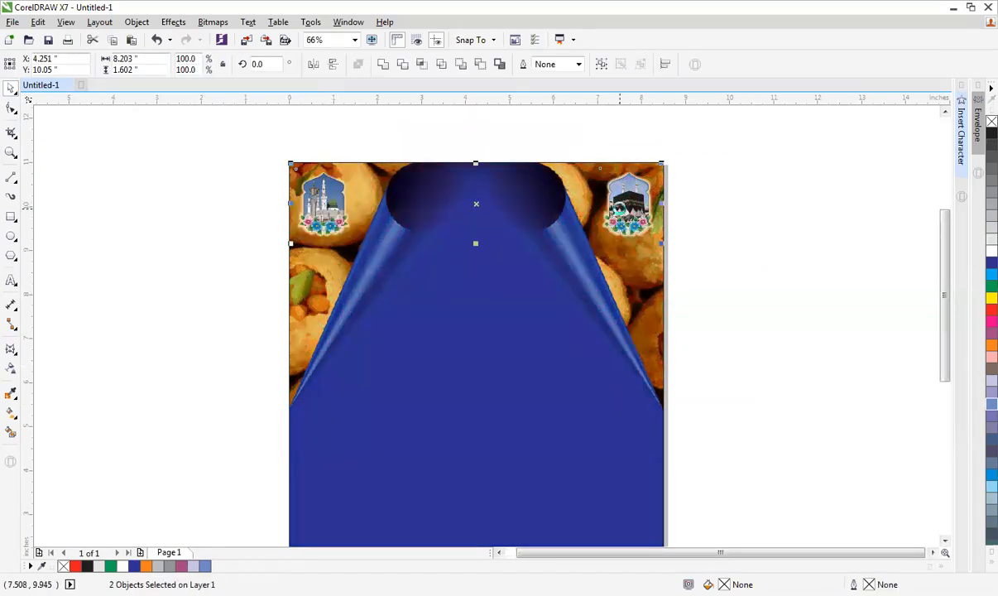
left_click(699, 210)
Enlarge the Kaaba and mosque images and reposition them over the curls in the page's upper corners.
key("F2")
left_click_drag(246, 127, 800, 373)
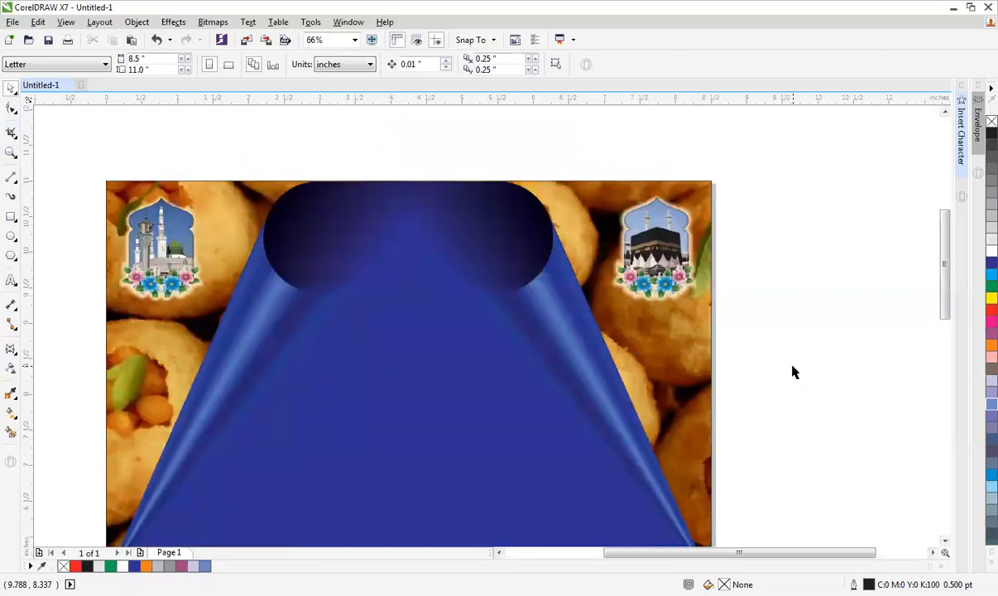
left_click(639, 240)
left_click_drag(604, 310, 574, 348)
left_click(151, 233)
left_click_drag(212, 309, 239, 345, "shift")
left_click_drag(151, 239, 173, 267)
left_click_drag(655, 250, 632, 283)
left_click(780, 286)
scroll(781, 287, "down", 1)
key("F4")
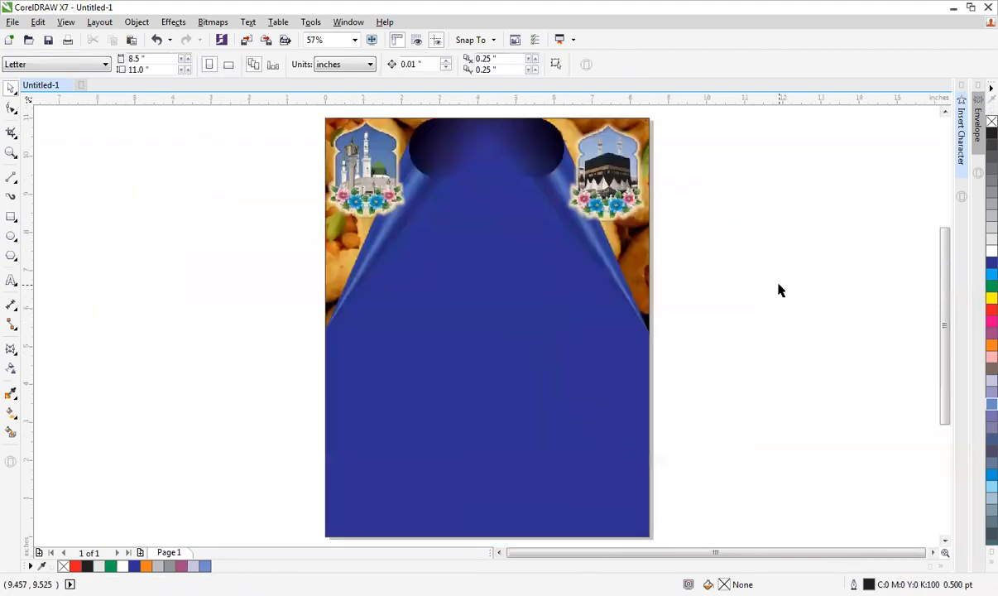